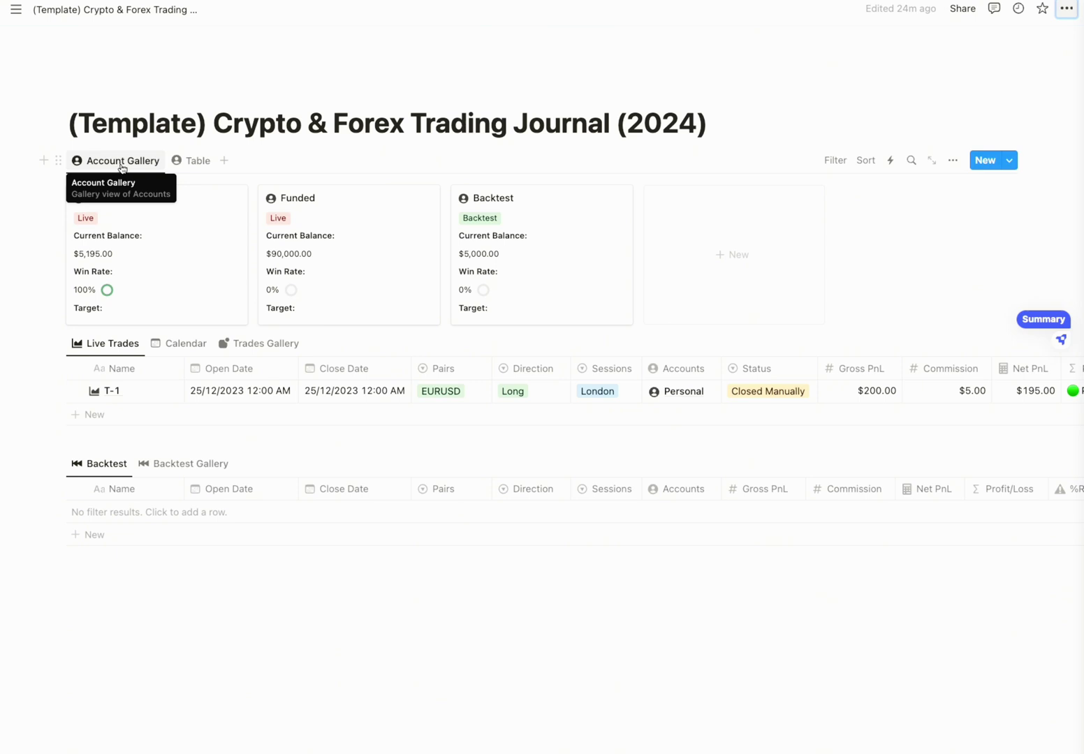
Switch the accounts database from the gallery view to the table view
click(121, 167)
click(121, 168)
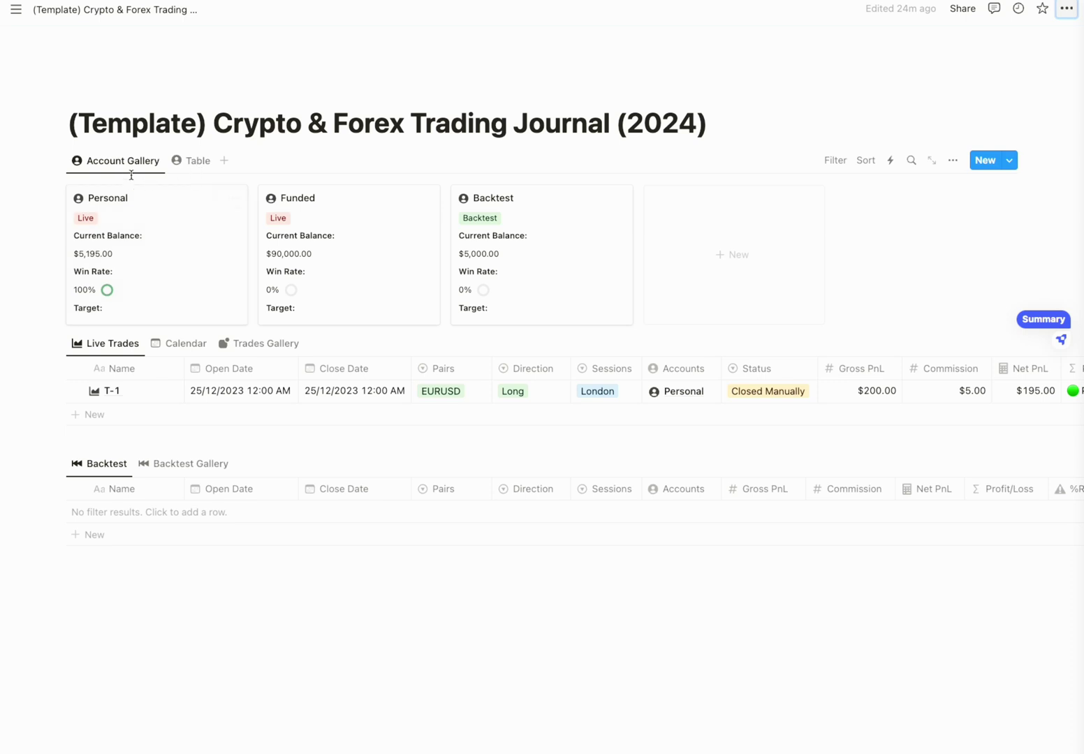
click(178, 162)
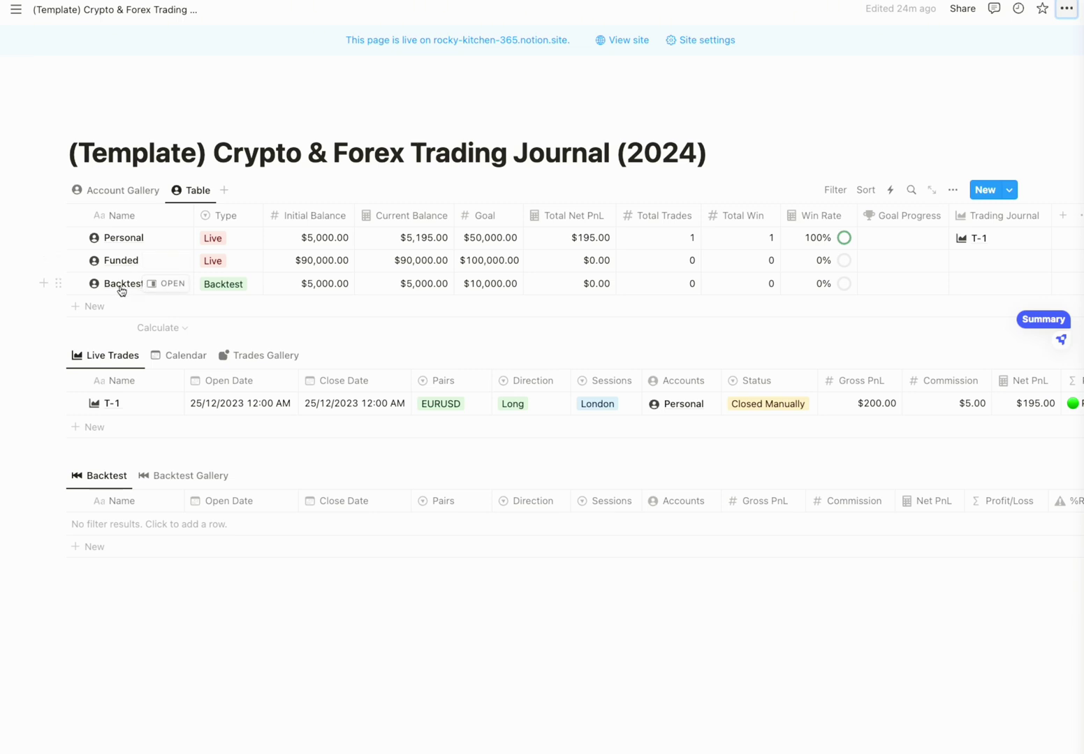
Examine the Personal account's type options, initial balance and goal in the accounts table
click(237, 243)
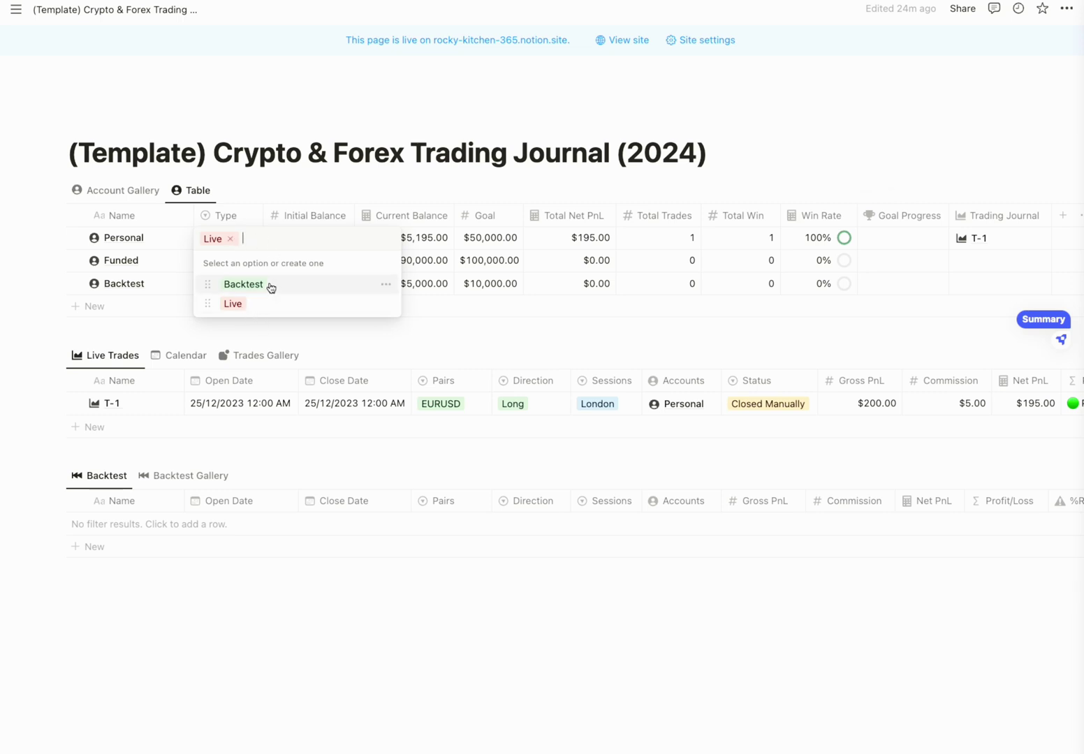
key(Escape)
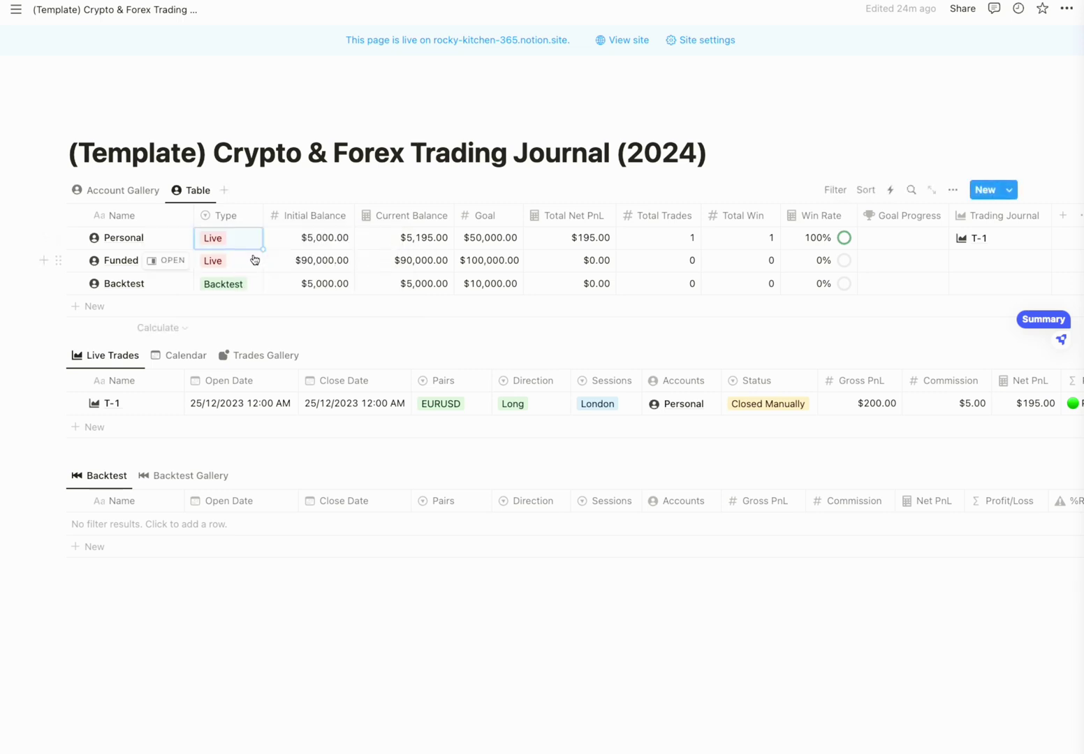
click(323, 239)
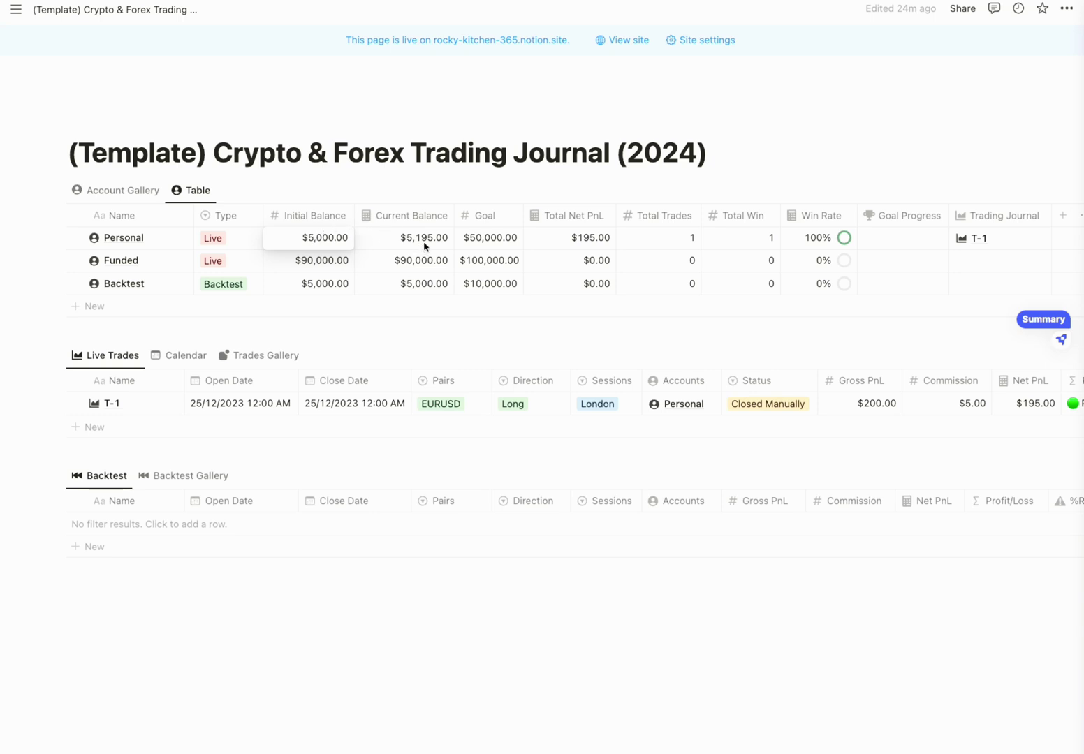
key(Down)
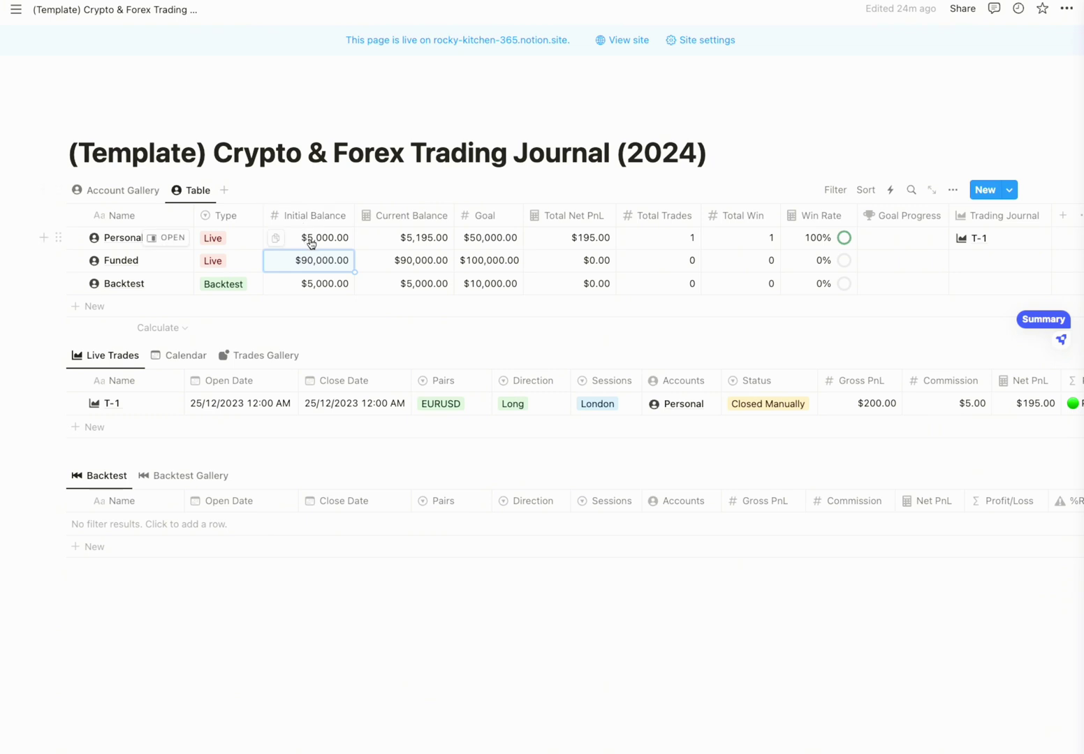
click(508, 238)
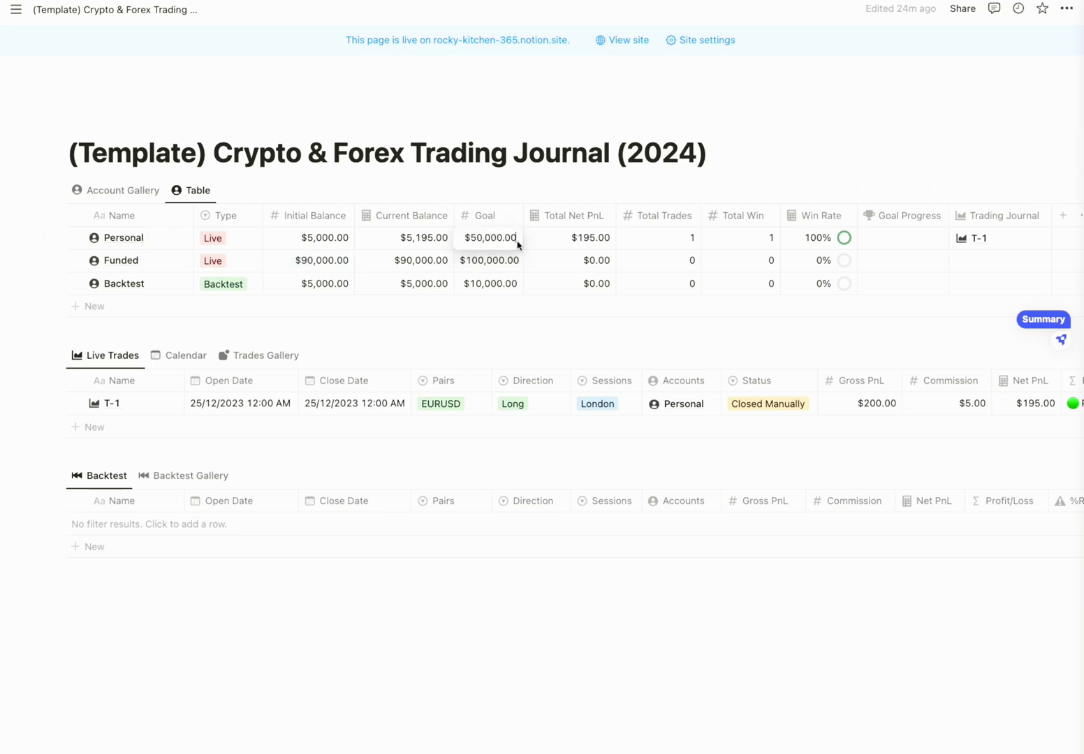
key(Escape)
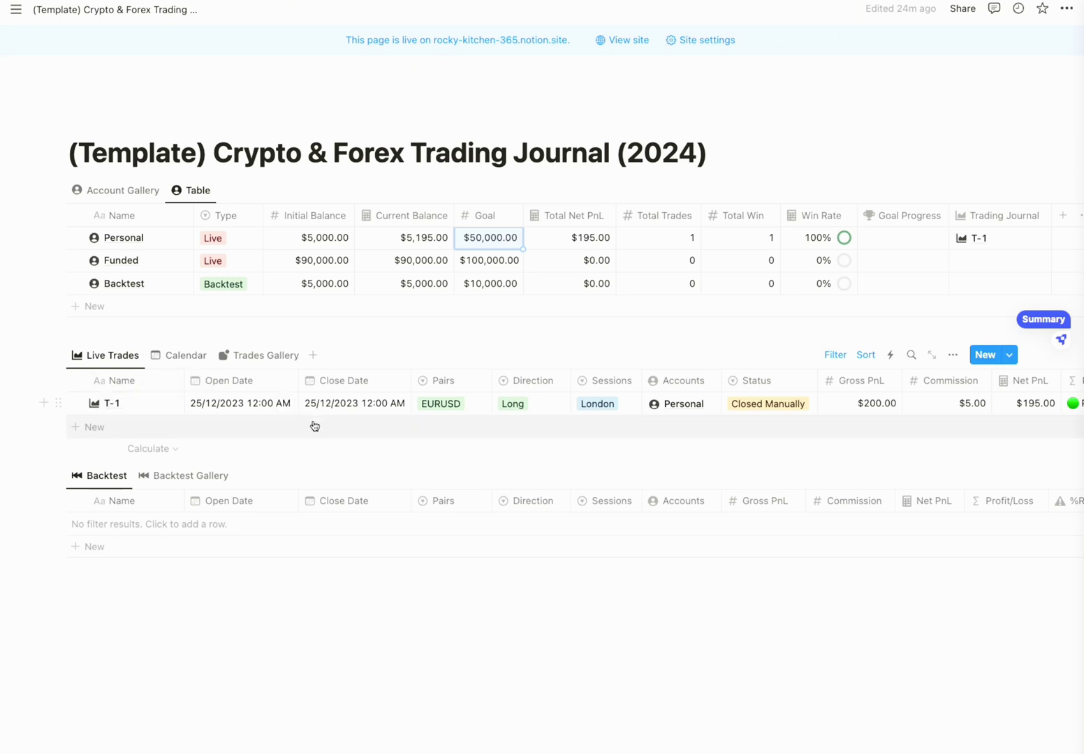
Add a new trade to the Live Trades table using the New Trade template and title it T-2
click(84, 427)
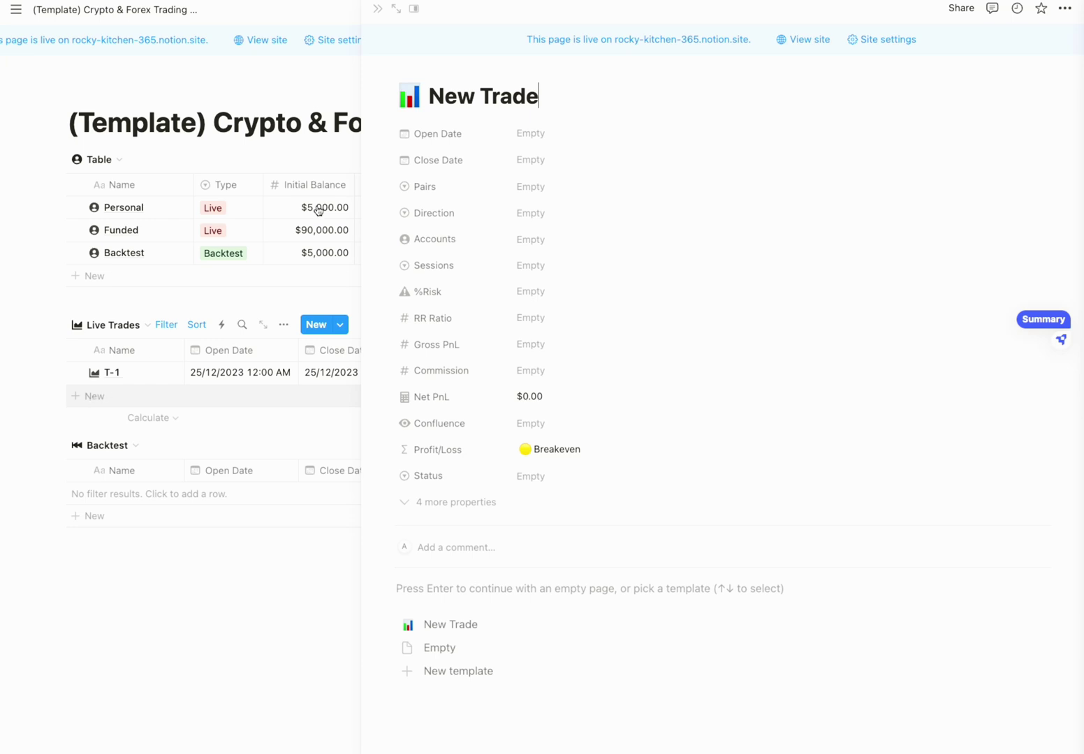
click(467, 113)
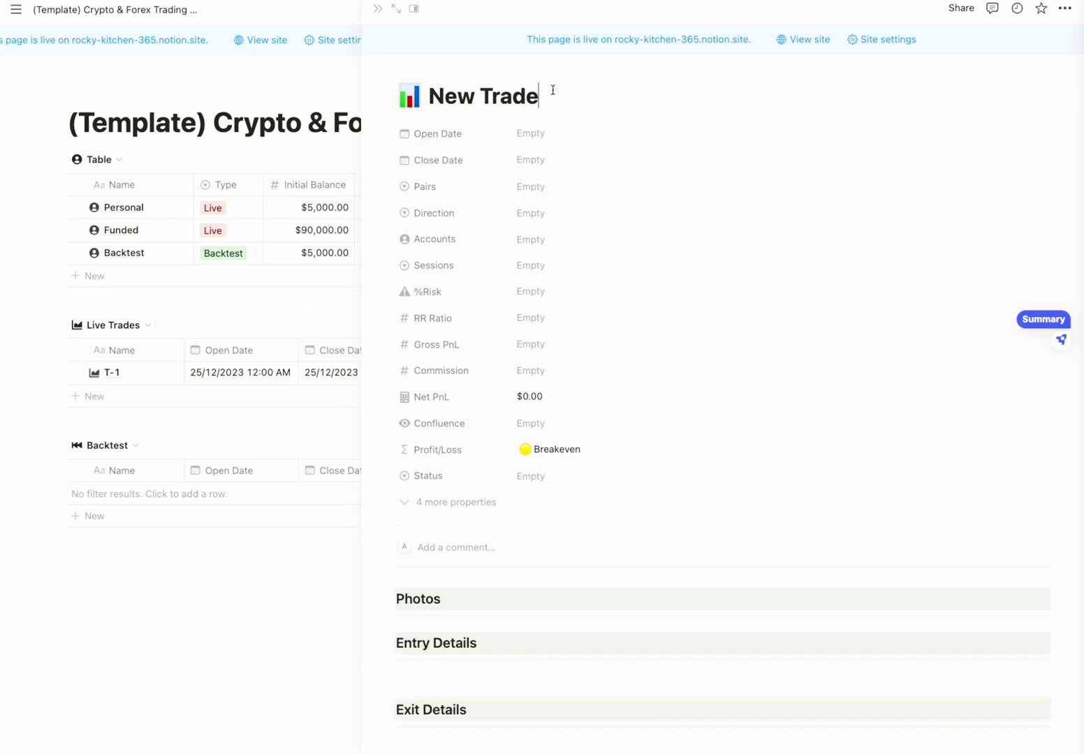
key(BackSpace)
key(BackSpace)
key(BackSpace)
key(BackSpace)
key(BackSpace)
key(BackSpace)
key(BackSpace)
key(BackSpace)
key(BackSpace)
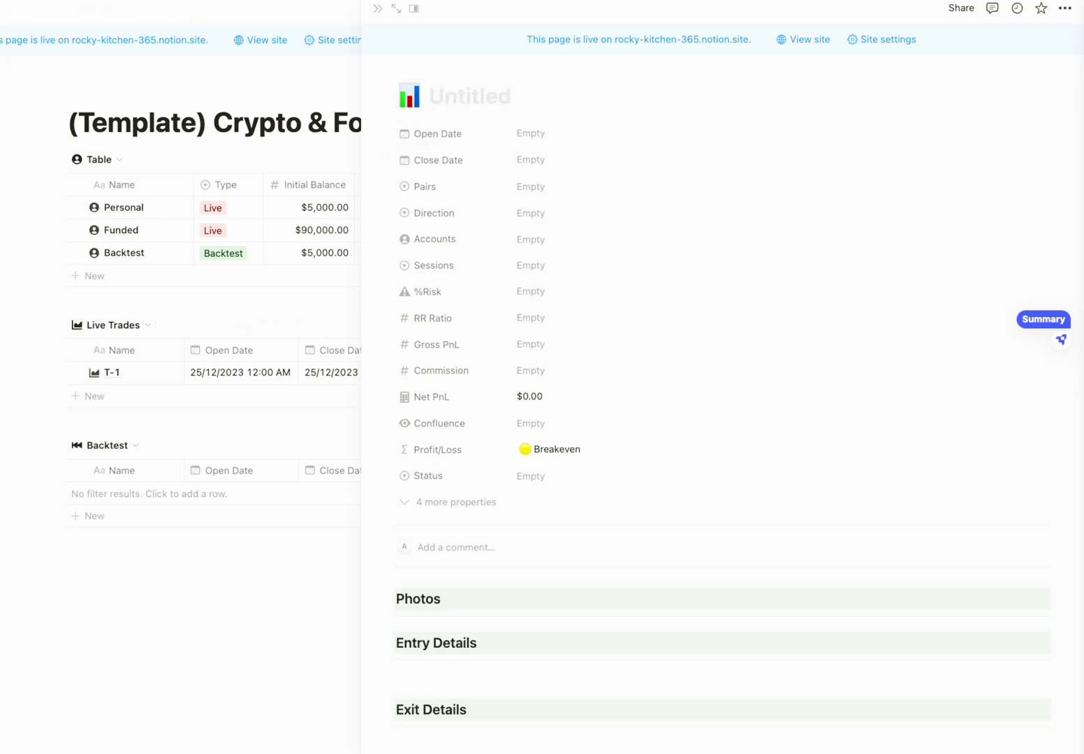
text(T-2)
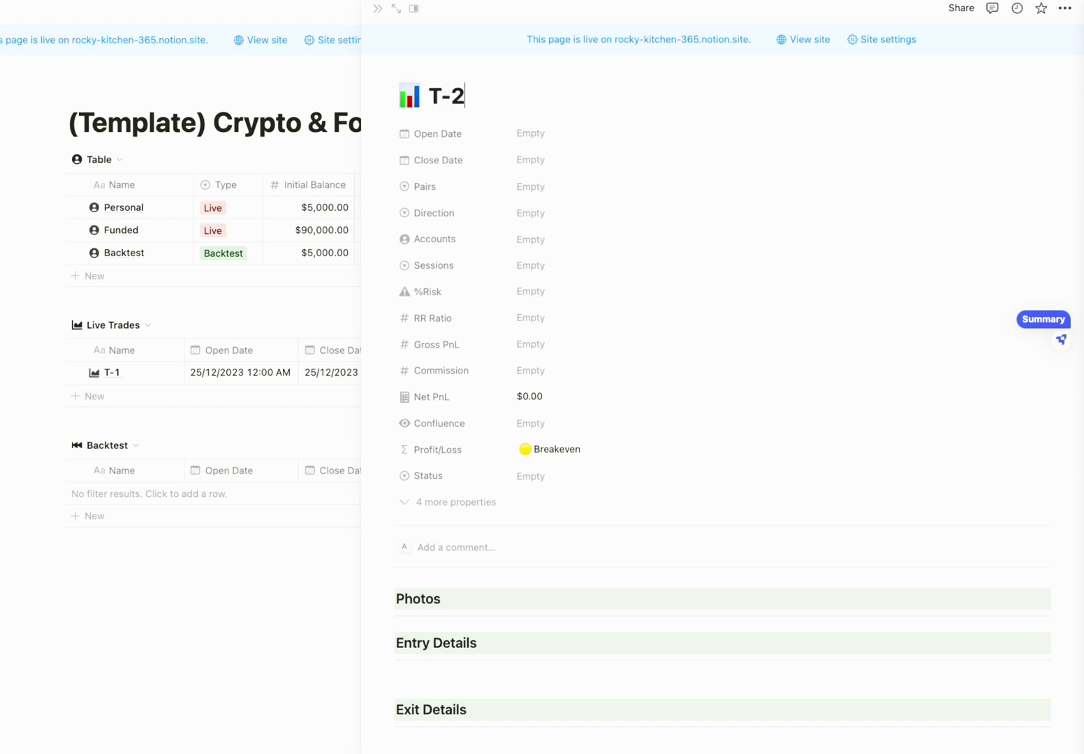
Replace the T-2 page's emoji with the black area-chart icon from the recently used icons
click(410, 95)
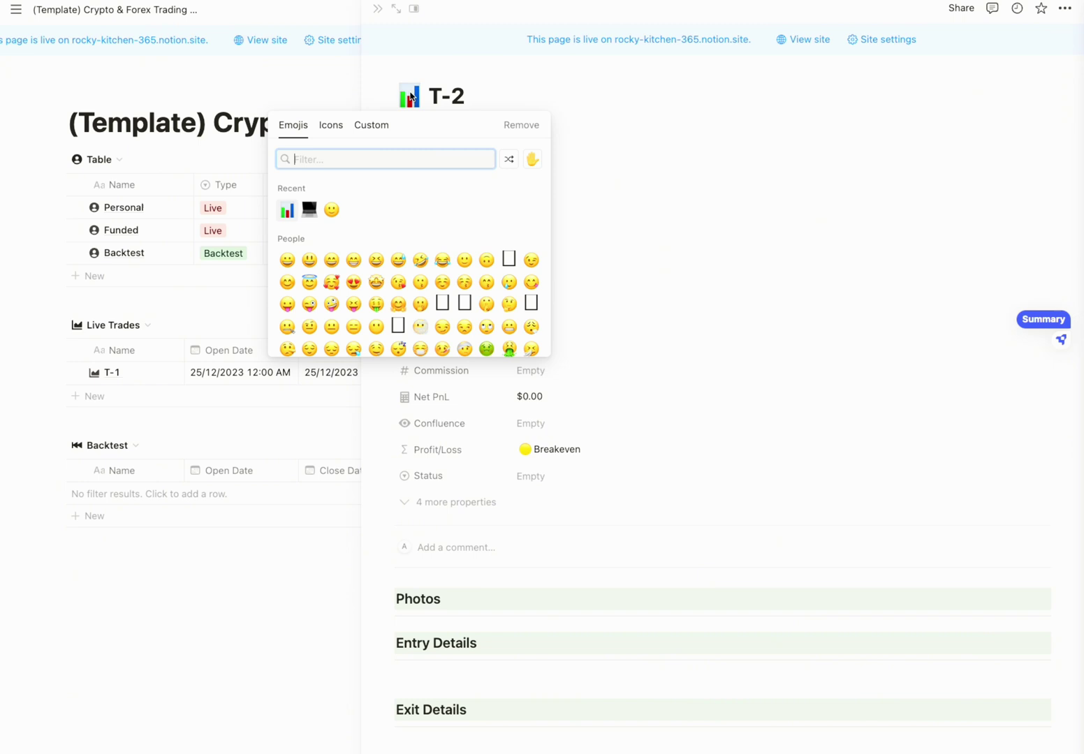
click(331, 126)
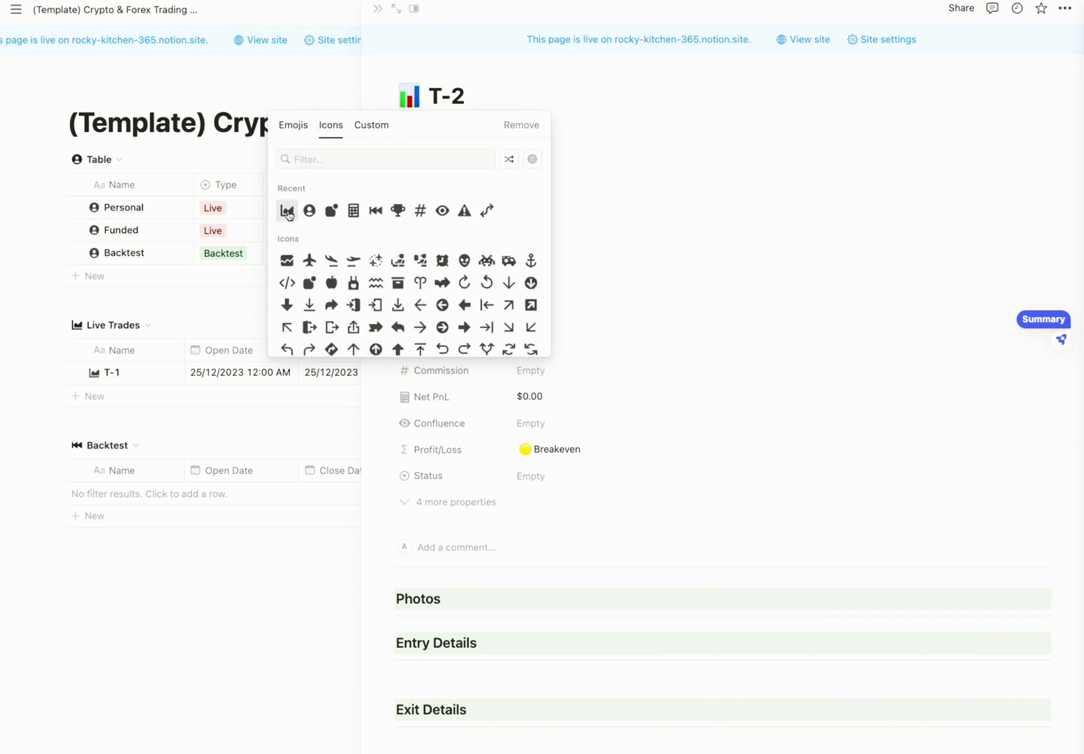
mouse_move(287, 209)
click(406, 103)
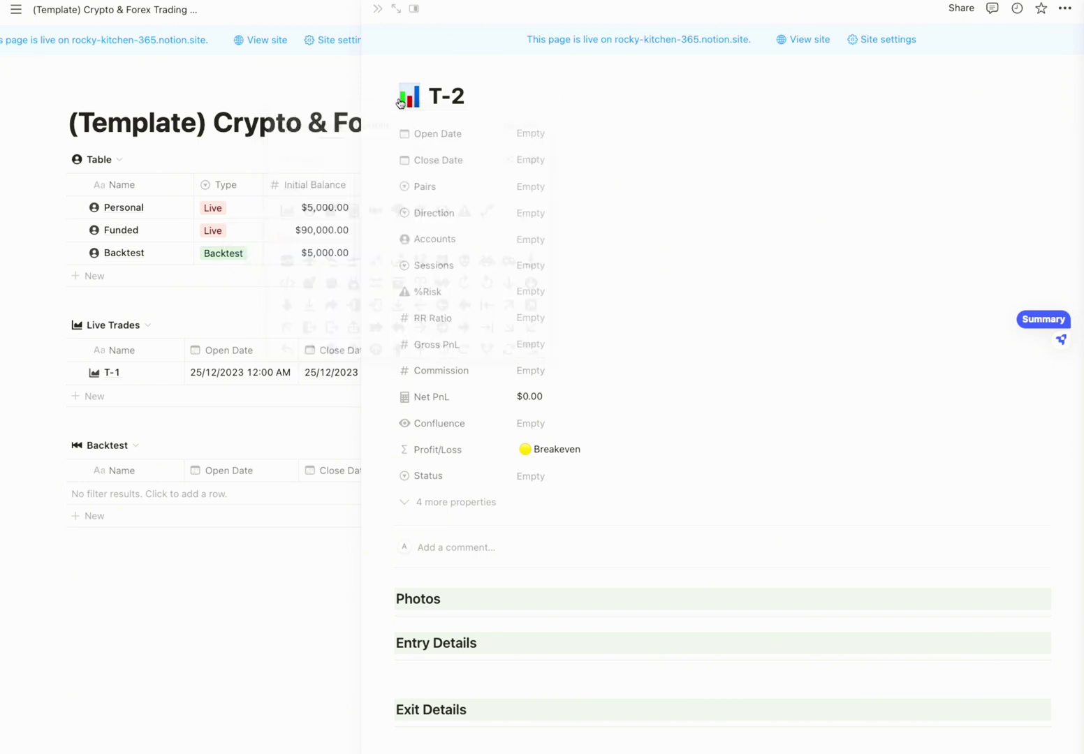
click(401, 106)
click(328, 127)
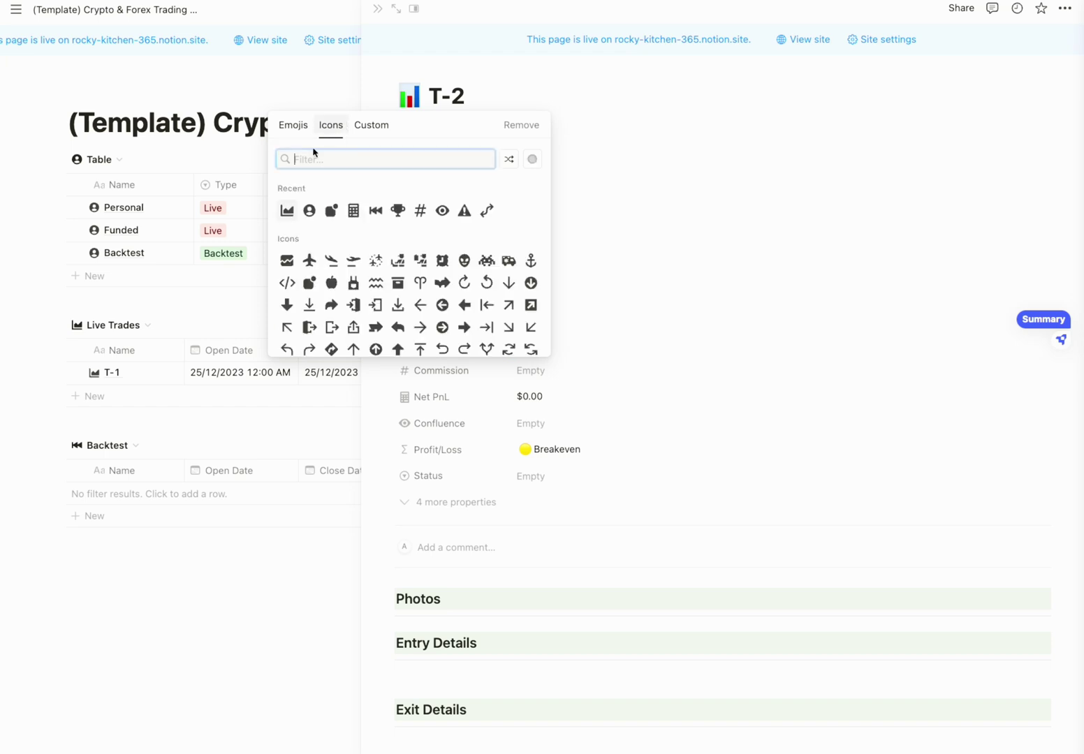
mouse_move(287, 211)
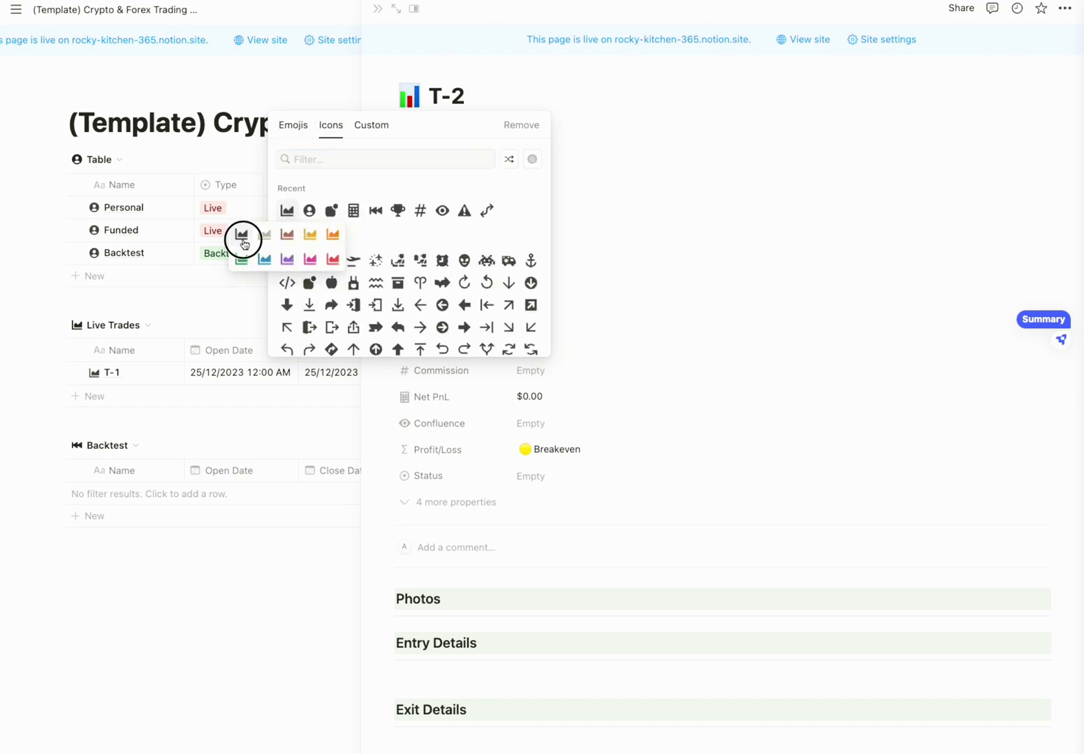
click(241, 235)
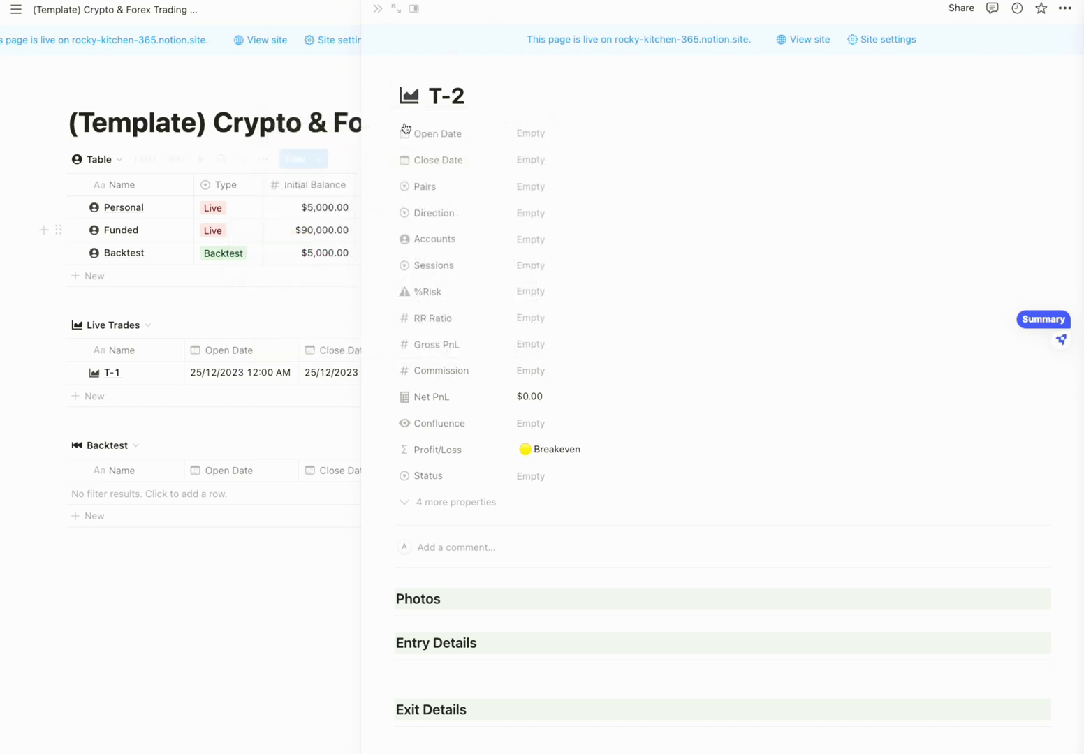
Set T-2's open and close dates to 26/12/2023, both with the time included at 12:00 AM
click(541, 136)
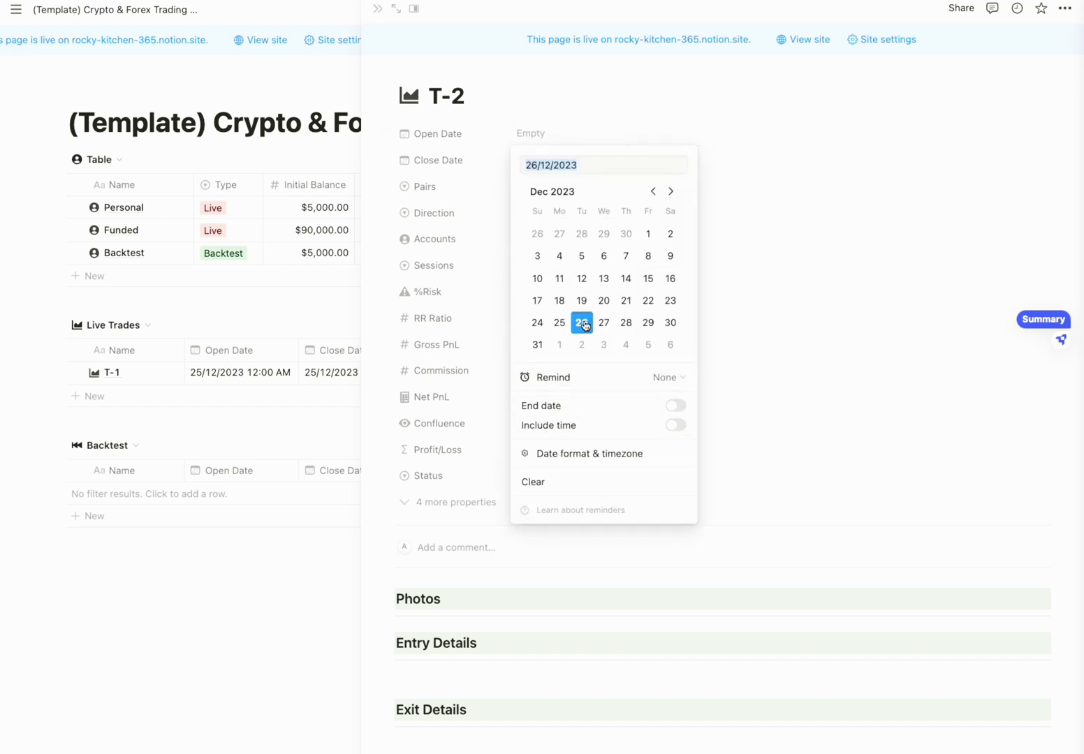
click(676, 426)
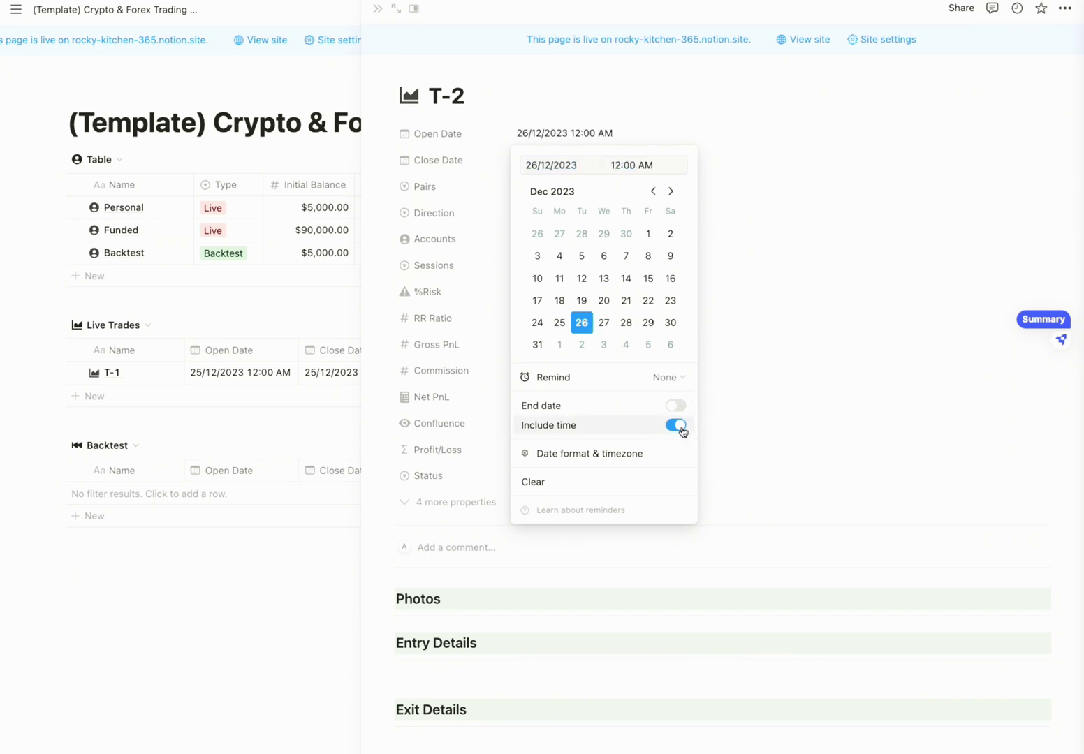
click(760, 346)
click(544, 162)
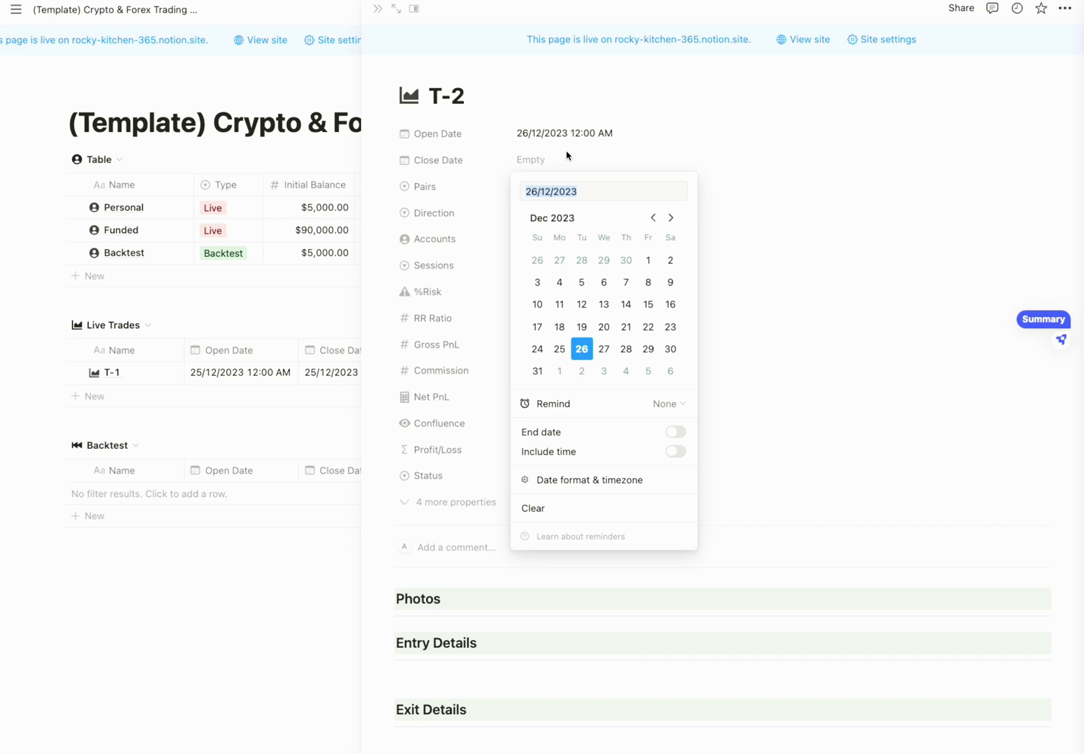
click(676, 453)
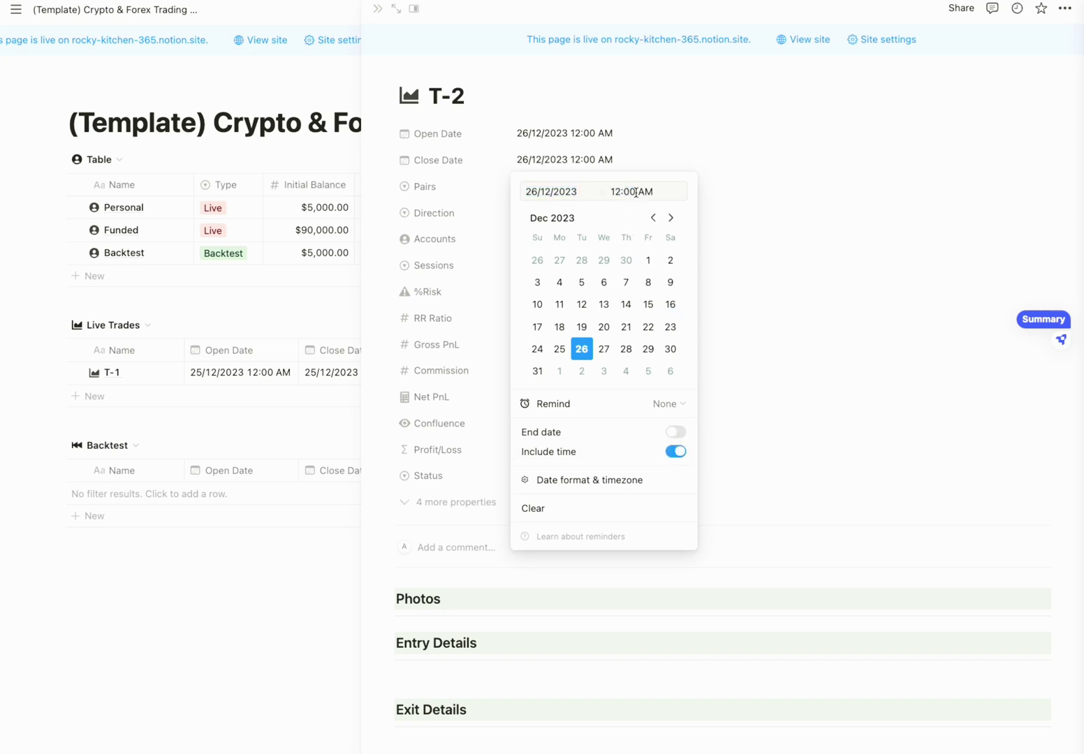
click(716, 185)
Set T-2's pair to USDJPY and its direction to Short
click(553, 188)
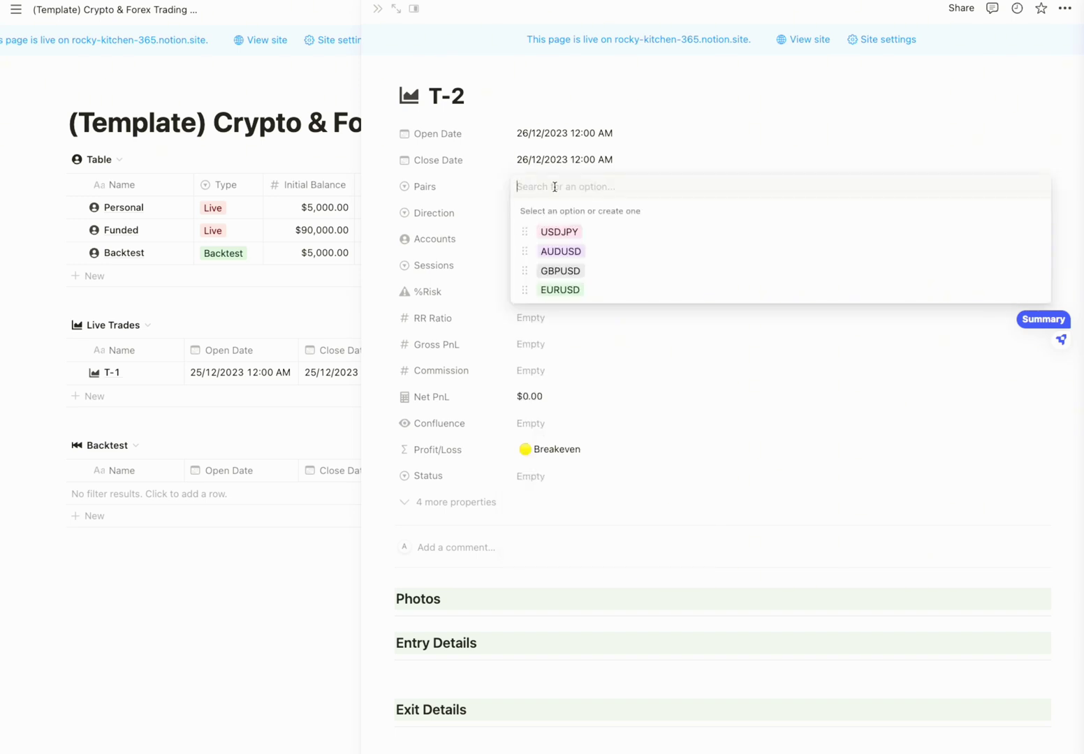
click(569, 235)
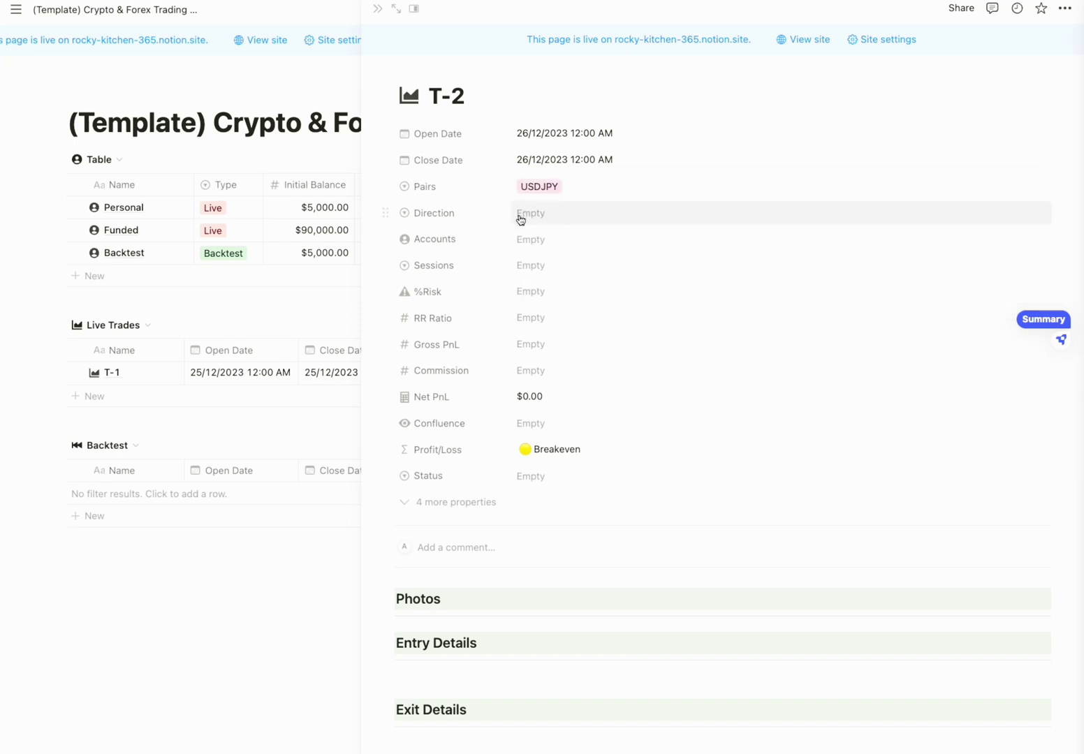
click(518, 215)
click(550, 259)
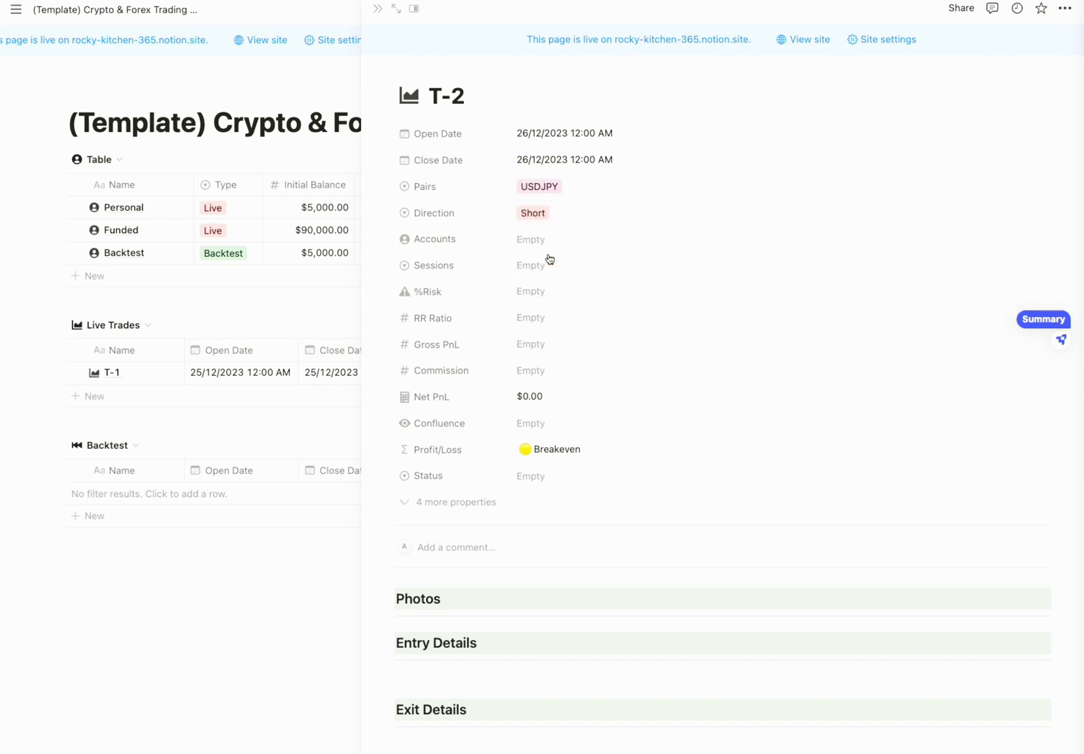
Link T-2 to the Funded account and set its session to London
click(538, 246)
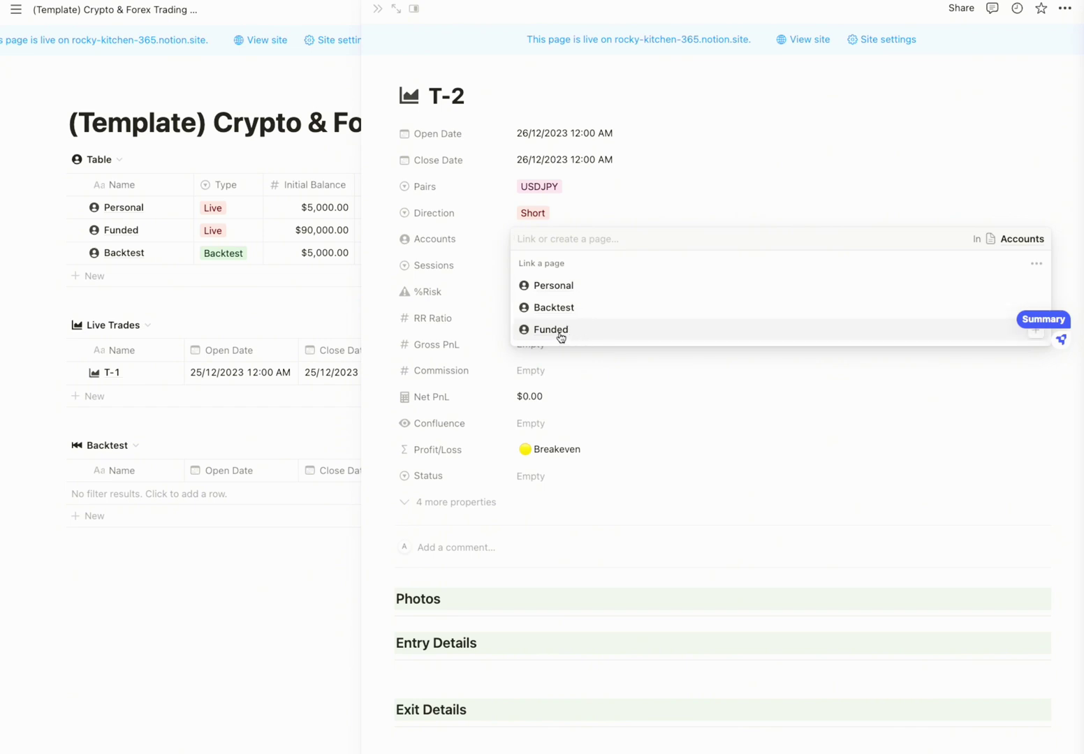
click(583, 331)
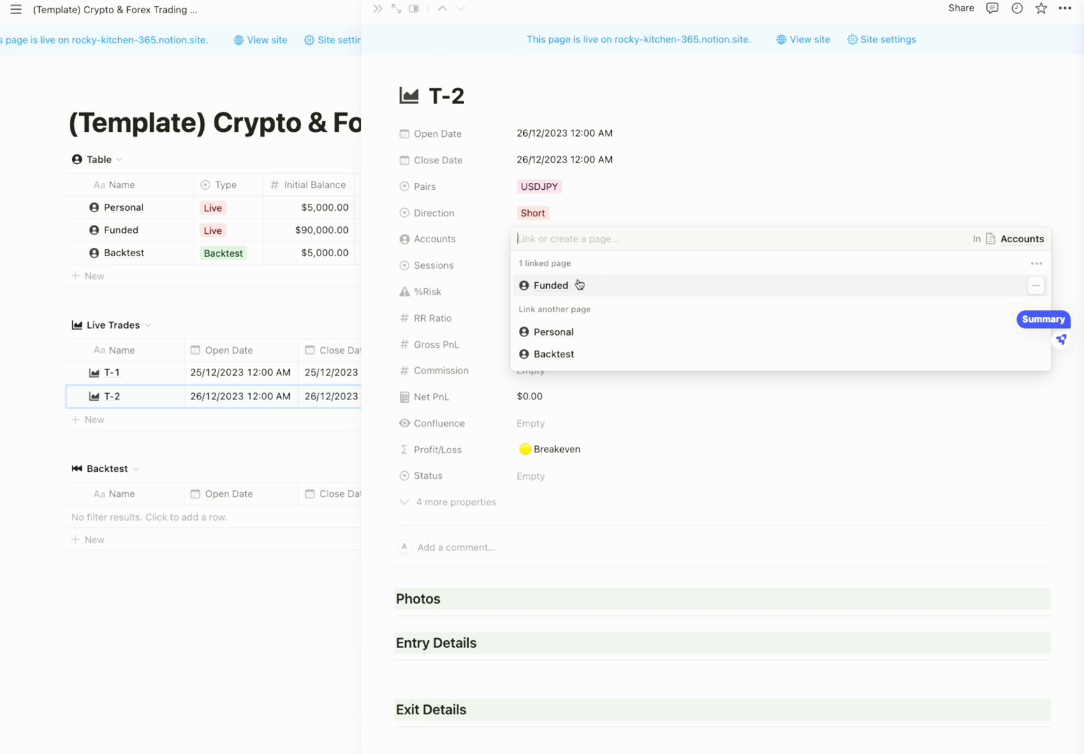
click(626, 207)
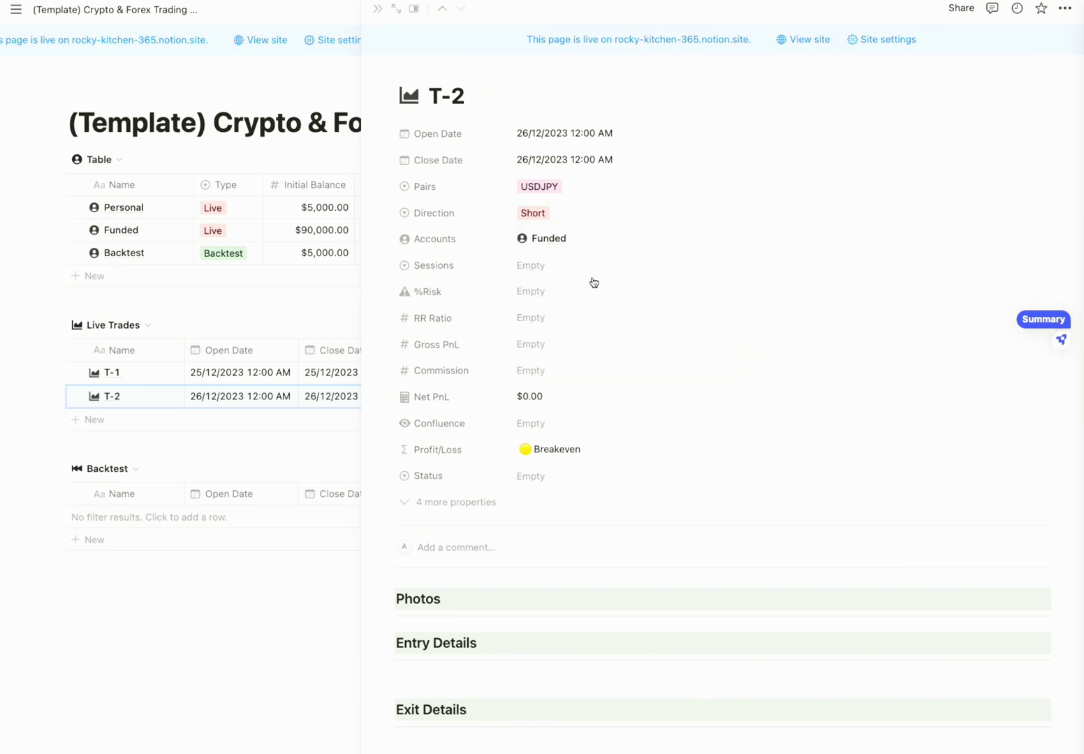
click(542, 270)
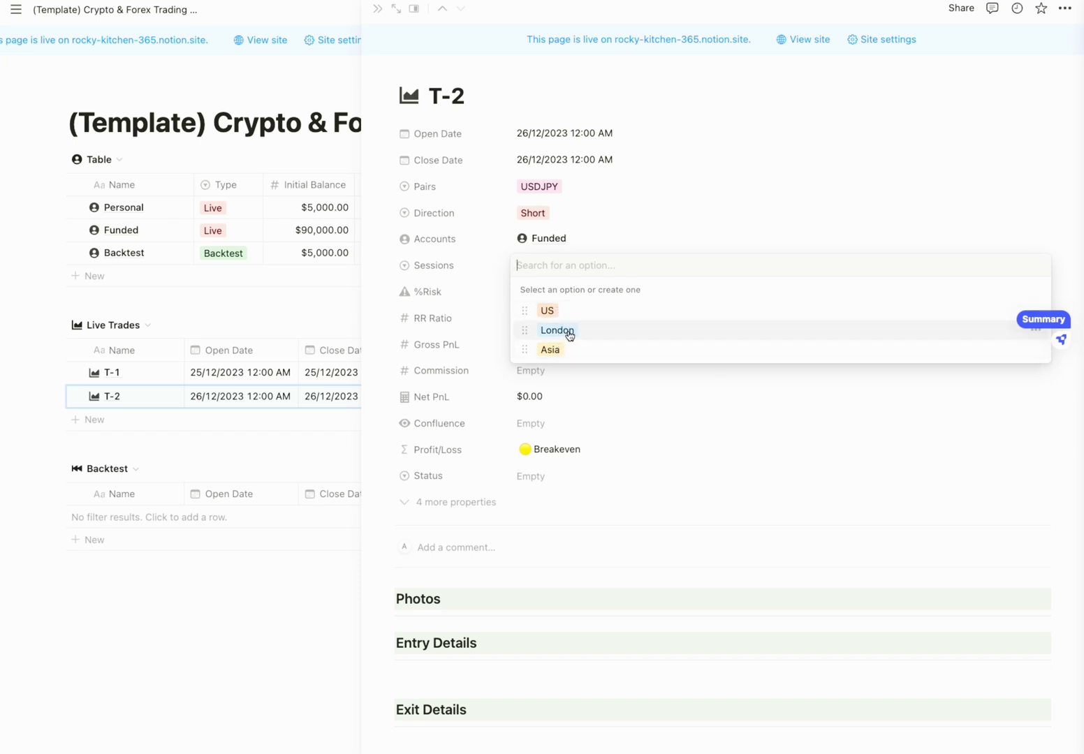
click(566, 333)
Set T-2's risk to 2% and its RR ratio to 5
click(536, 288)
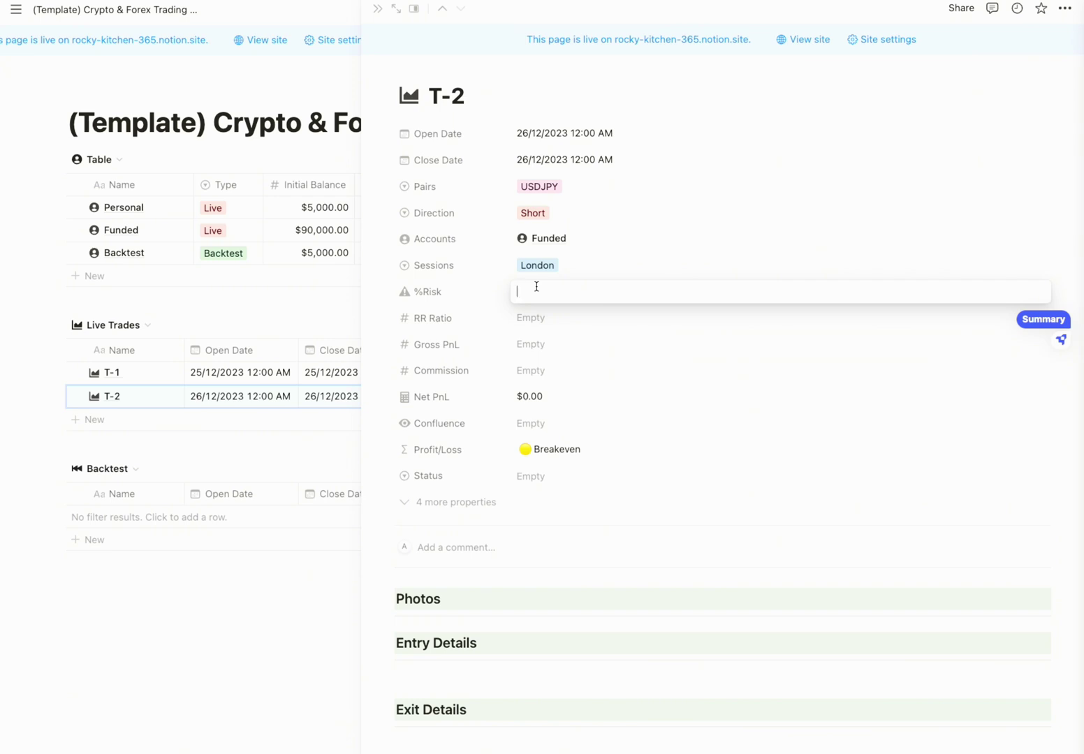
text(2)
key(Return)
click(529, 319)
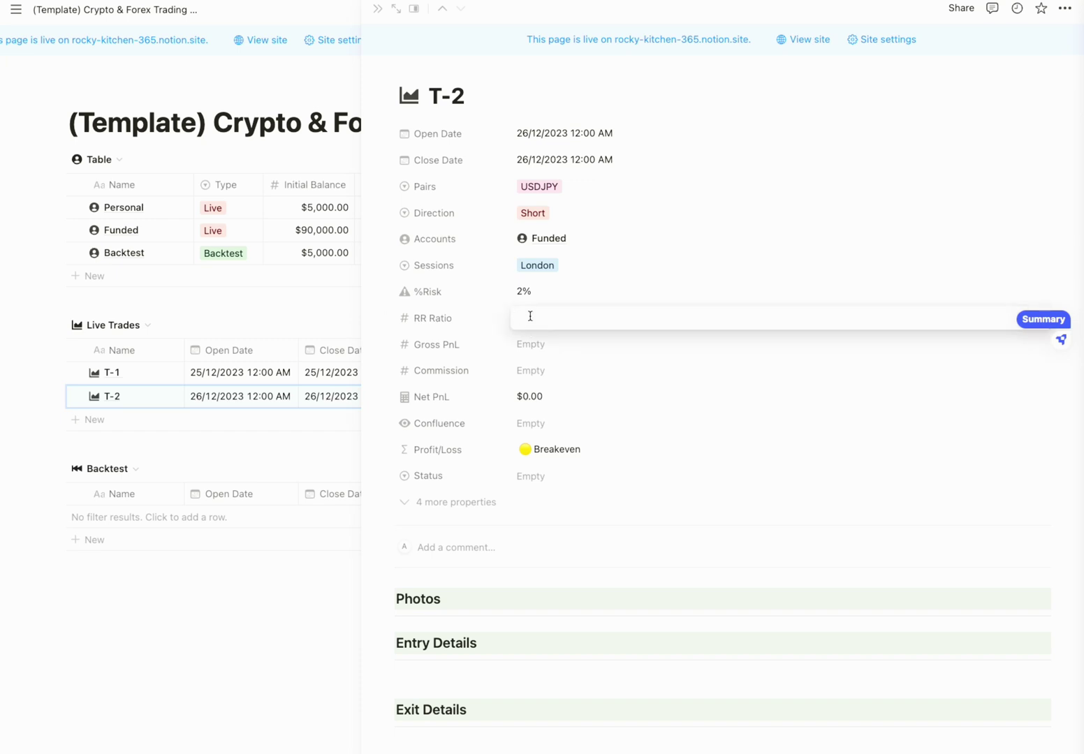
text(5)
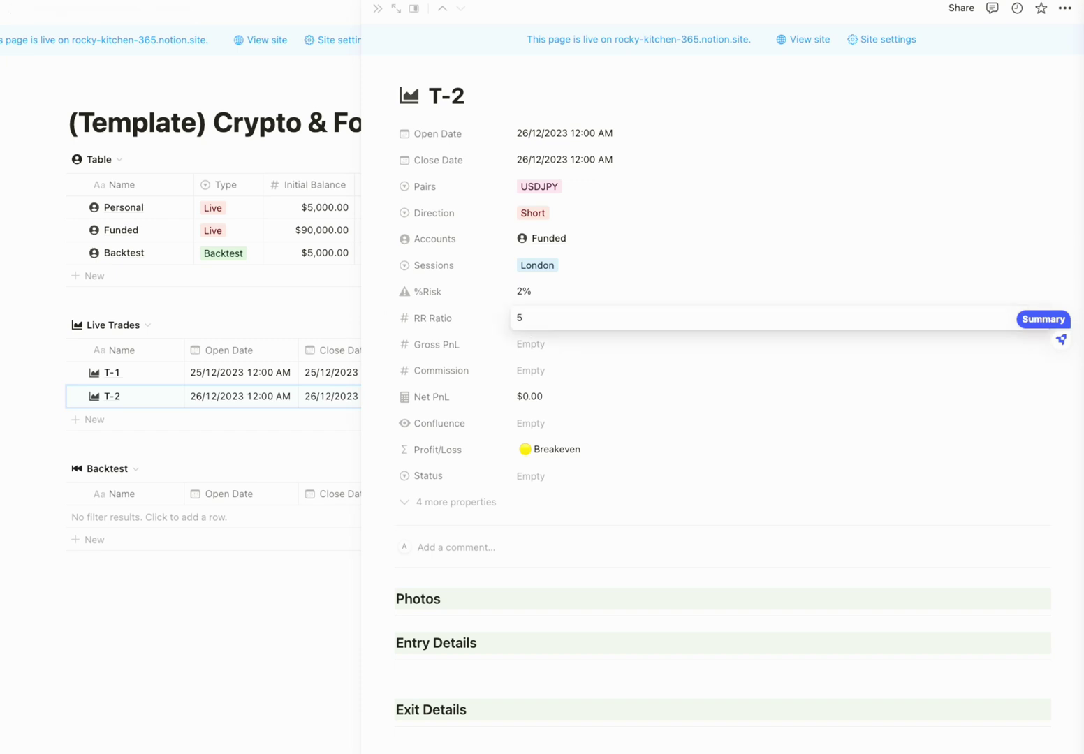
key(Return)
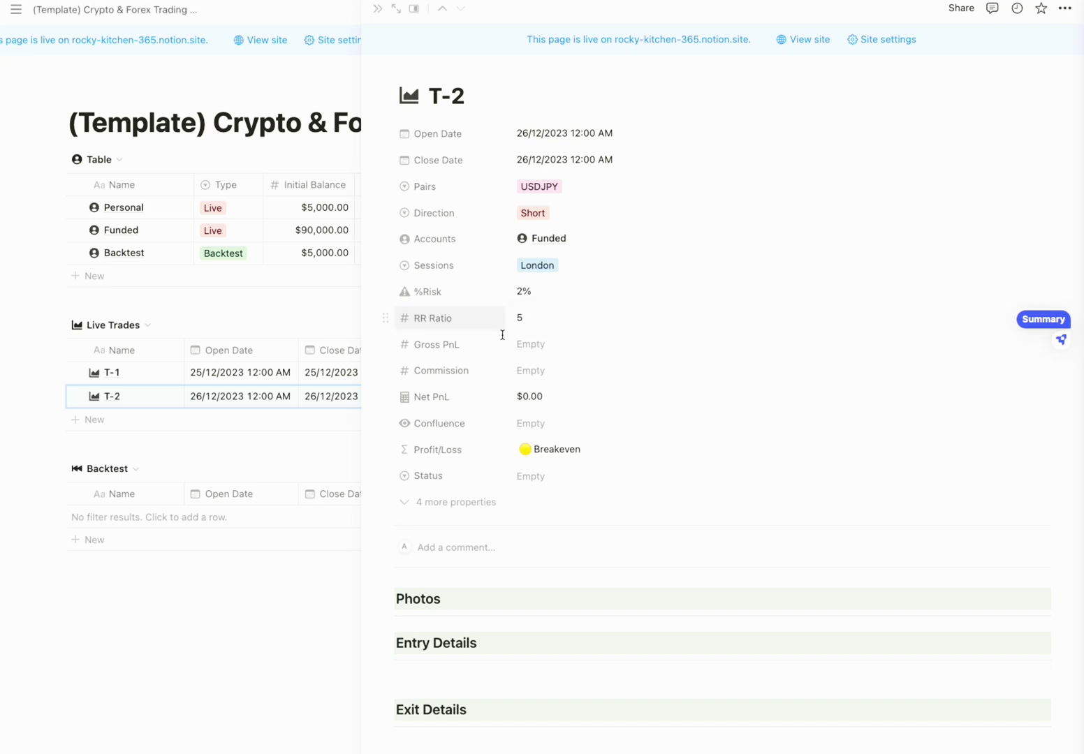
Set T-2's gross PnL to $450
click(544, 346)
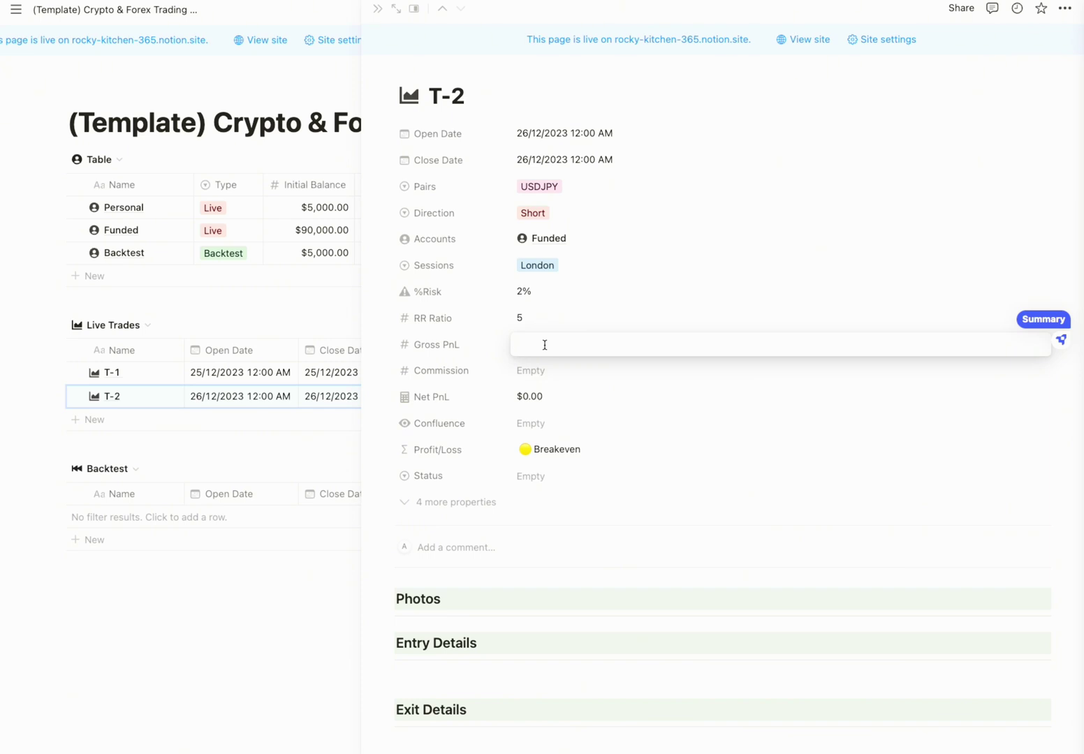
text(450)
click(545, 374)
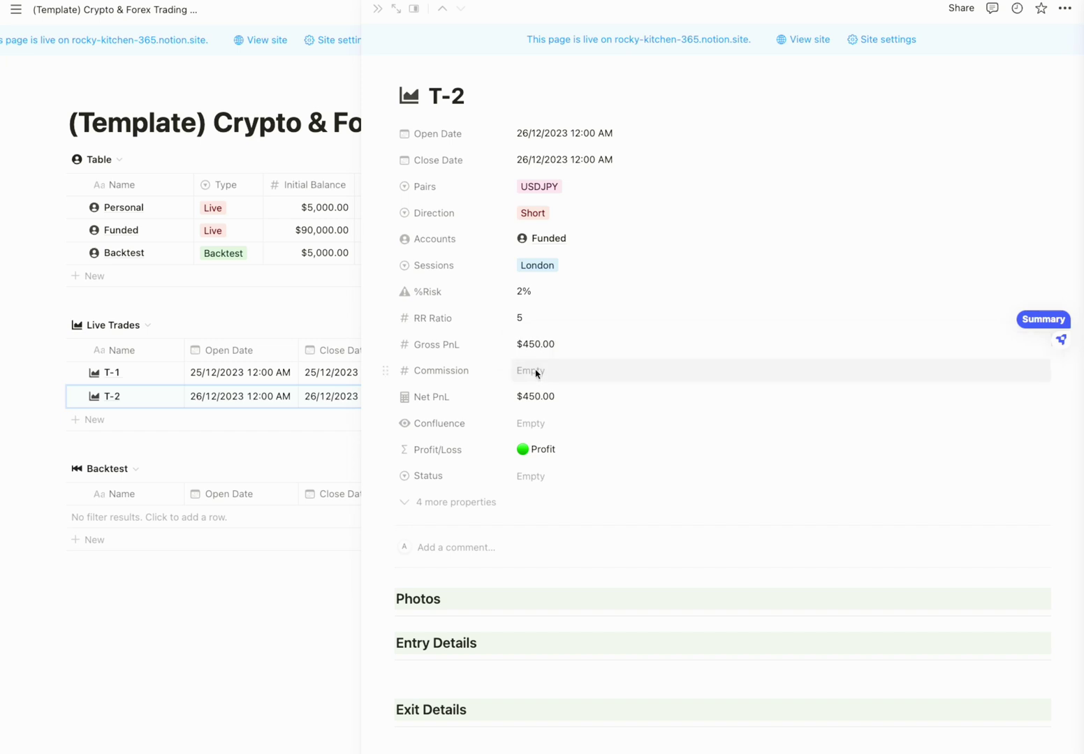
Set T-2's commission to $5
click(534, 371)
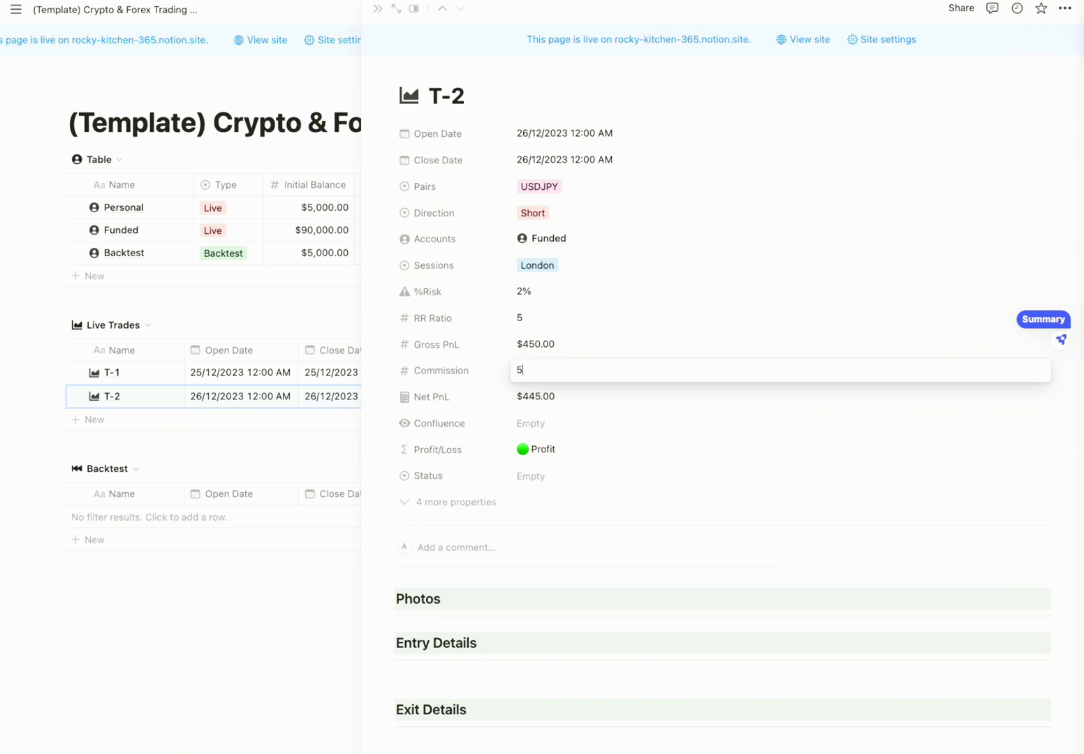
text(5)
key(Return)
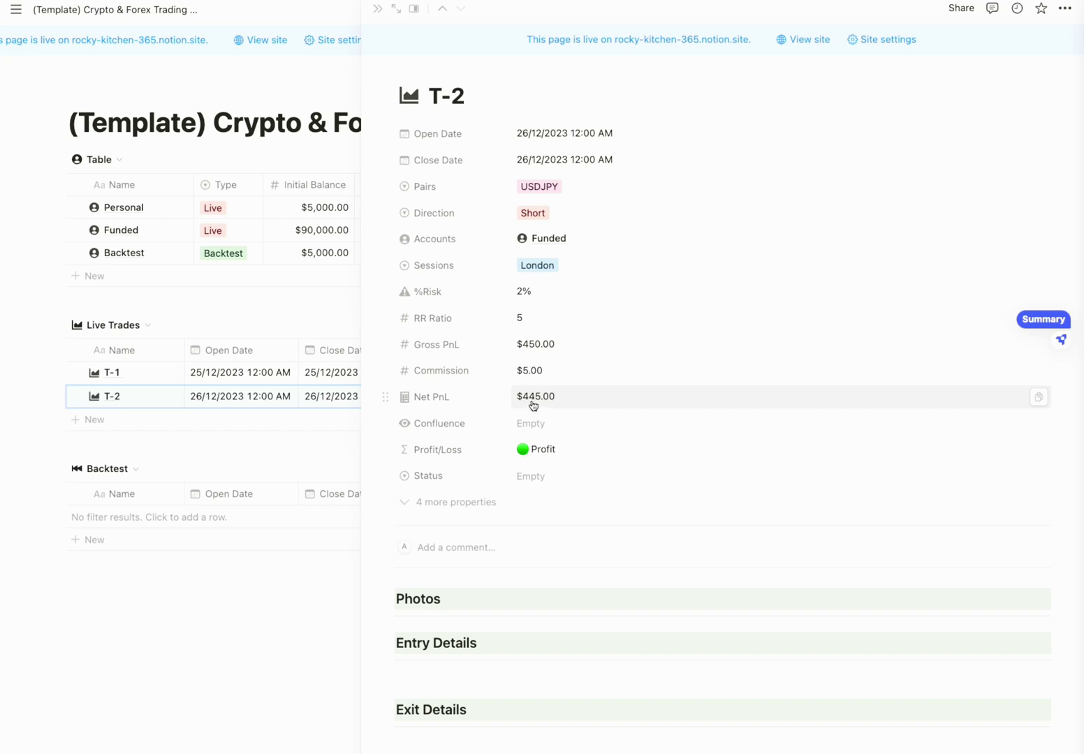
Tag T-2's confluence with D-Top and Pattern, and set its status to Closed by T/P
click(536, 424)
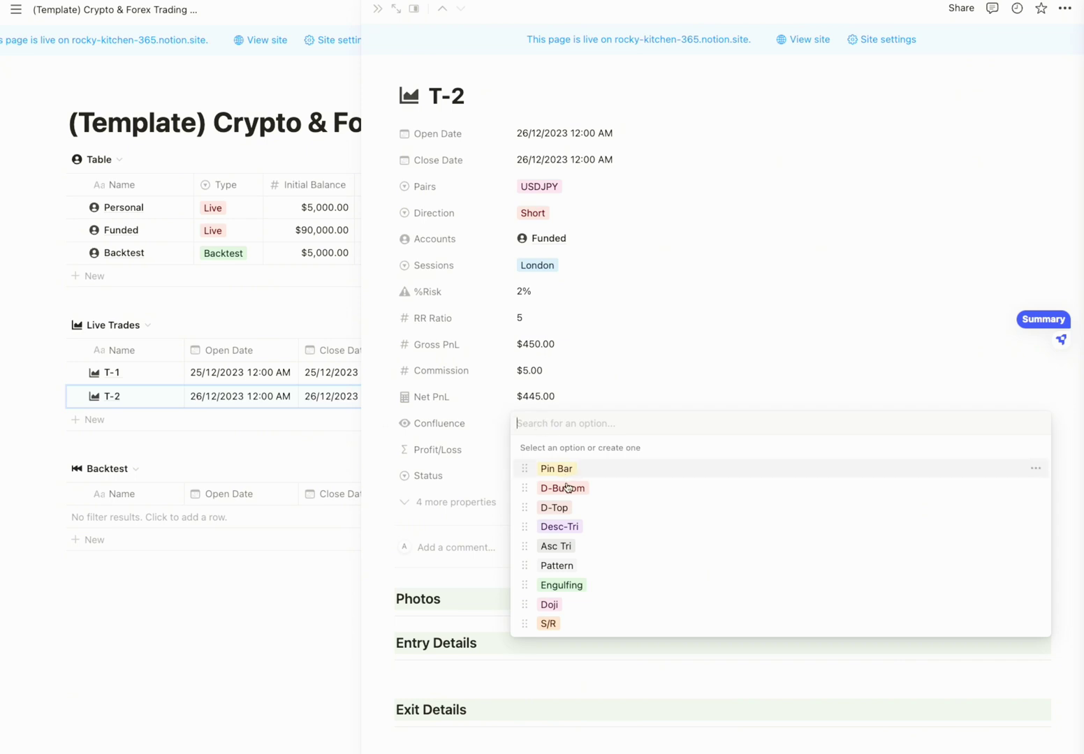
click(561, 508)
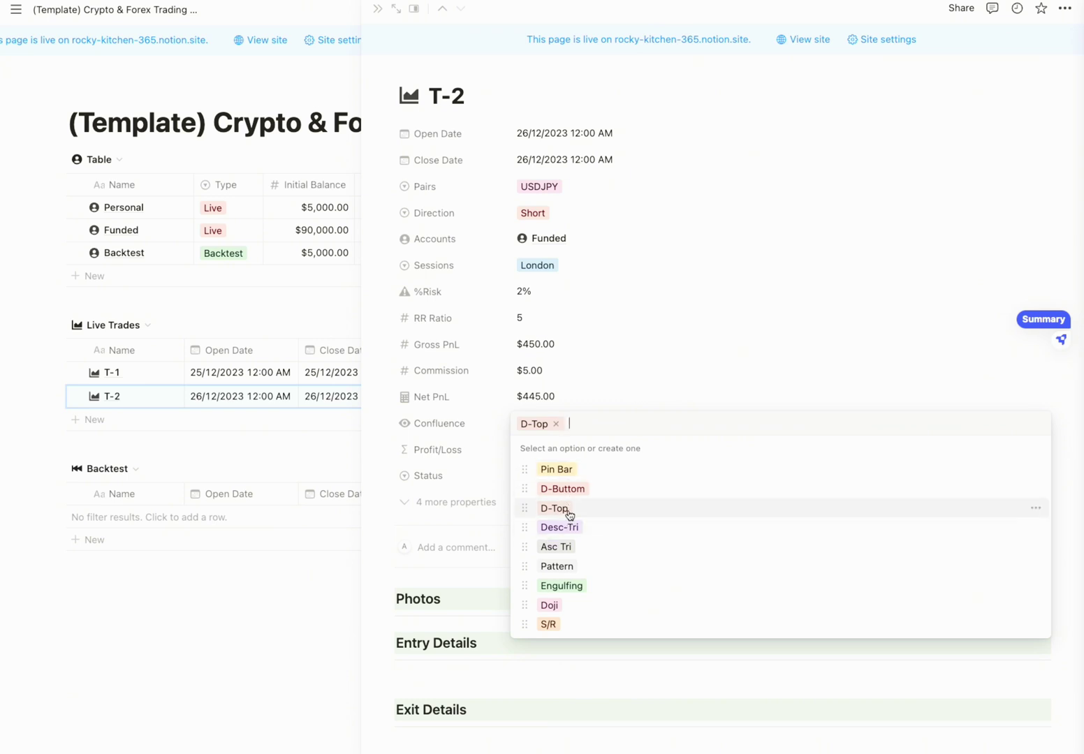
click(558, 567)
click(699, 372)
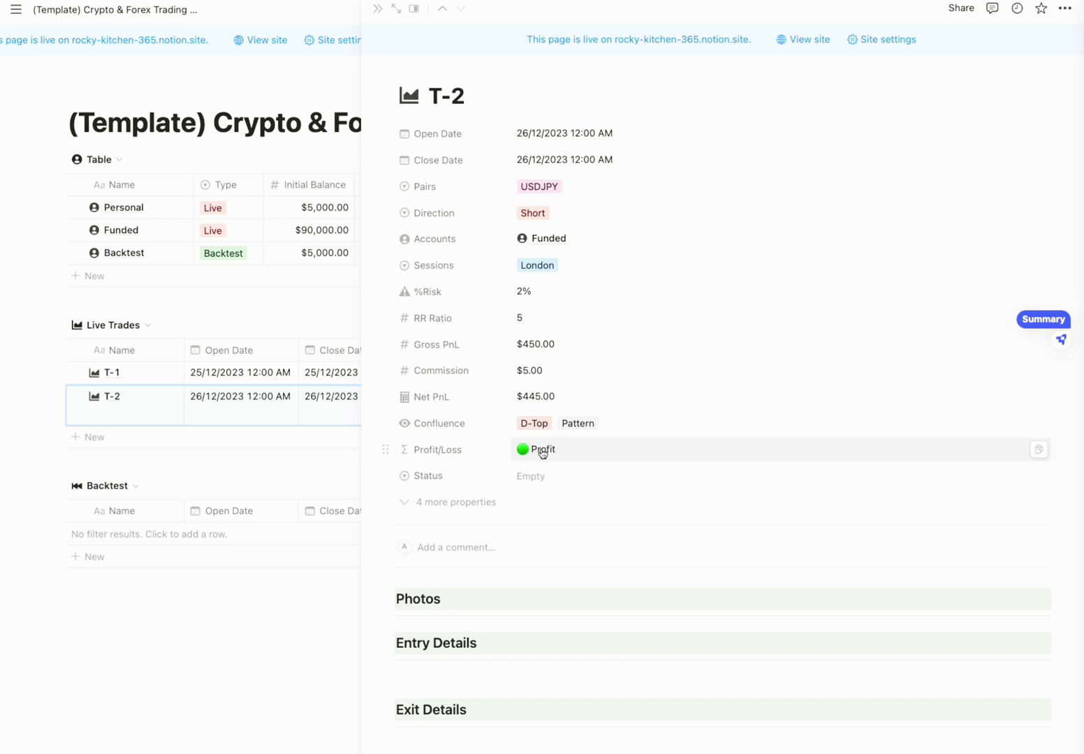
click(529, 477)
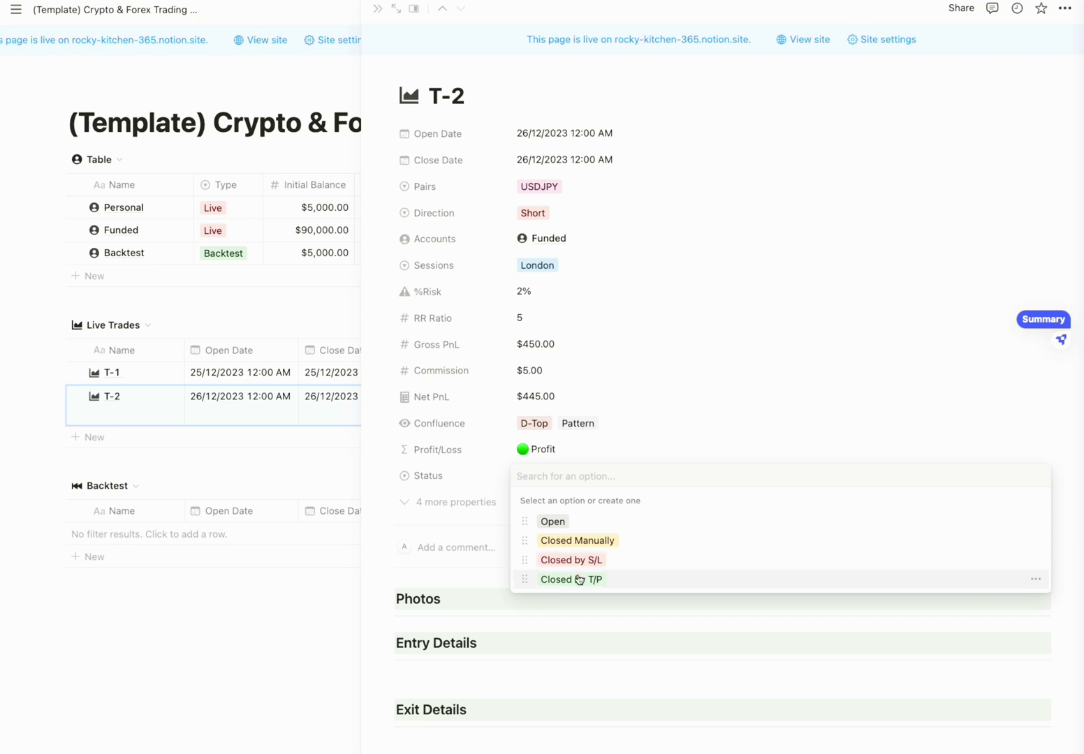
click(579, 579)
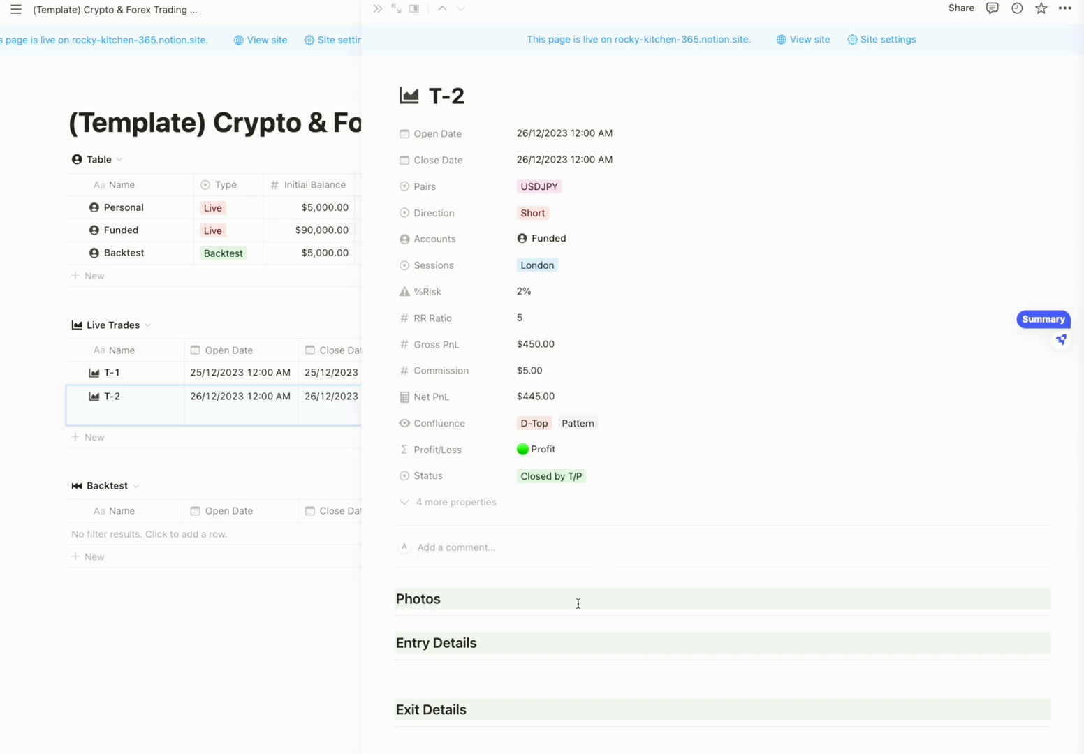
Insert the copied EURUSD chart file on a new line in T-2's Photos section
click(538, 621)
click(520, 618)
click(502, 621)
key(Return)
click(507, 624)
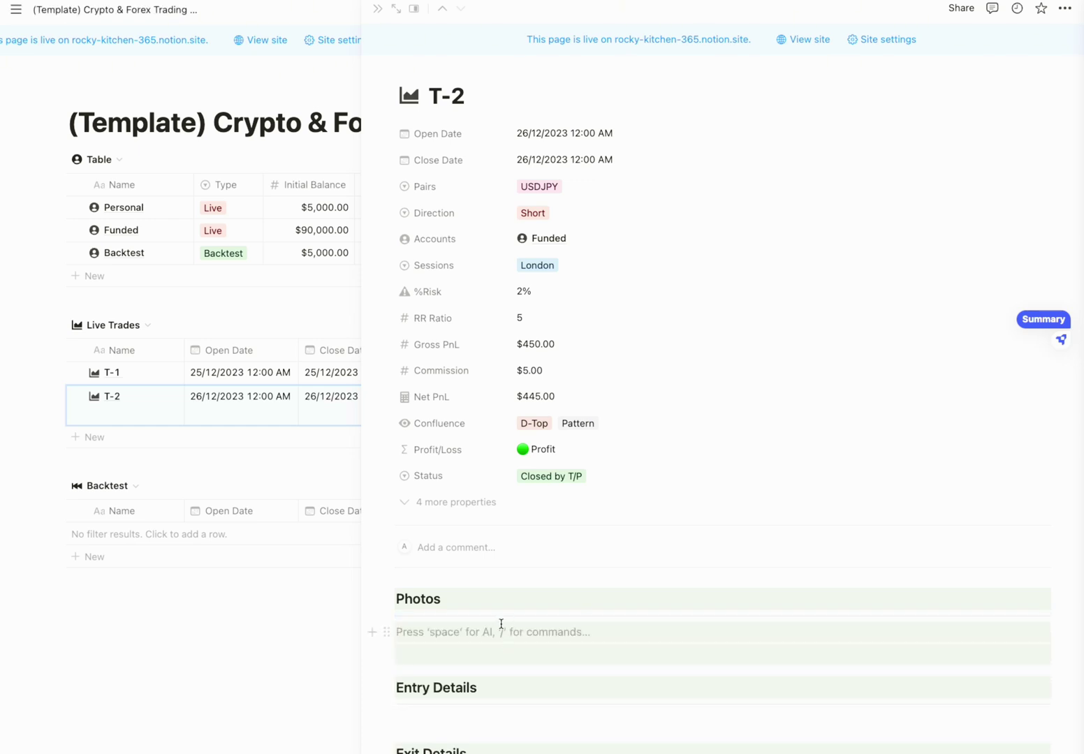
key(ctrl+v)
Look over T-2's Entry Details, Exit Details and Analysis sections, and return to the journal page
click(459, 607)
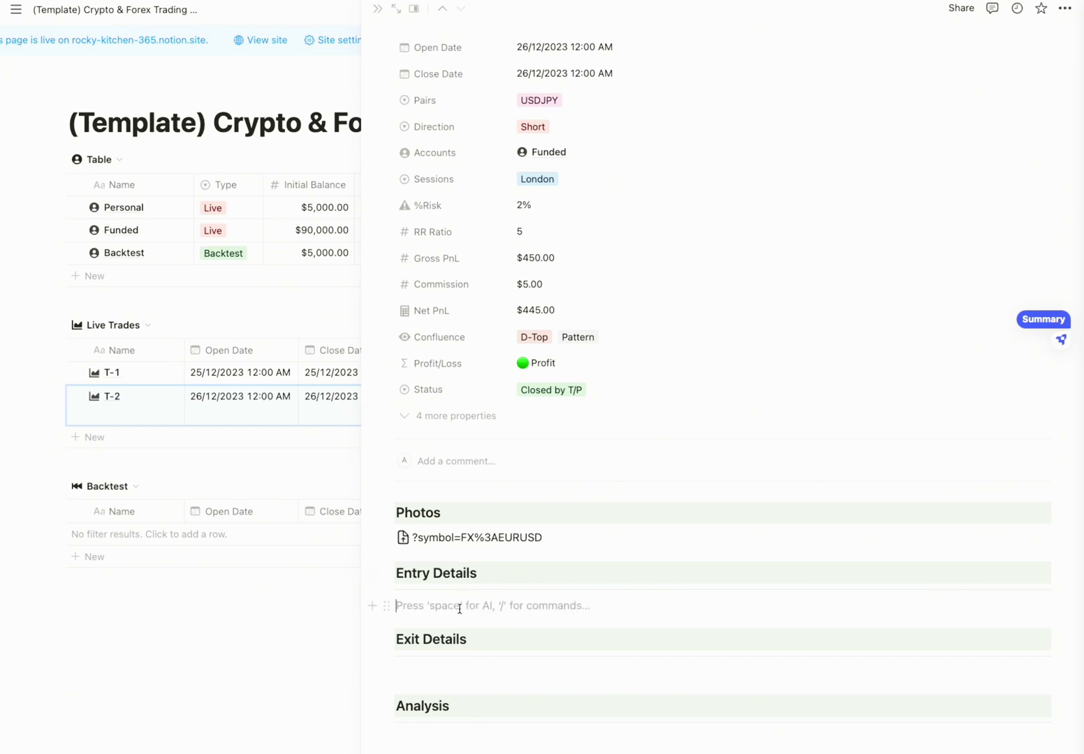
scroll(440, 687, down, 1)
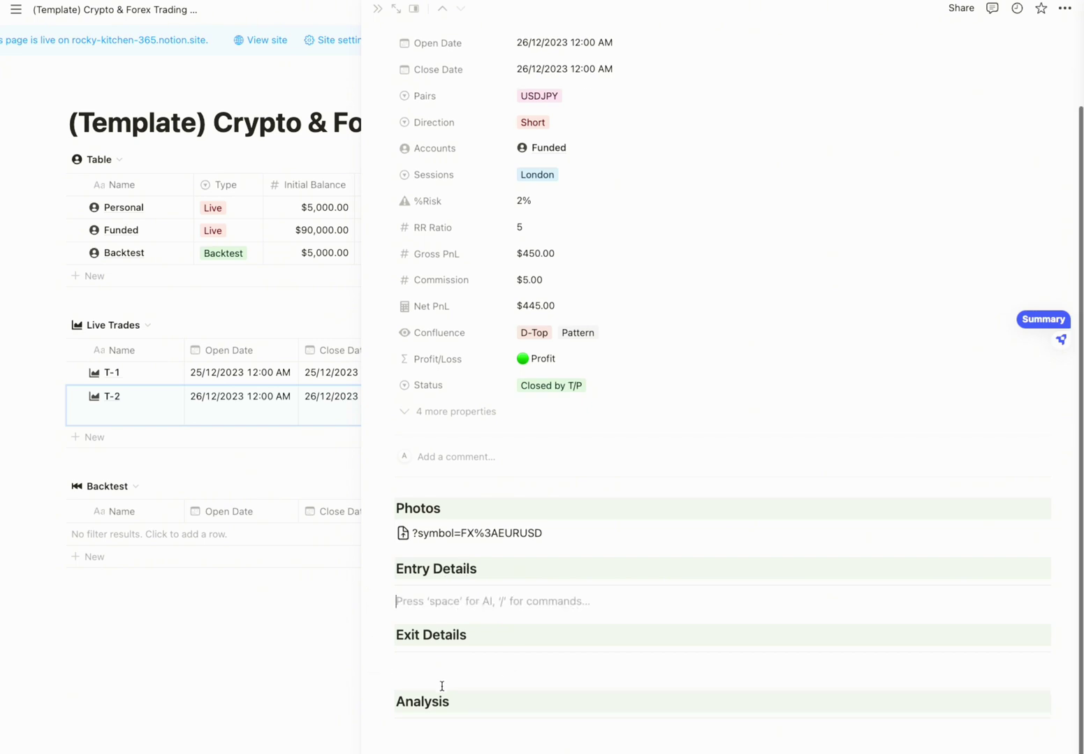
click(459, 721)
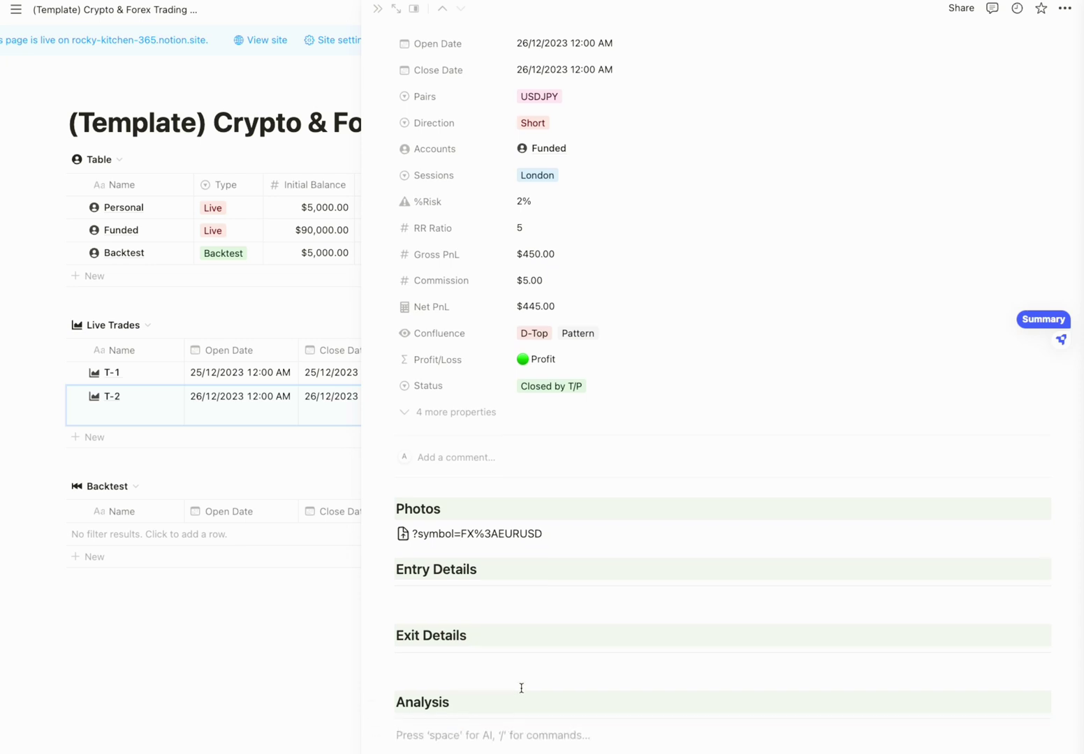
scroll(549, 641, down, 1)
click(286, 341)
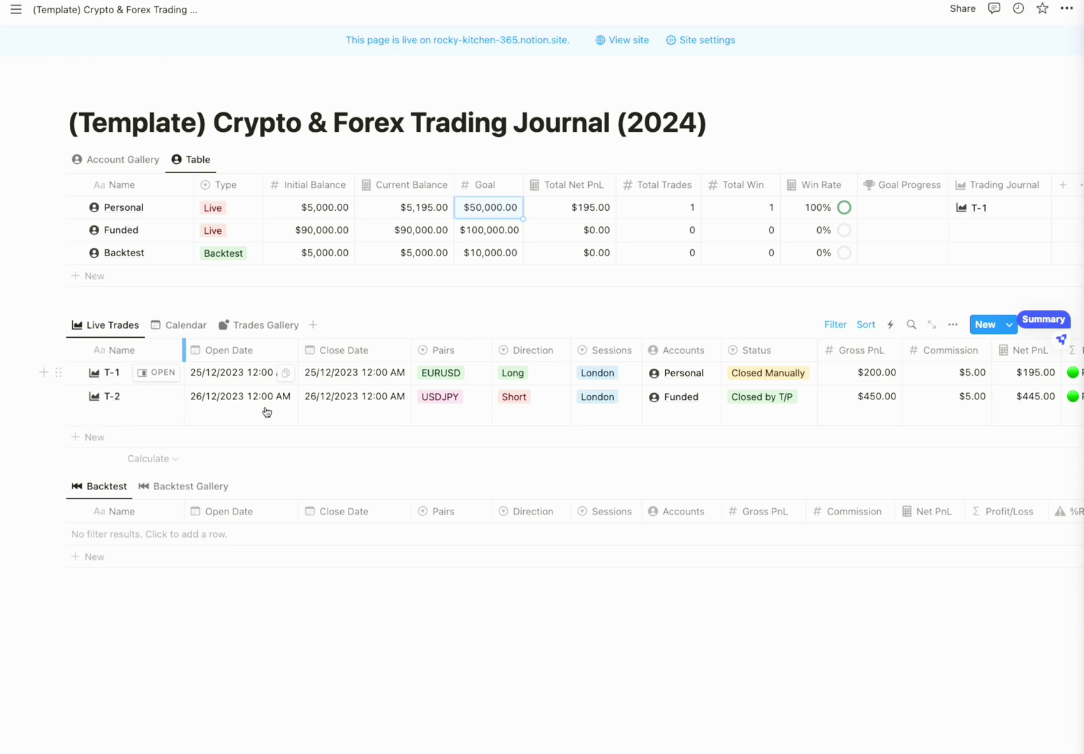
Link trade T-2 to the Funded account through its Trading Journal relation in the accounts table
scroll(361, 411, up, 1)
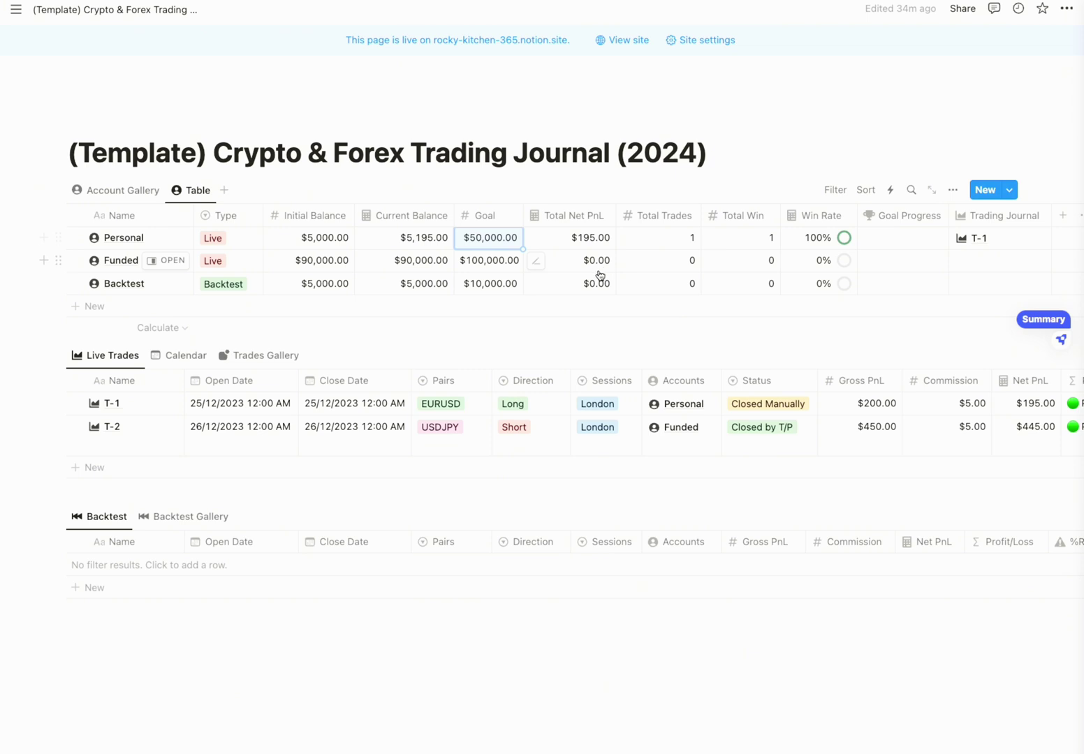
click(981, 265)
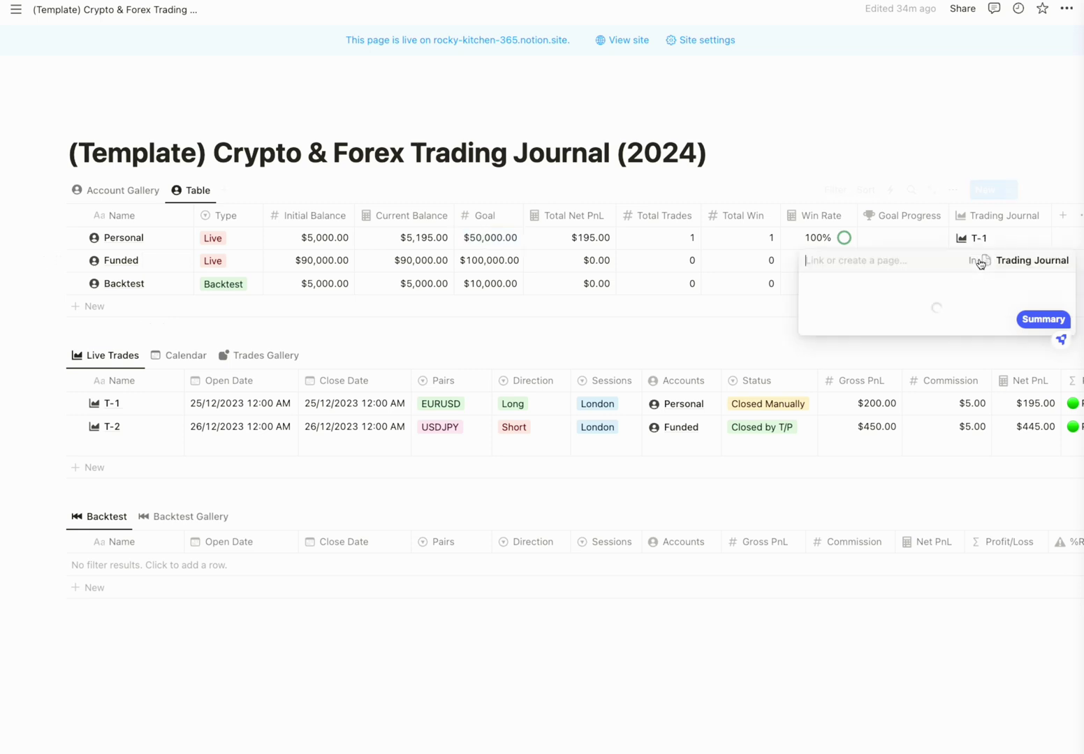
click(831, 308)
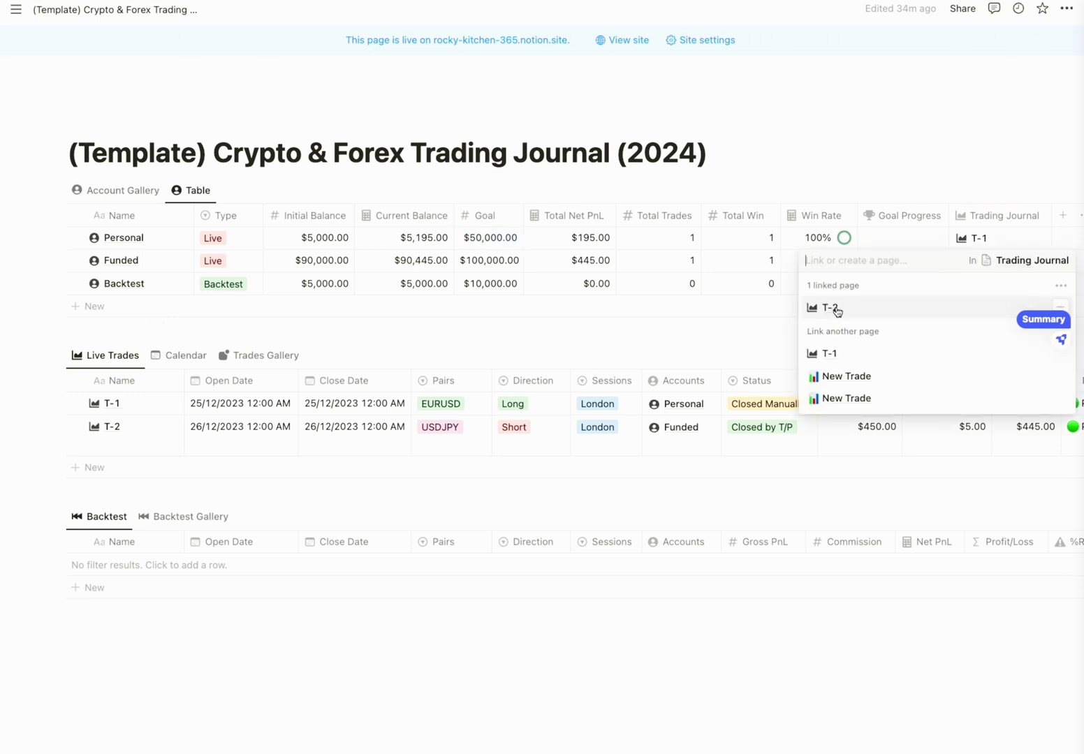
key(Escape)
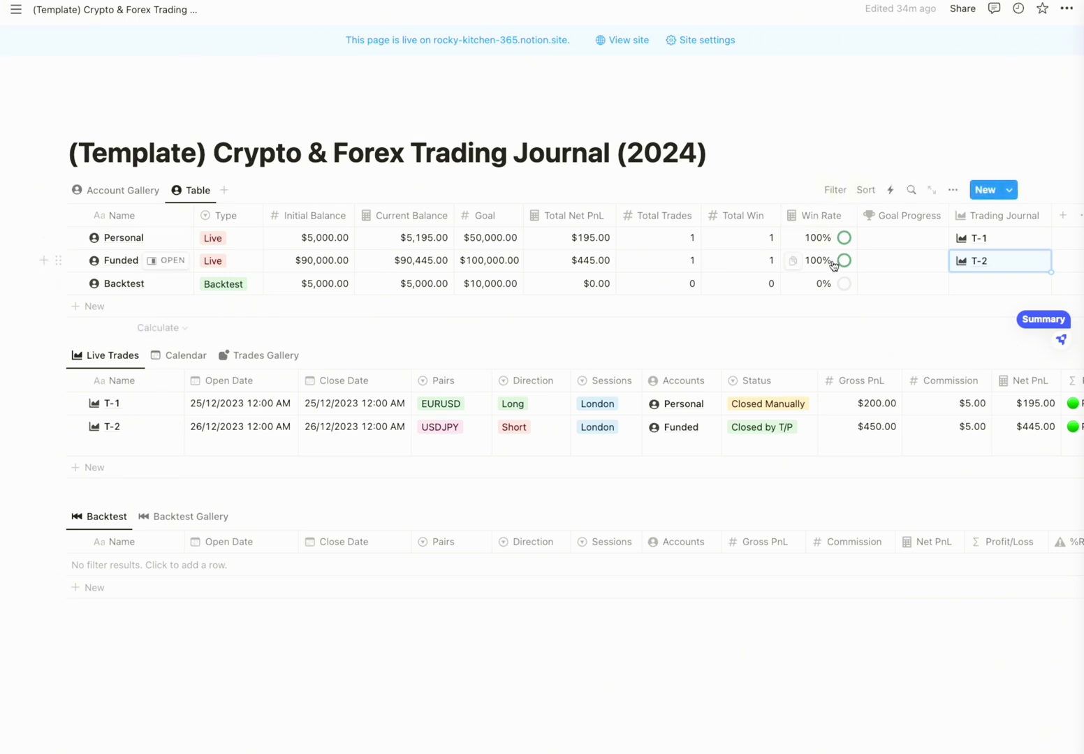
Create a new live trade and name it T-3
click(90, 470)
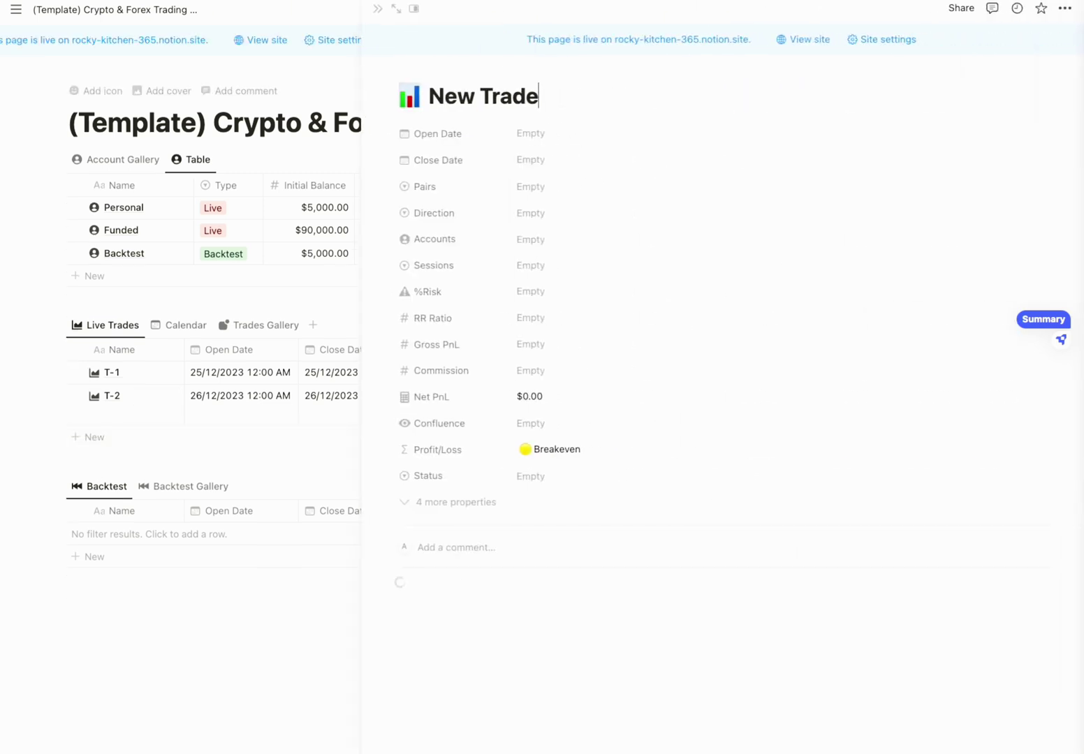
key(BackSpace)
key(BackSpace)
key(BackSpace)
key(BackSpace)
key(BackSpace)
key(BackSpace)
key(BackSpace)
key(BackSpace)
key(BackSpace)
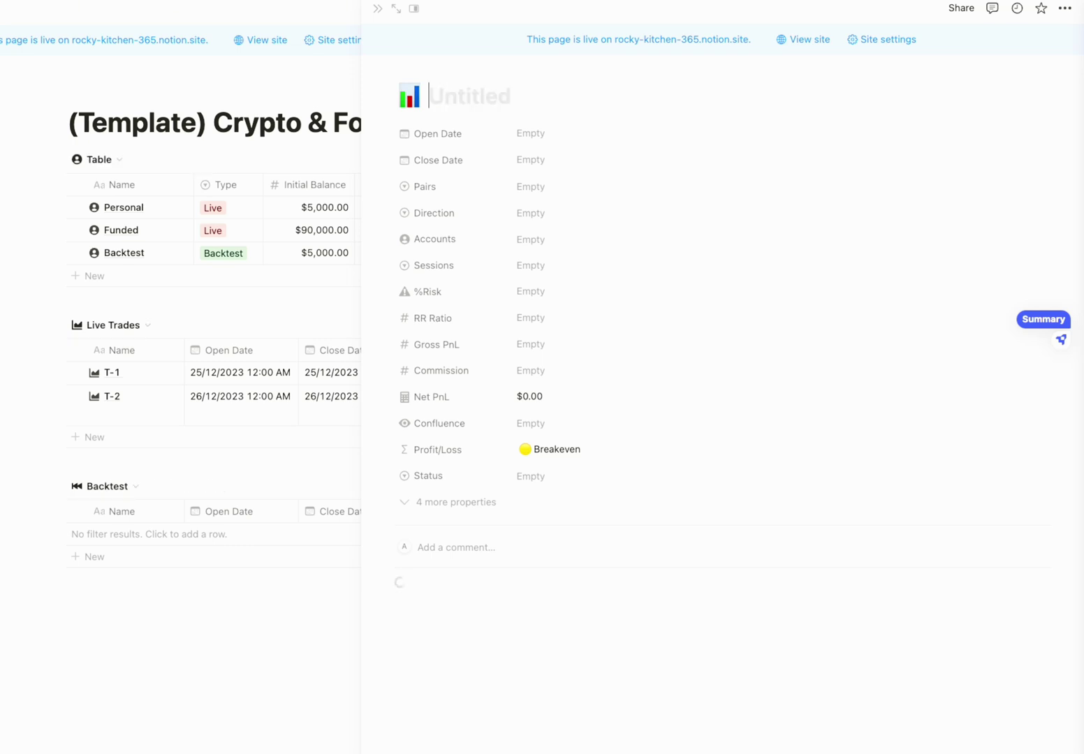
text(T)
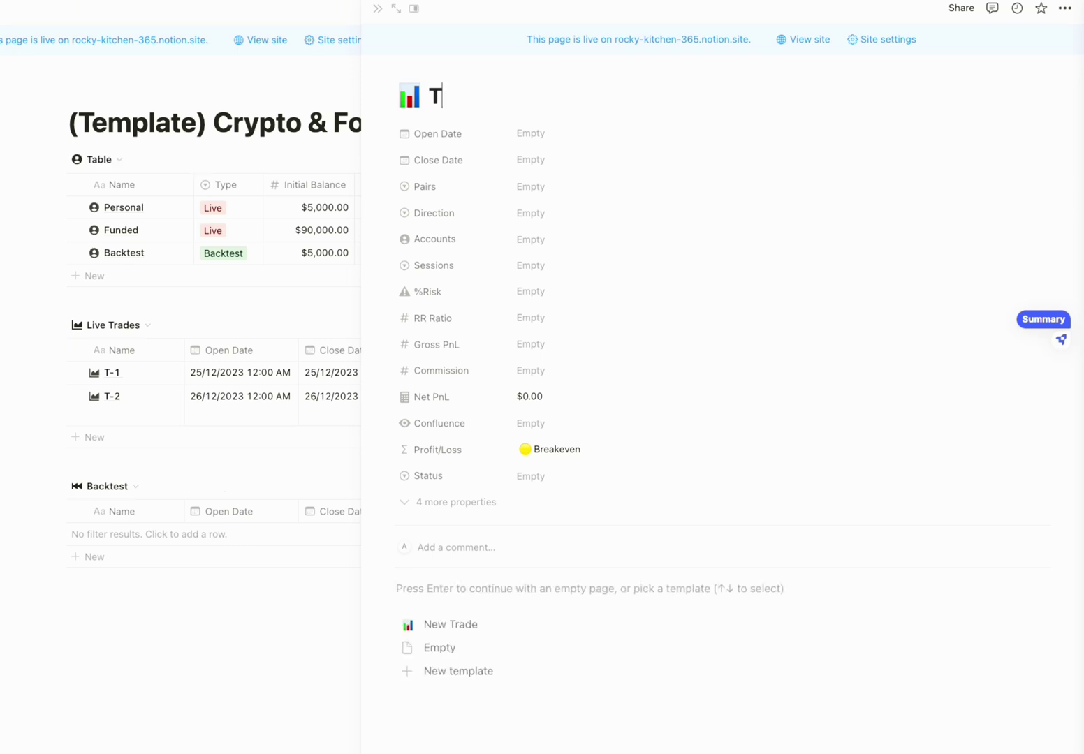
text(-3)
Change T-3's icon to the same dark chart icon used by the other live trades
click(410, 96)
click(339, 129)
drag(287, 212, 242, 241)
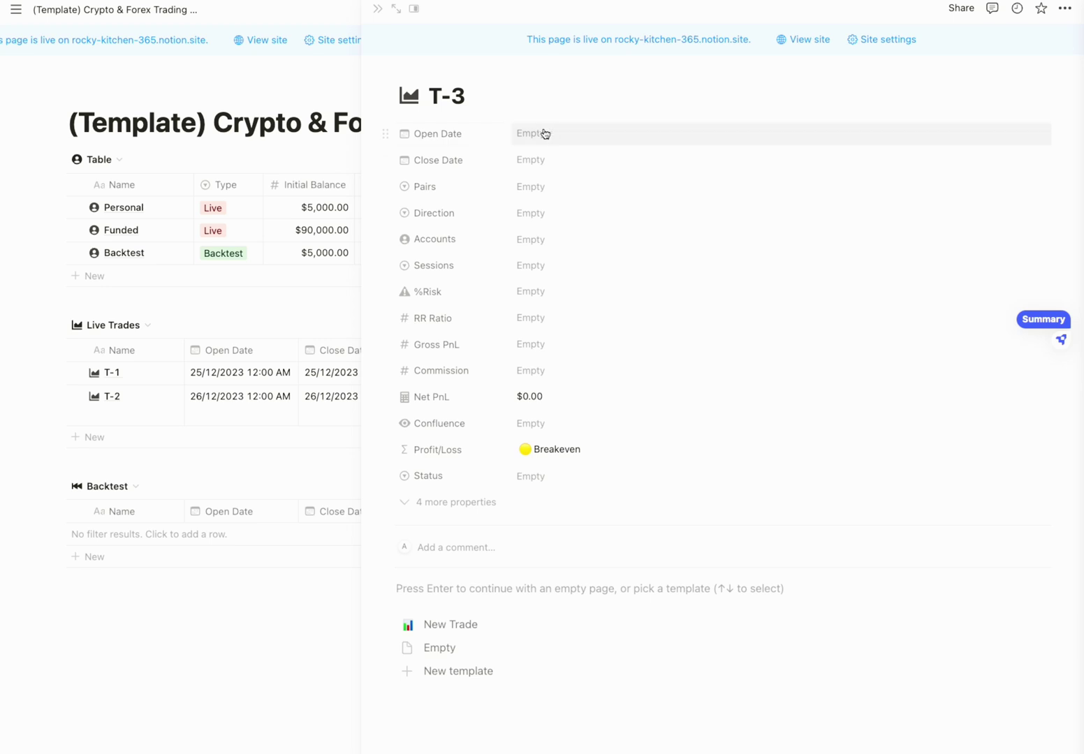
Set T-3's open and close dates to 26/12/2023 with the time 12:00 AM included
click(548, 133)
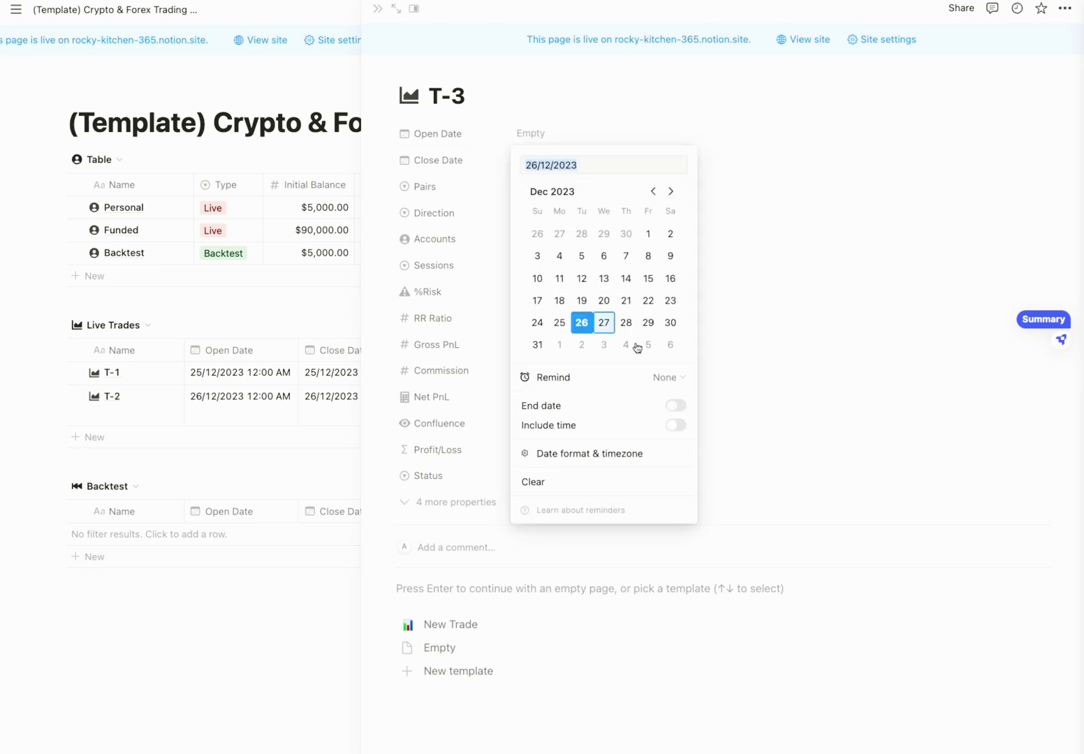
click(675, 425)
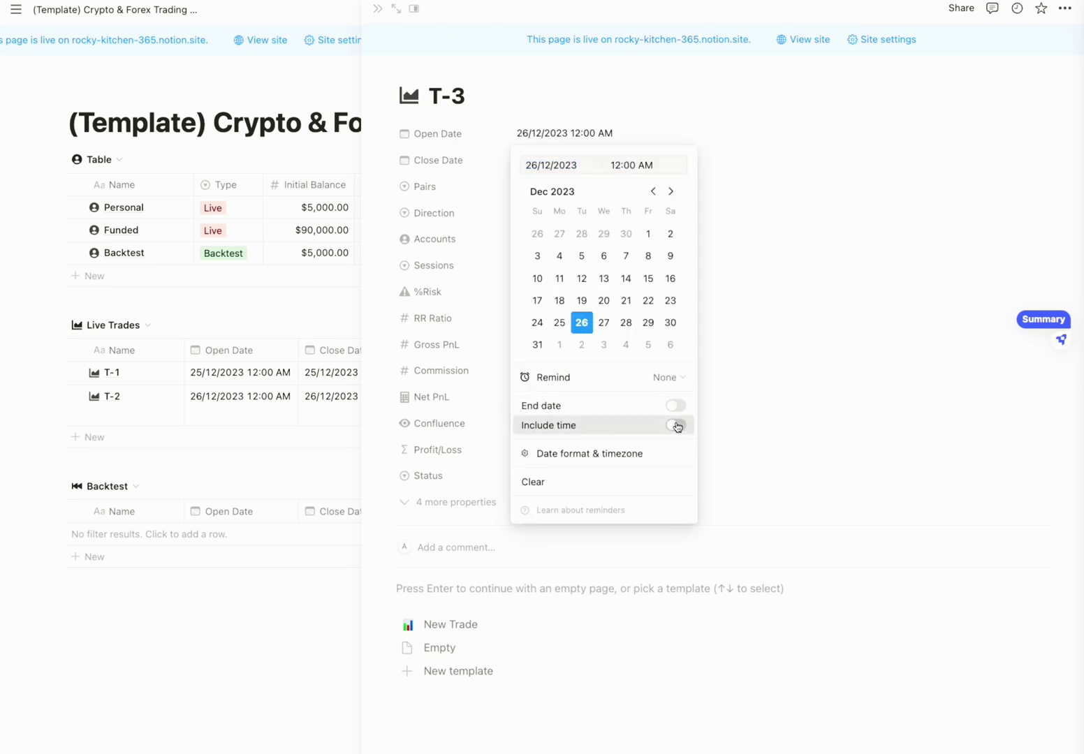
click(742, 419)
click(565, 160)
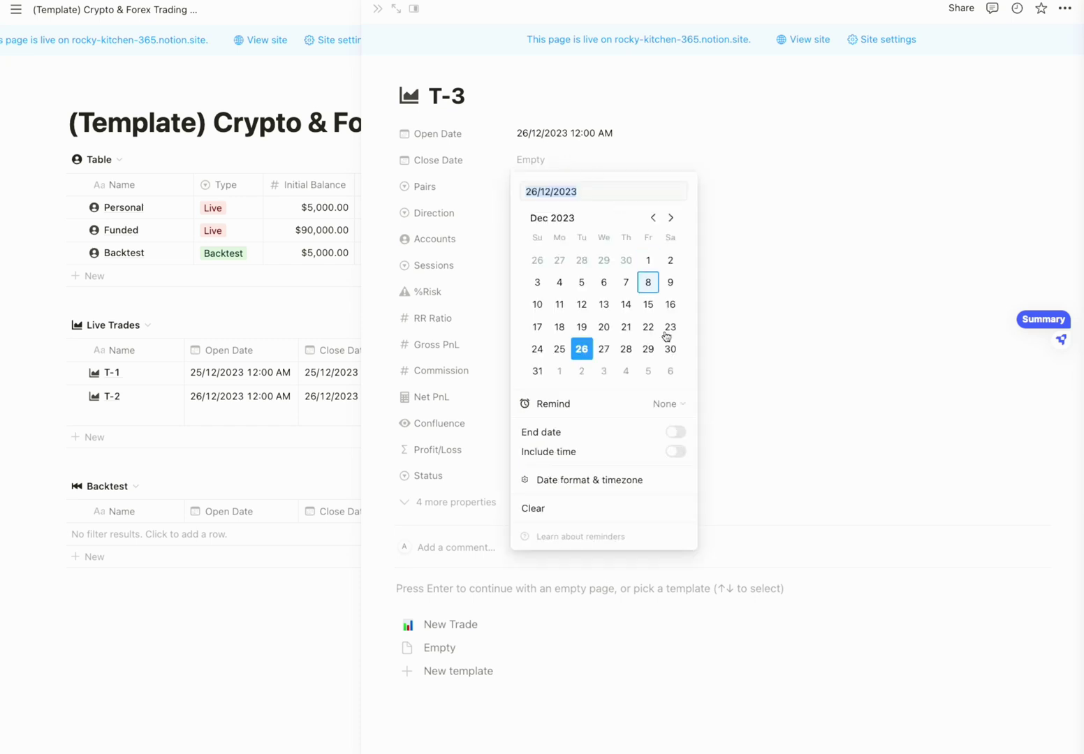
click(676, 451)
click(771, 416)
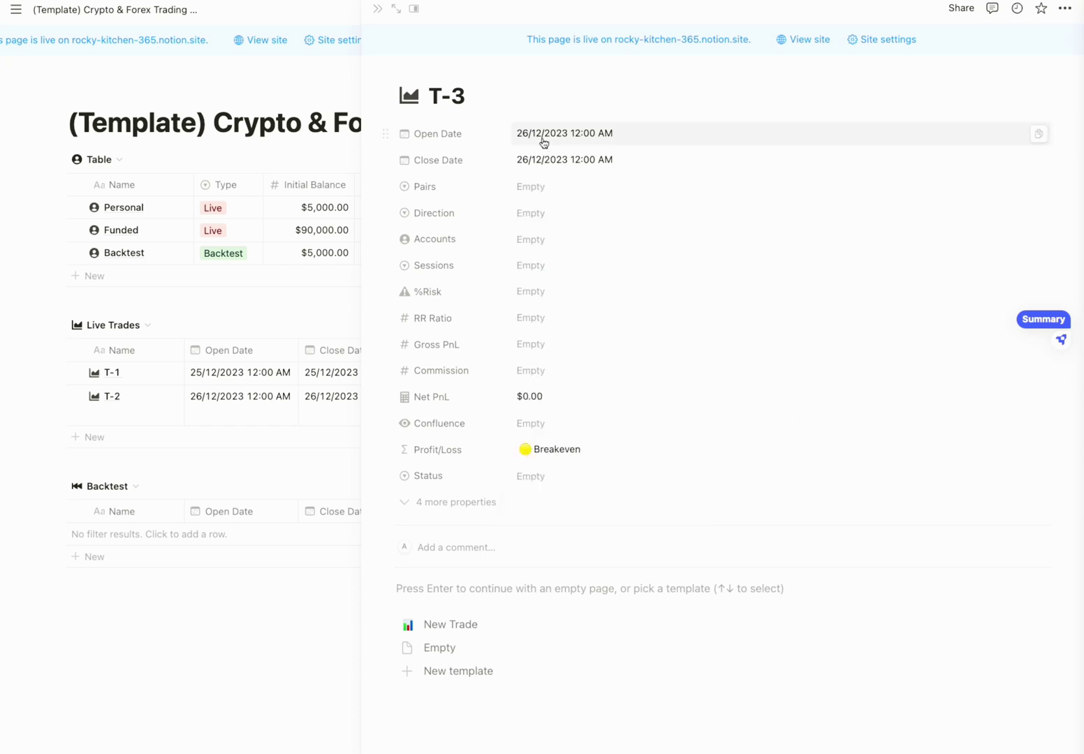
Set T-3's pair to AUDUSD and its direction to Long
click(551, 184)
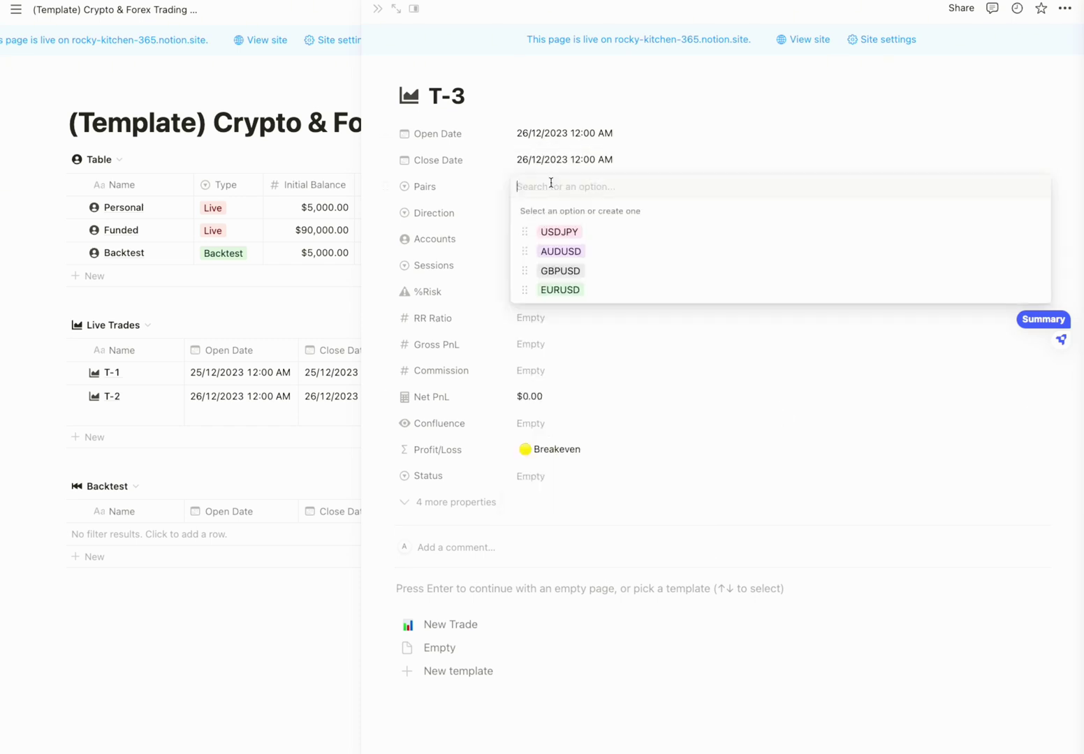
click(571, 254)
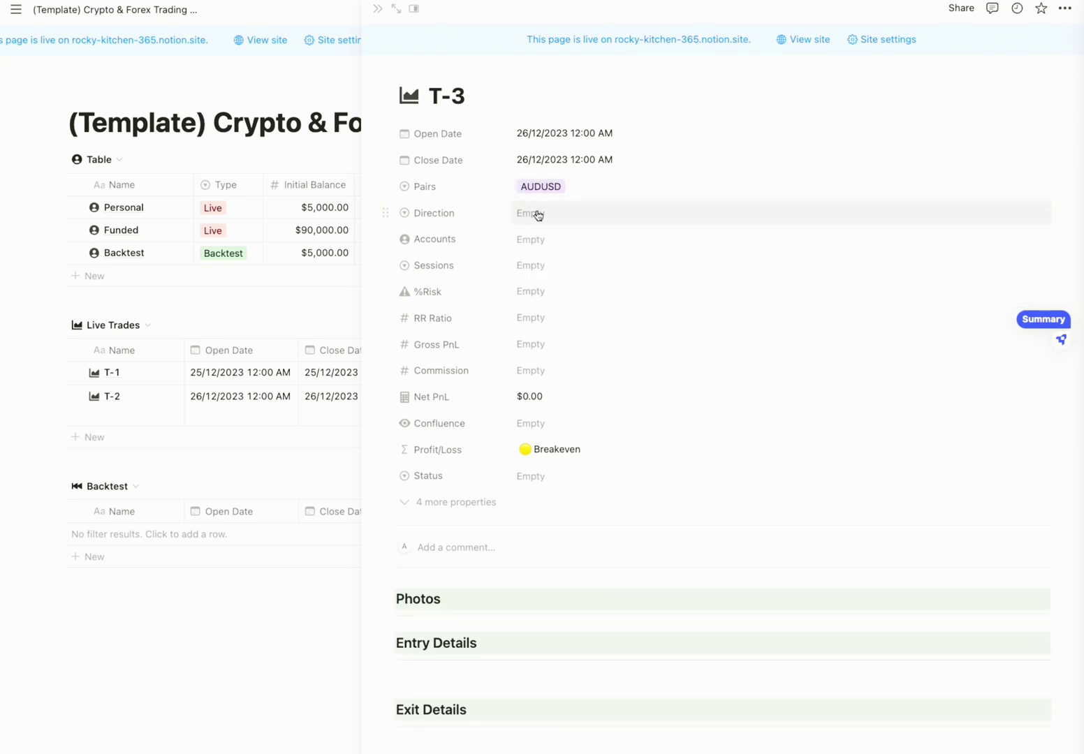
click(536, 213)
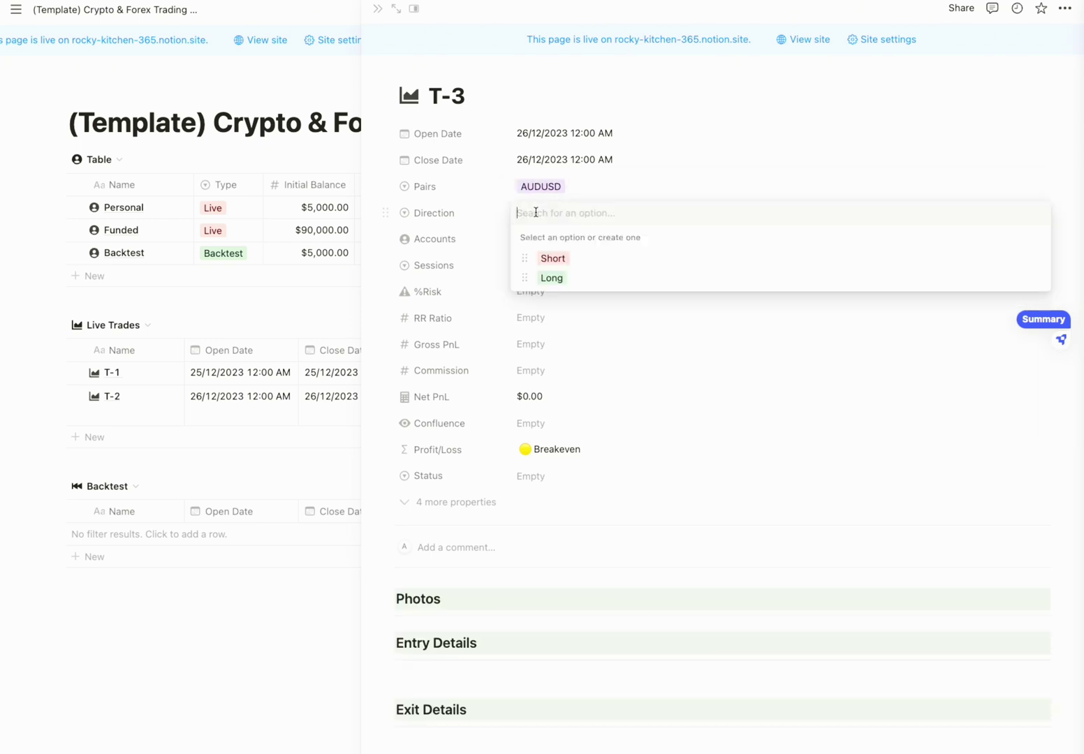
click(555, 278)
Link T-3 to the Personal account and set its session to US
click(543, 244)
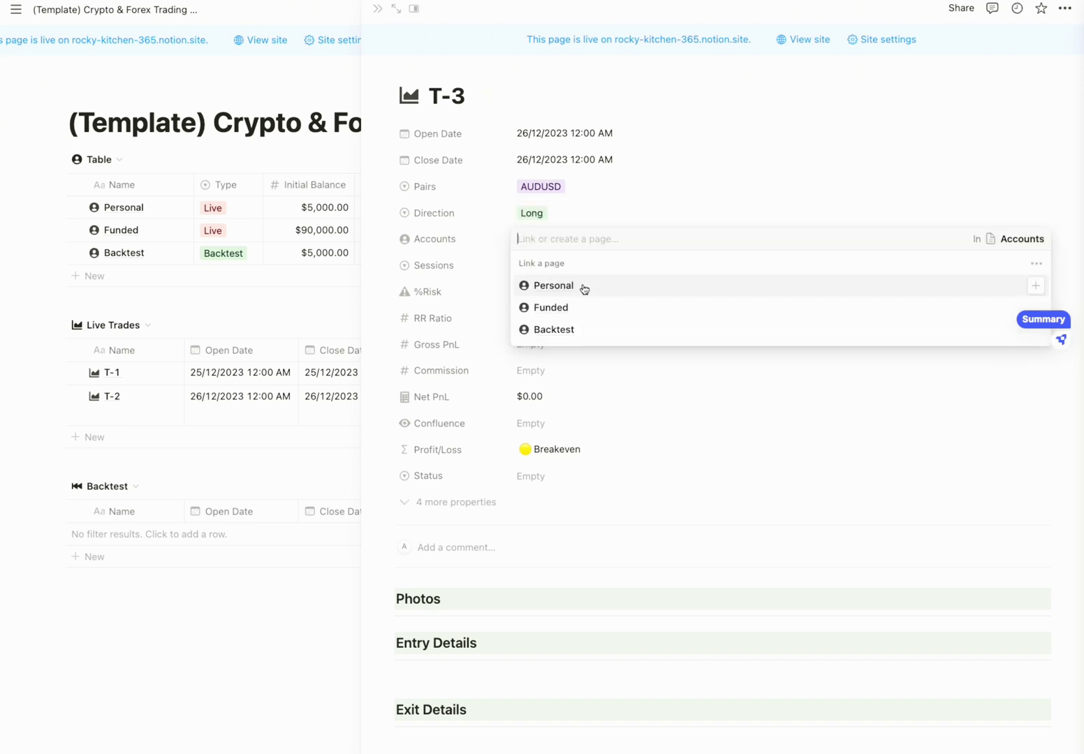
click(585, 287)
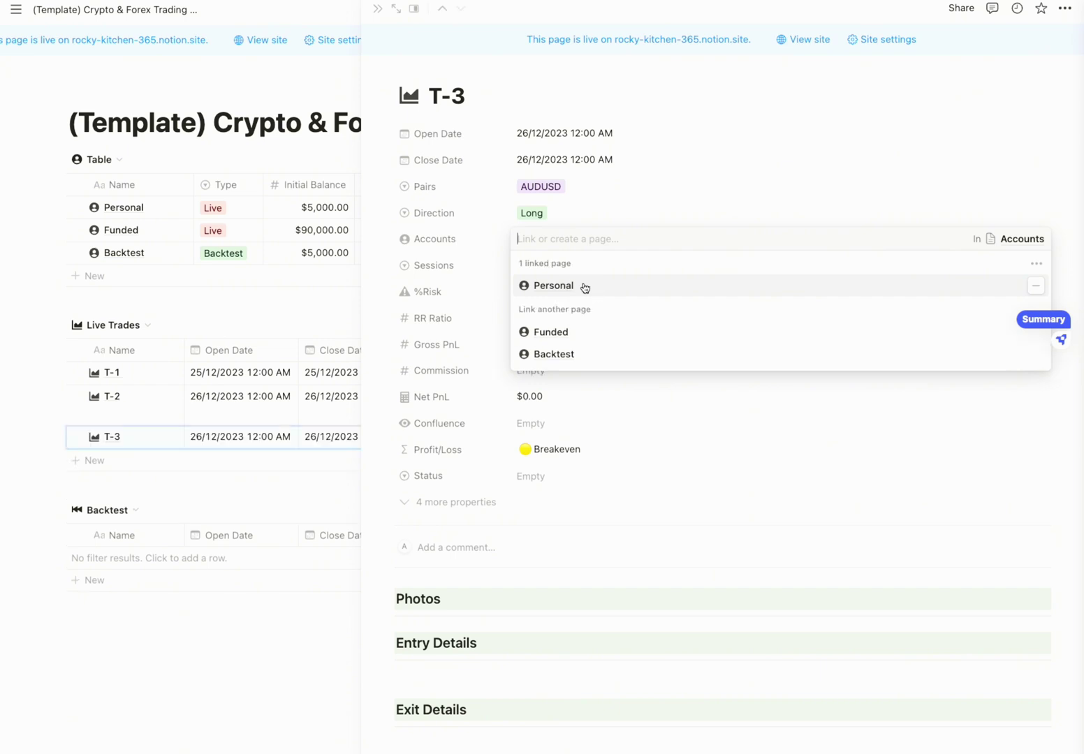
click(631, 220)
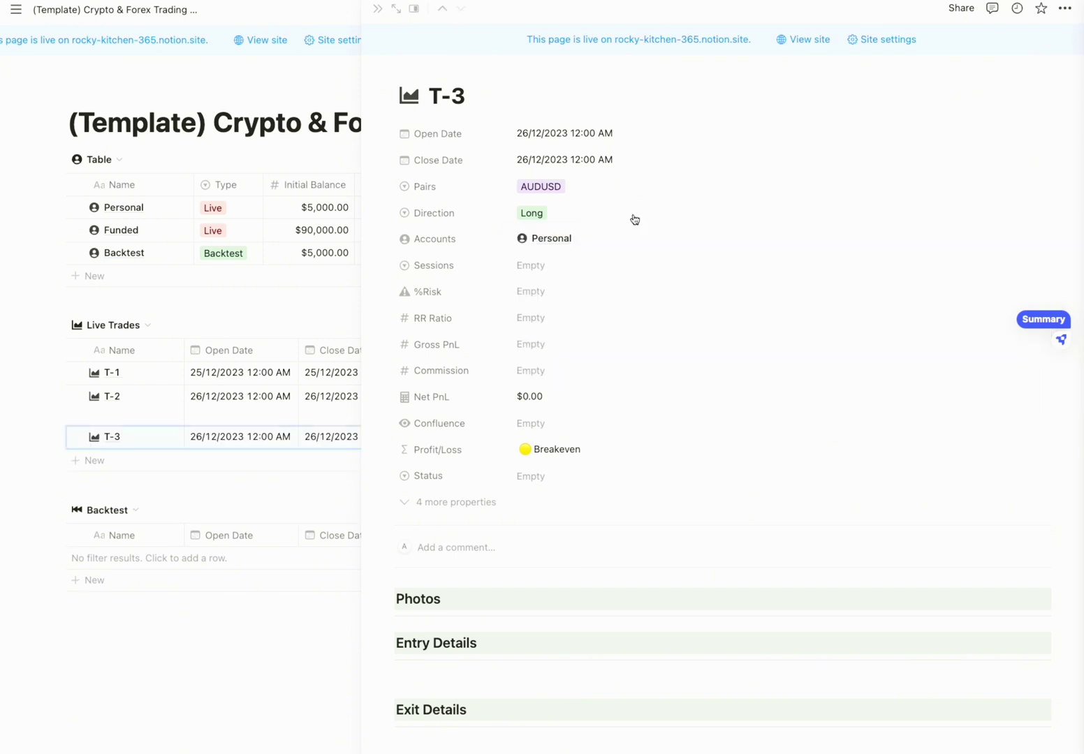
click(528, 273)
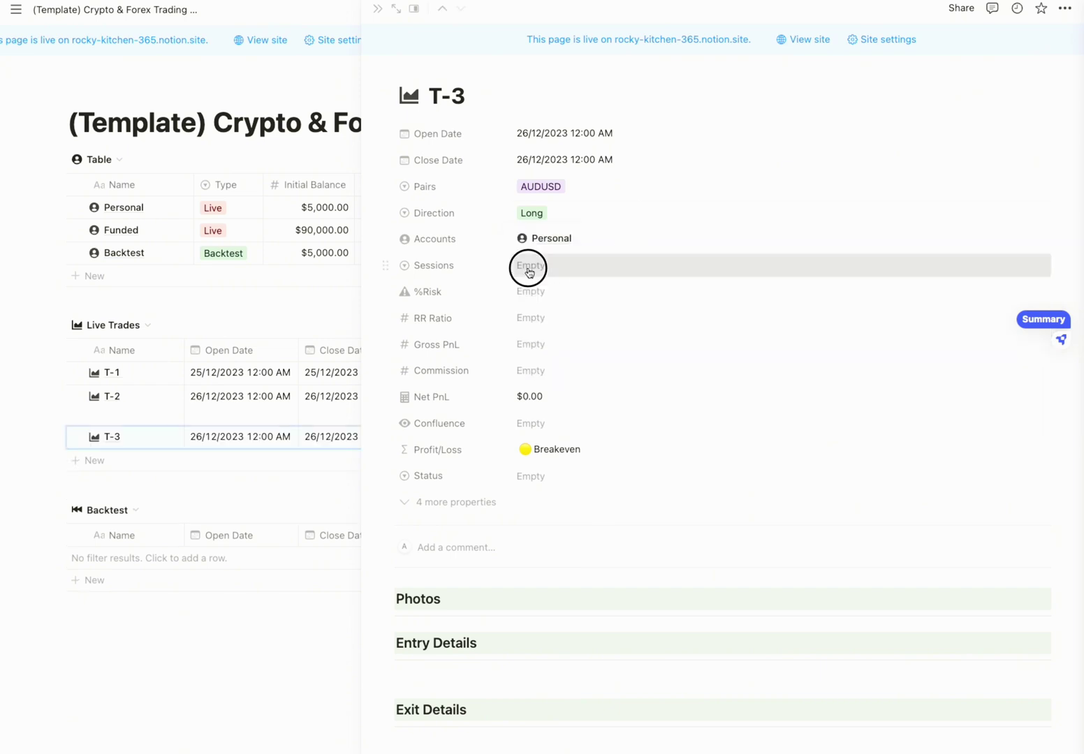
click(548, 310)
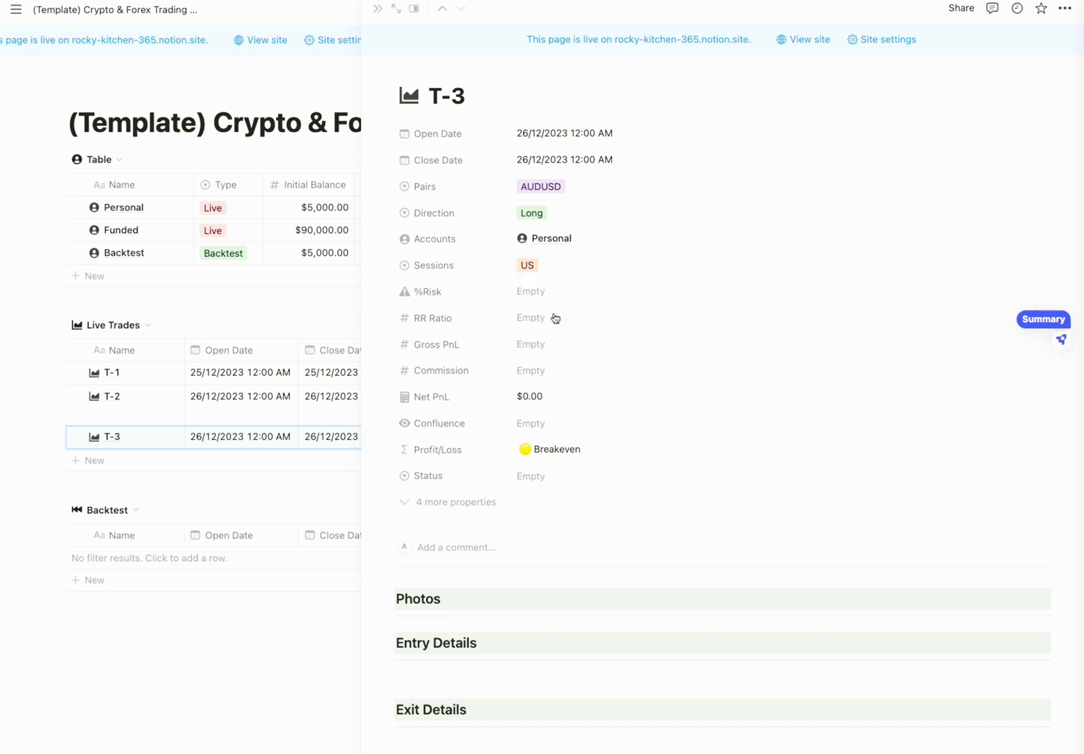
Set T-3's risk to 2% and its RR ratio to 5
click(537, 290)
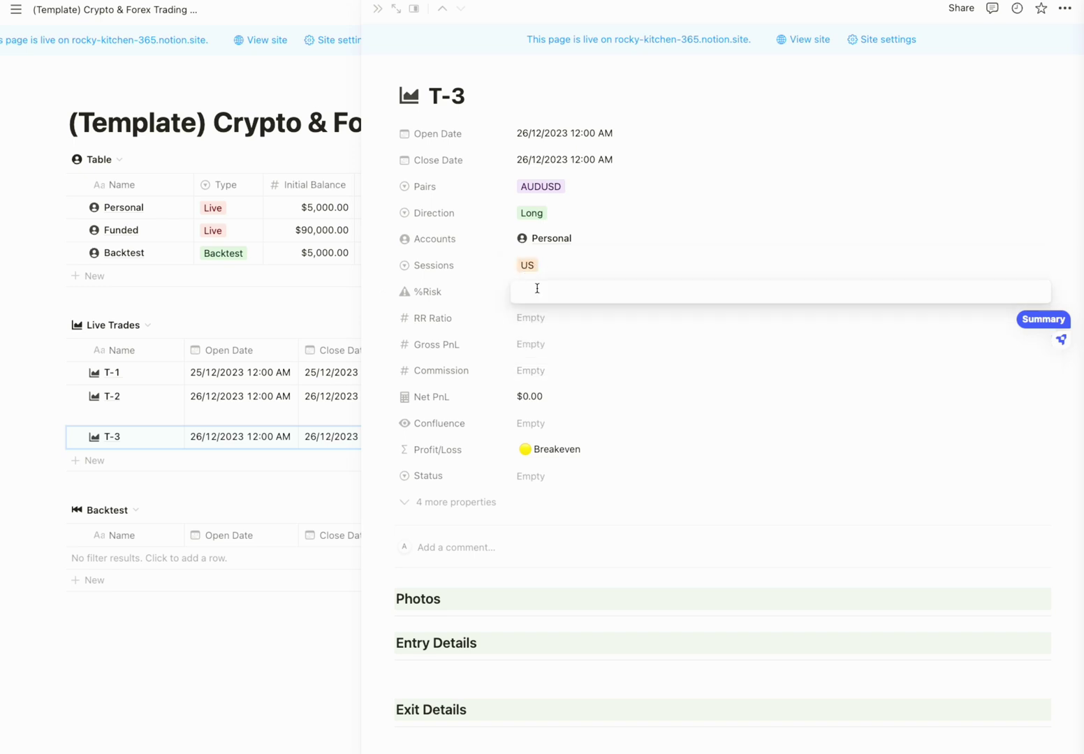
text(2)
key(Return)
click(545, 317)
text(5)
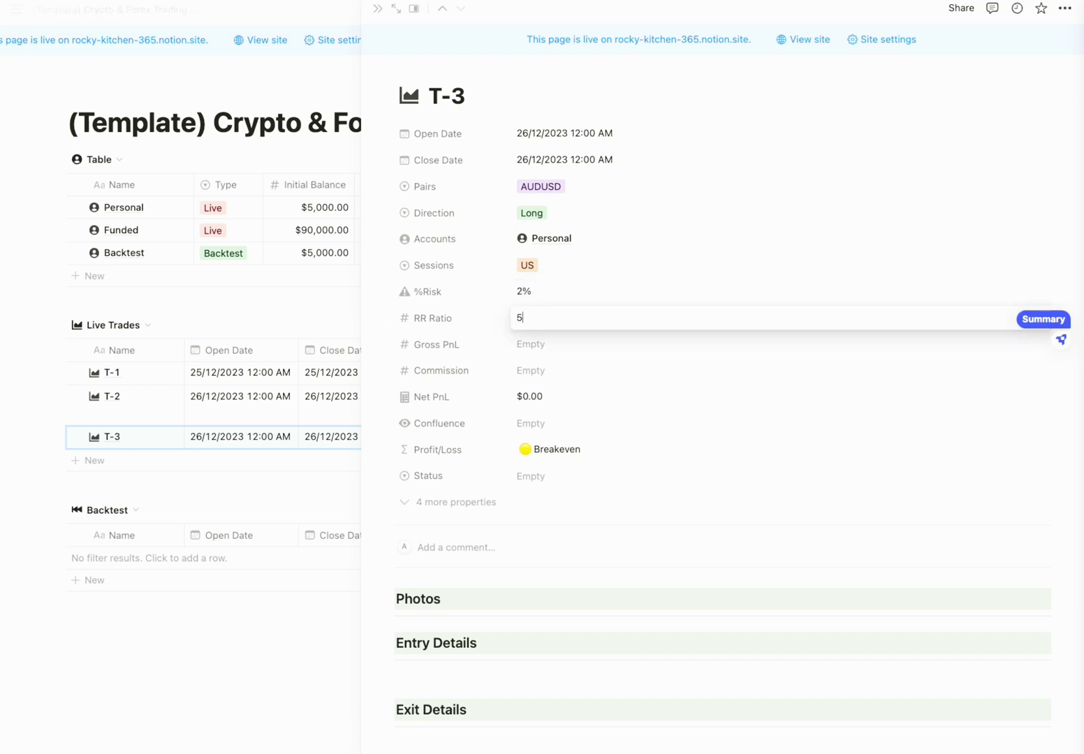
Set T-3's gross PnL to $330 and its commission to $3
click(540, 346)
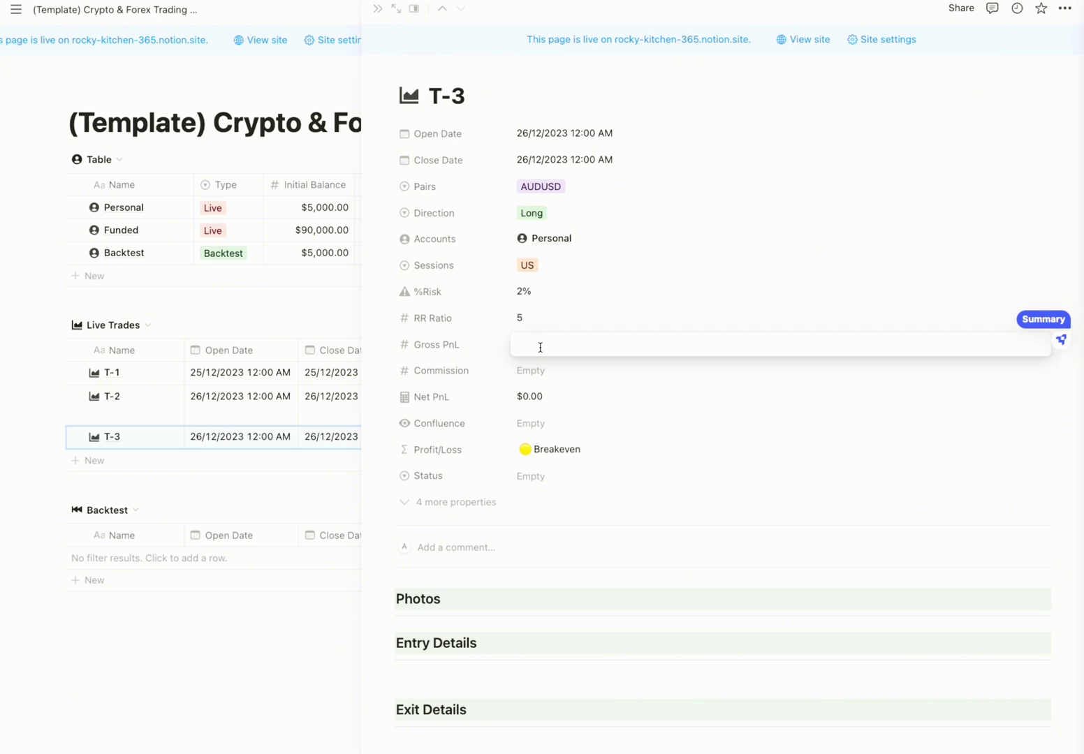
text(330)
click(549, 369)
click(549, 370)
text(3)
key(Return)
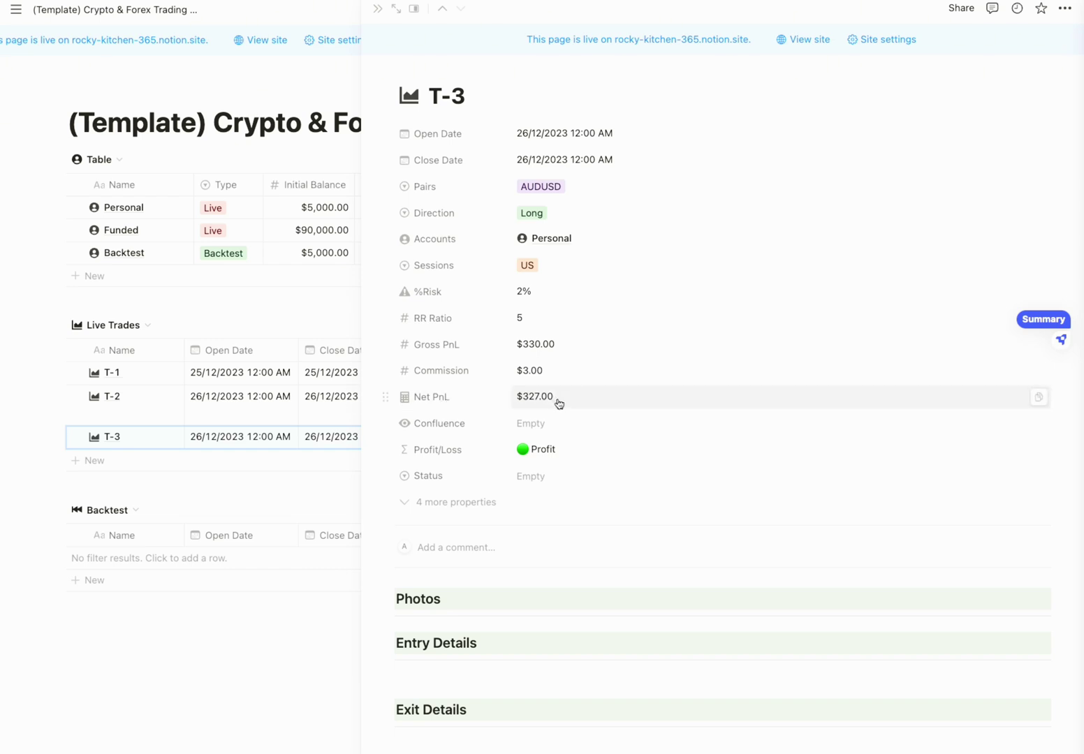
Tag T-3's confluence with Pin Bar and S/R only
click(542, 423)
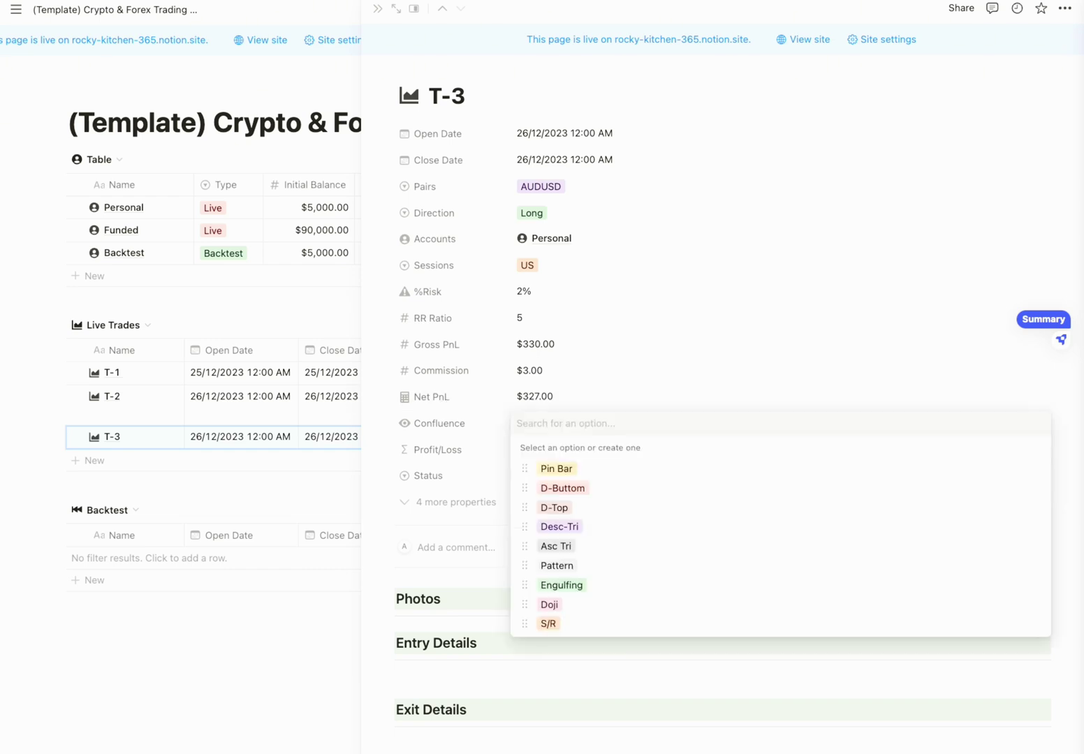
click(571, 470)
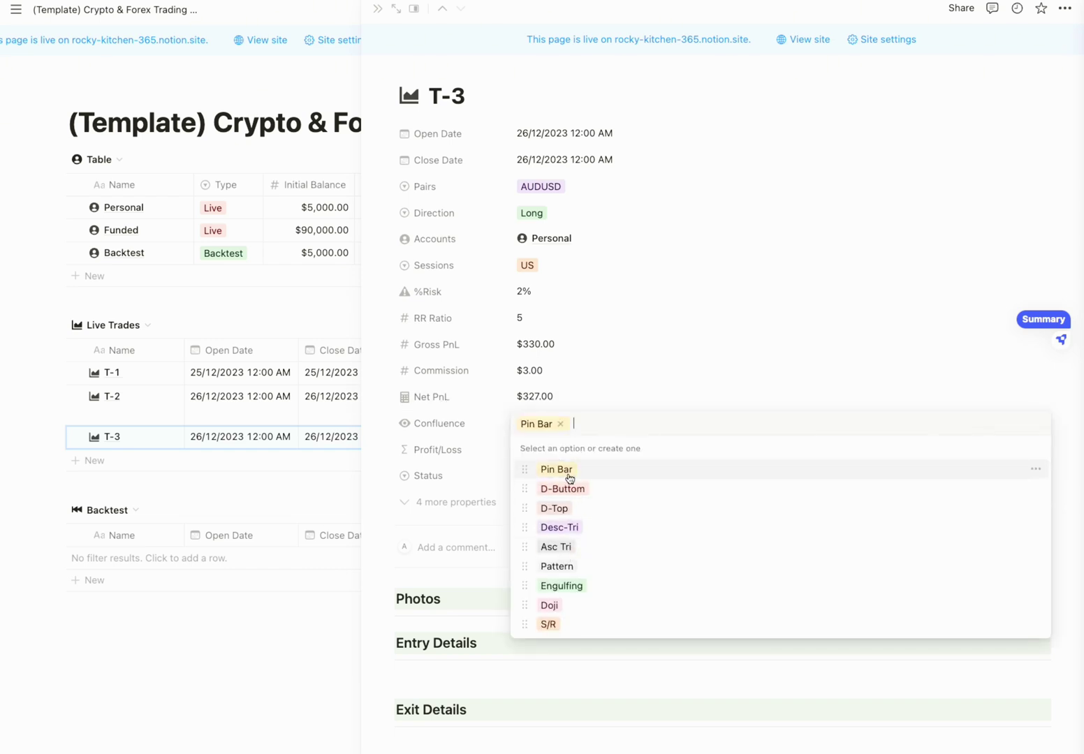
click(562, 586)
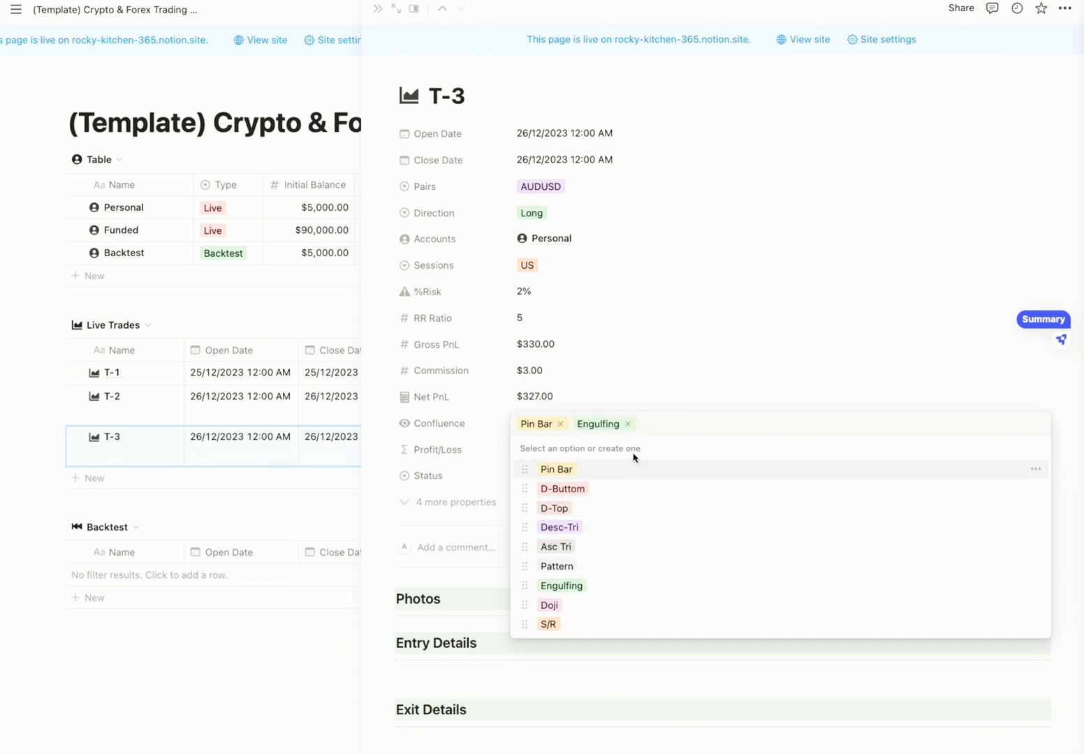
click(630, 424)
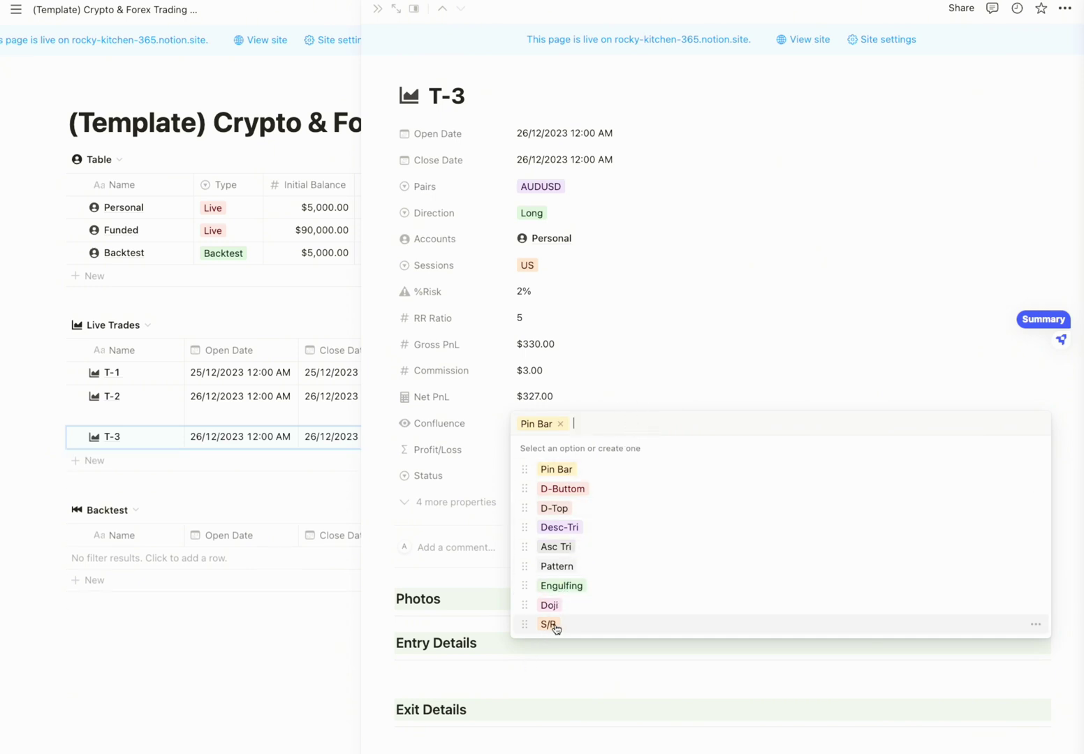
click(550, 625)
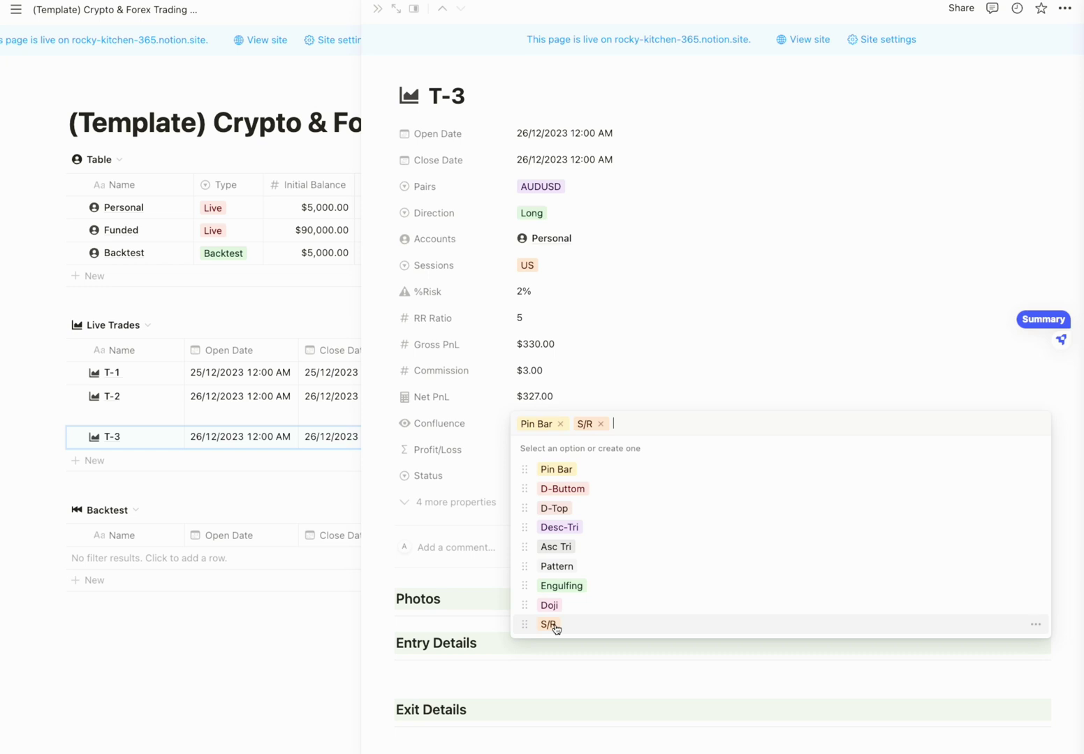
click(645, 407)
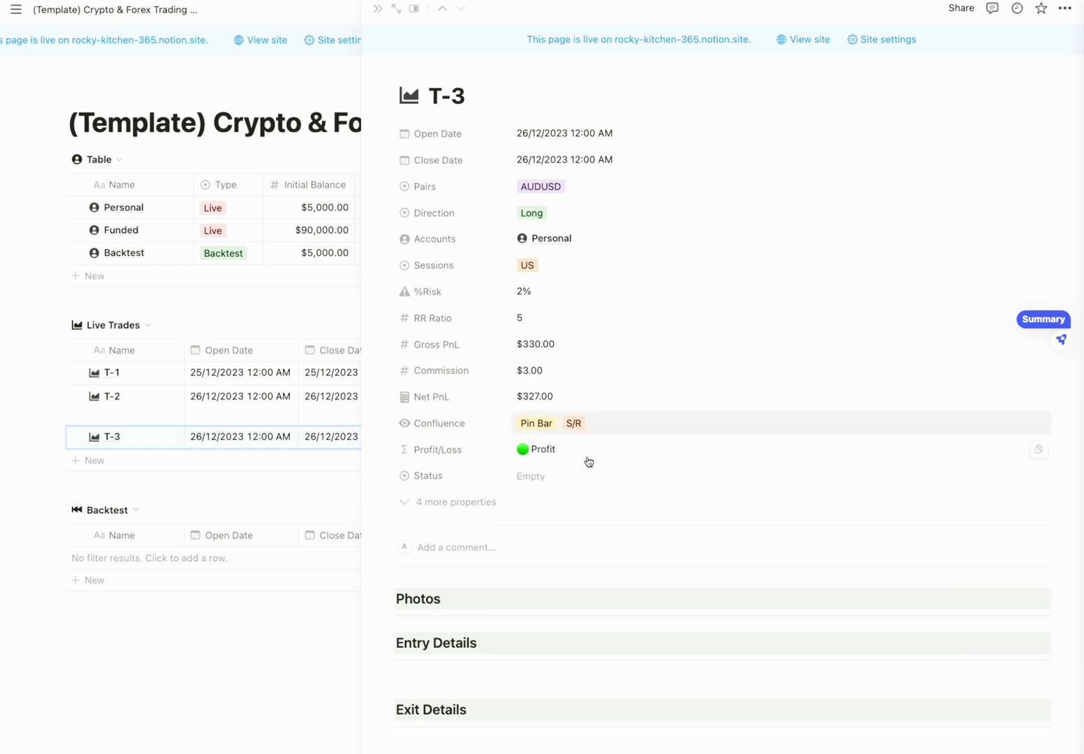
Set T-3's status to Closed Manually and return to the main journal page
click(538, 479)
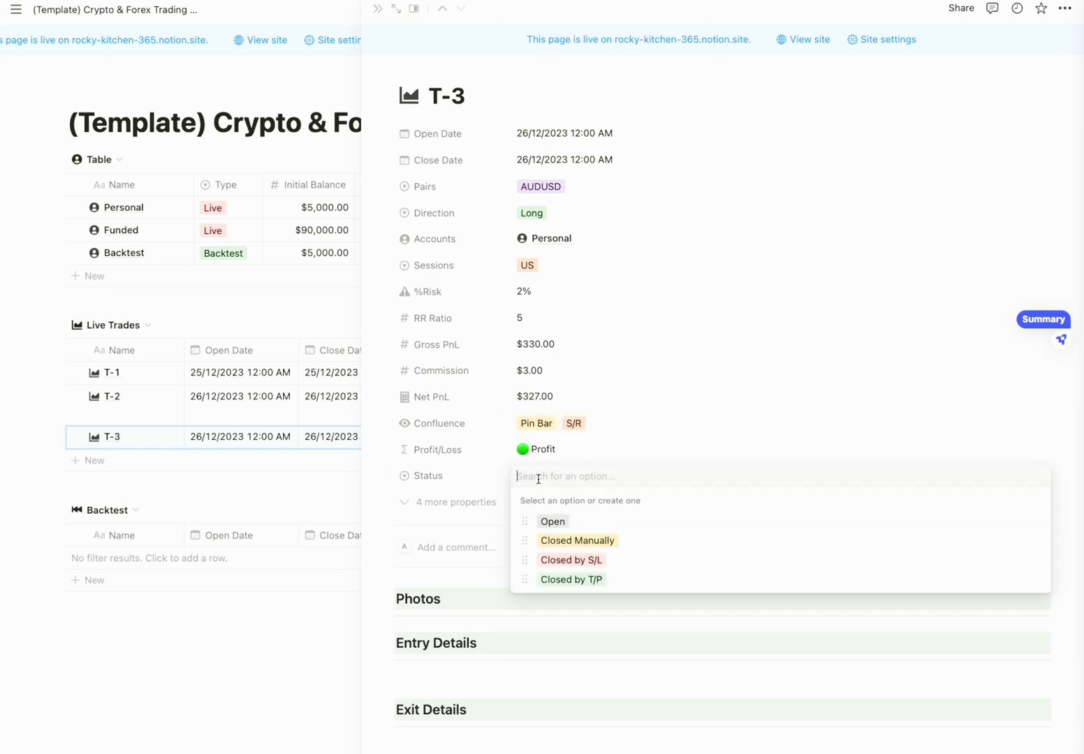
click(577, 541)
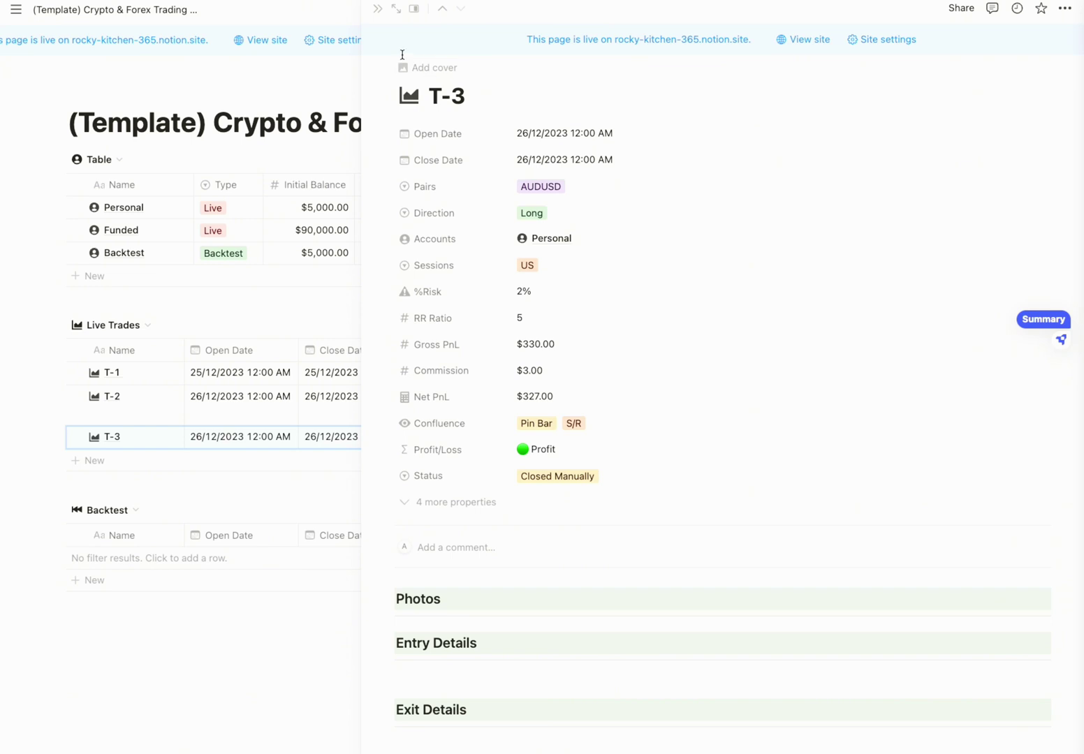
scroll(585, 622, down, 2)
scroll(582, 651, down, 3)
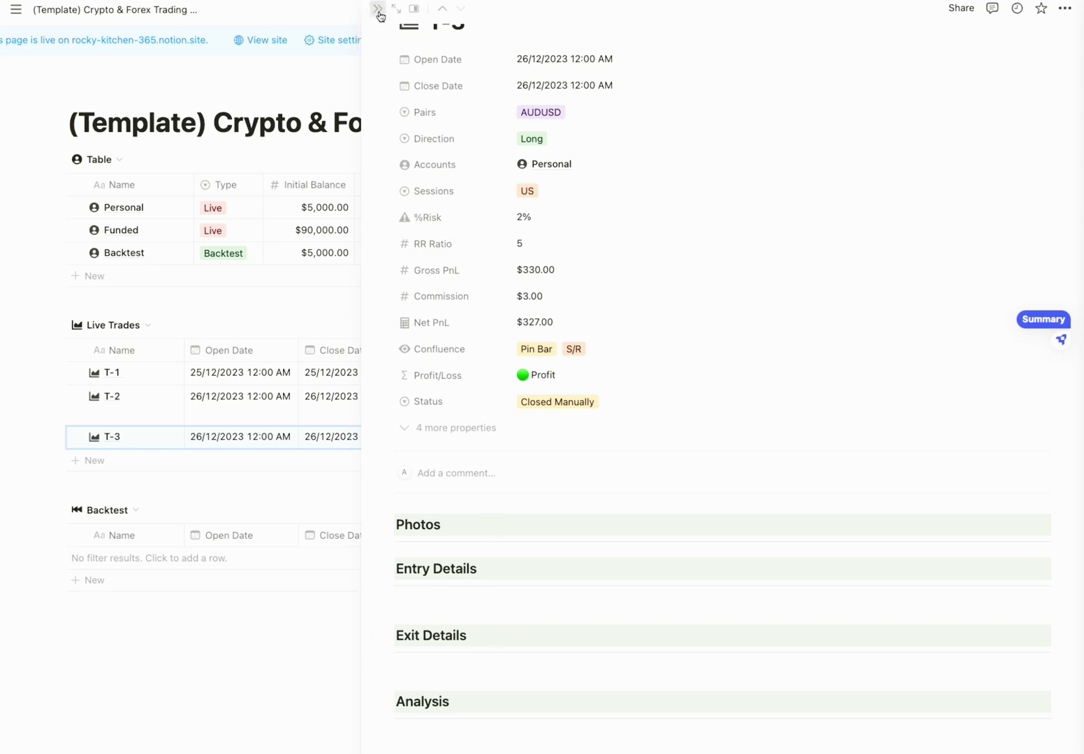
click(111, 438)
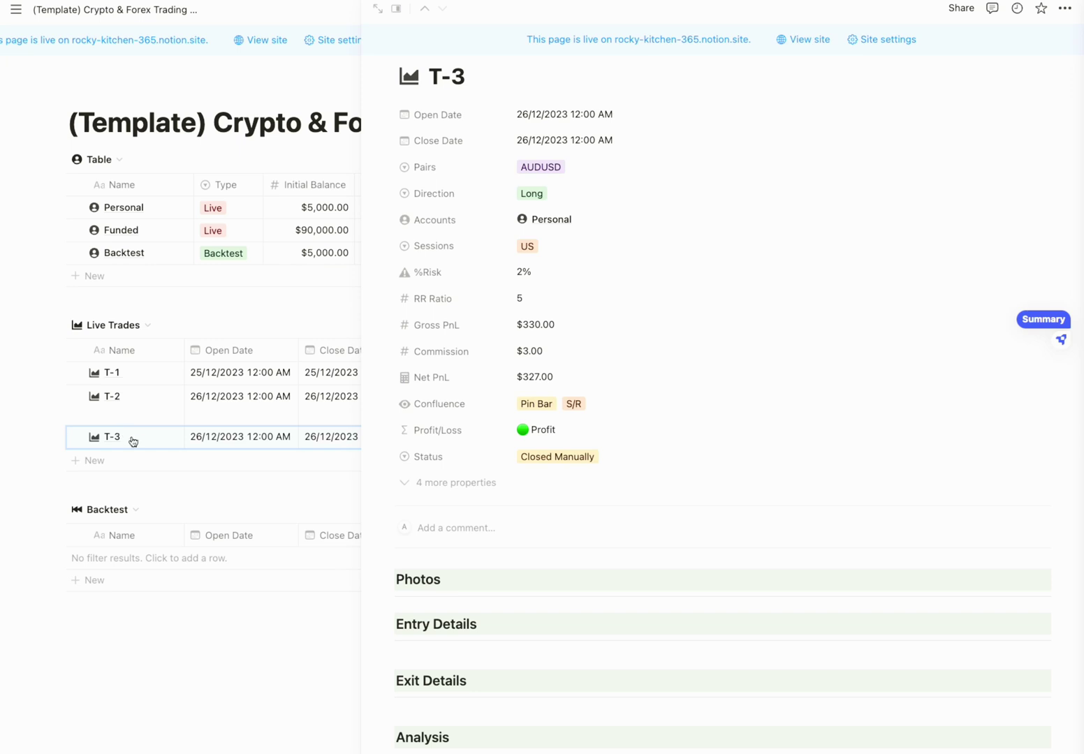
key(Escape)
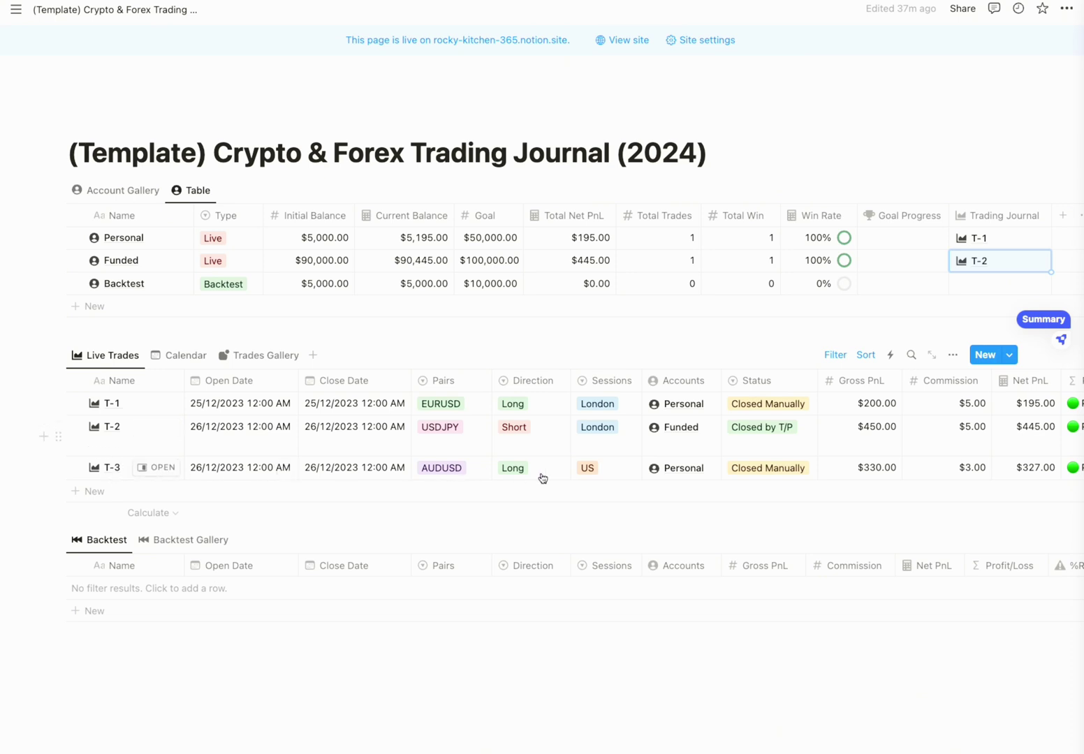
Link trade T-3 to the Personal account through its Trading Journal relation
scroll(684, 474, right, 5)
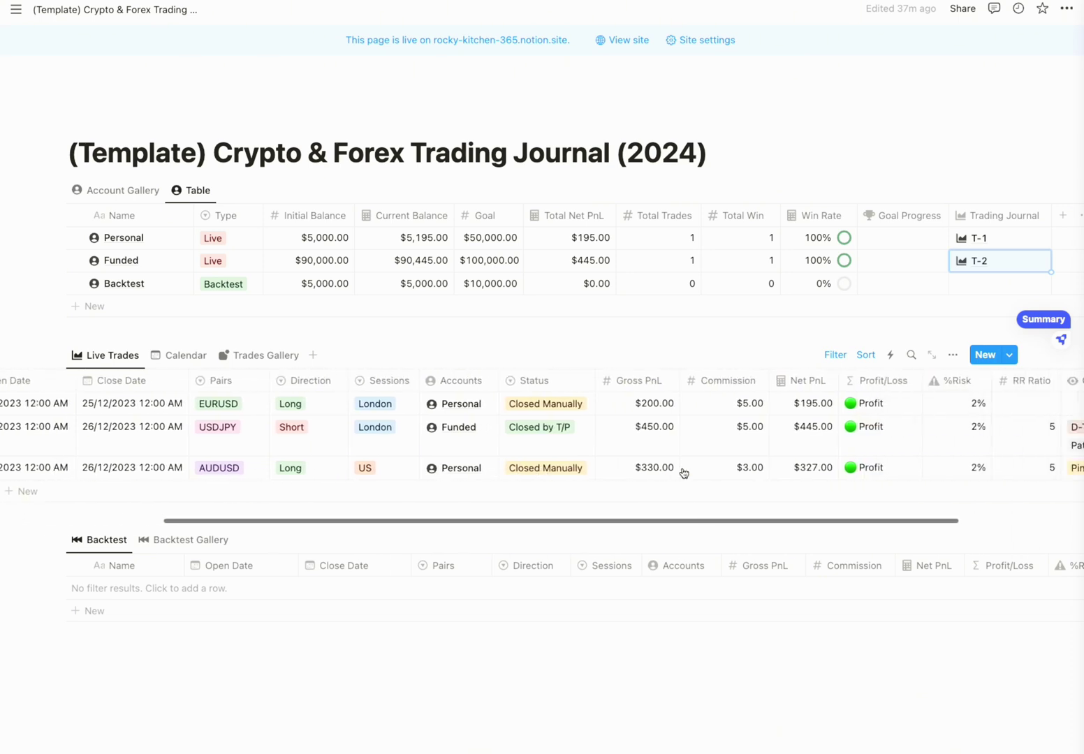
scroll(684, 474, right, 1)
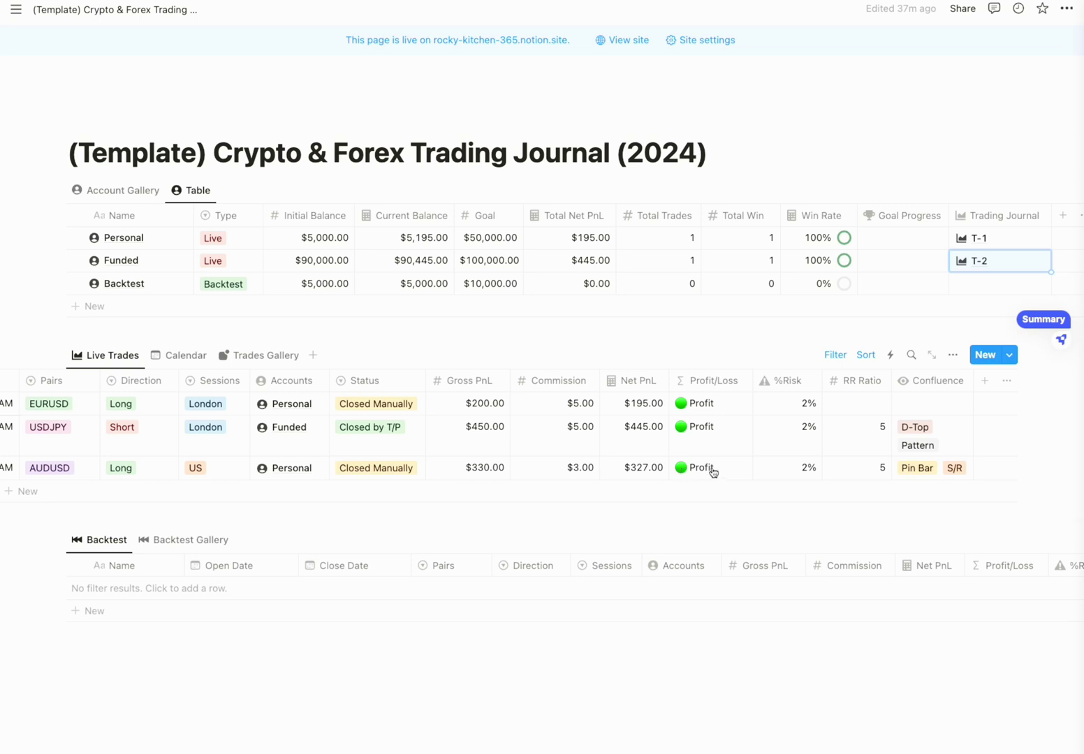
scroll(655, 475, left, 5)
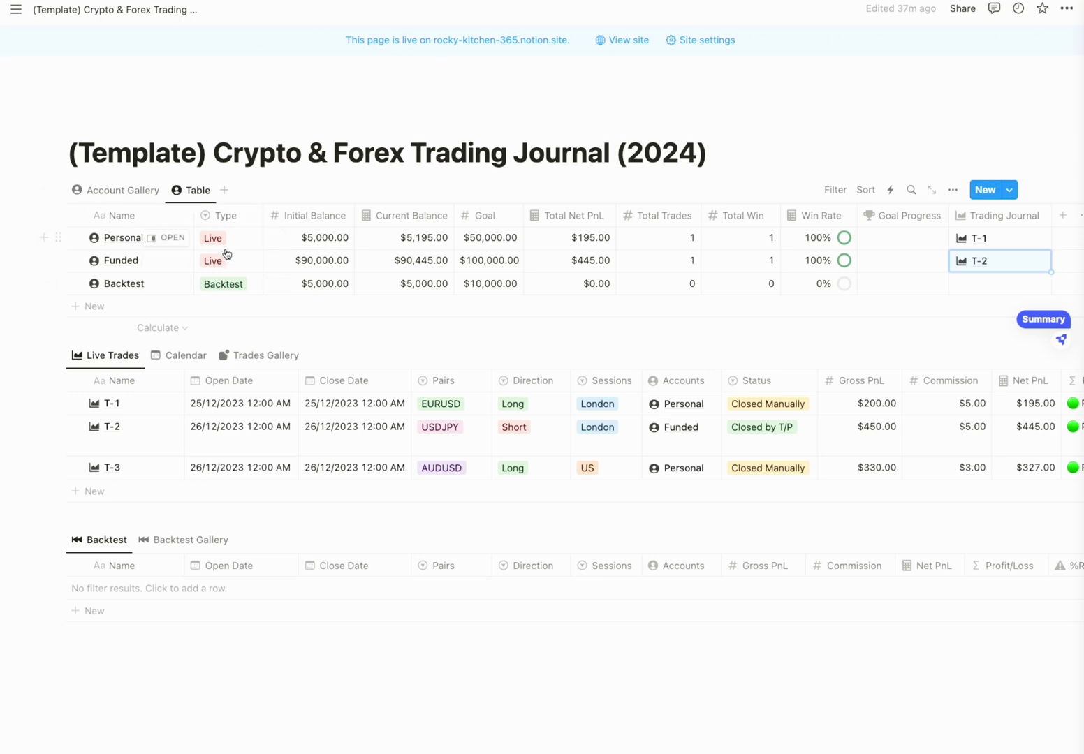
click(1014, 238)
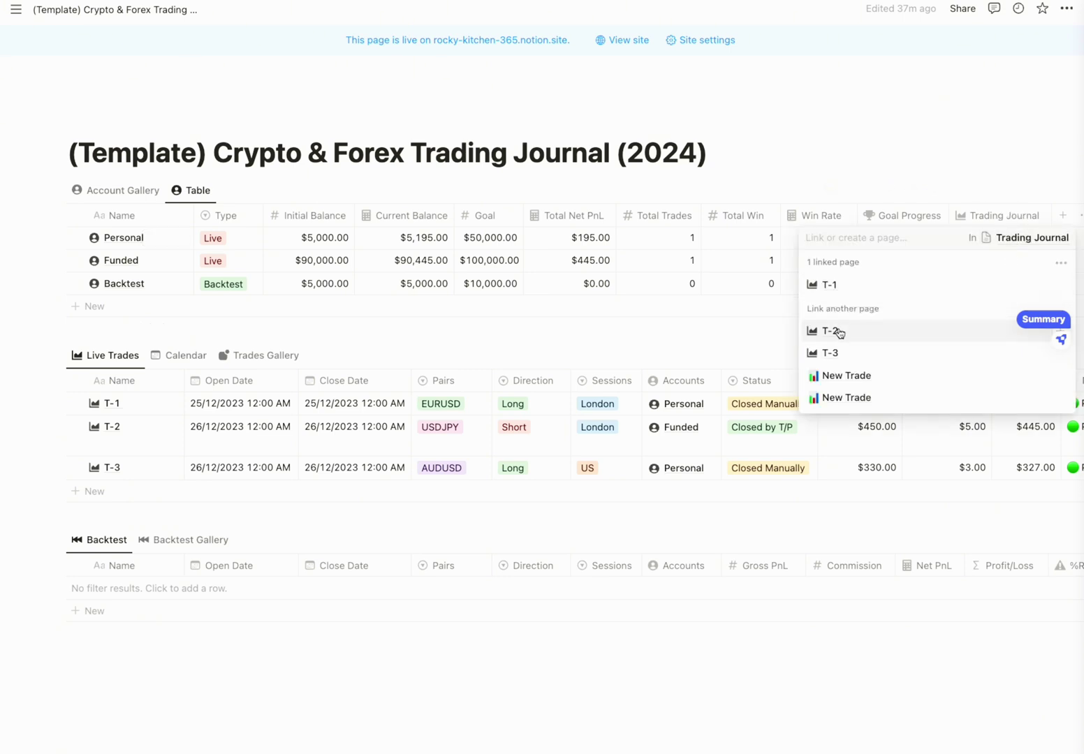
click(856, 354)
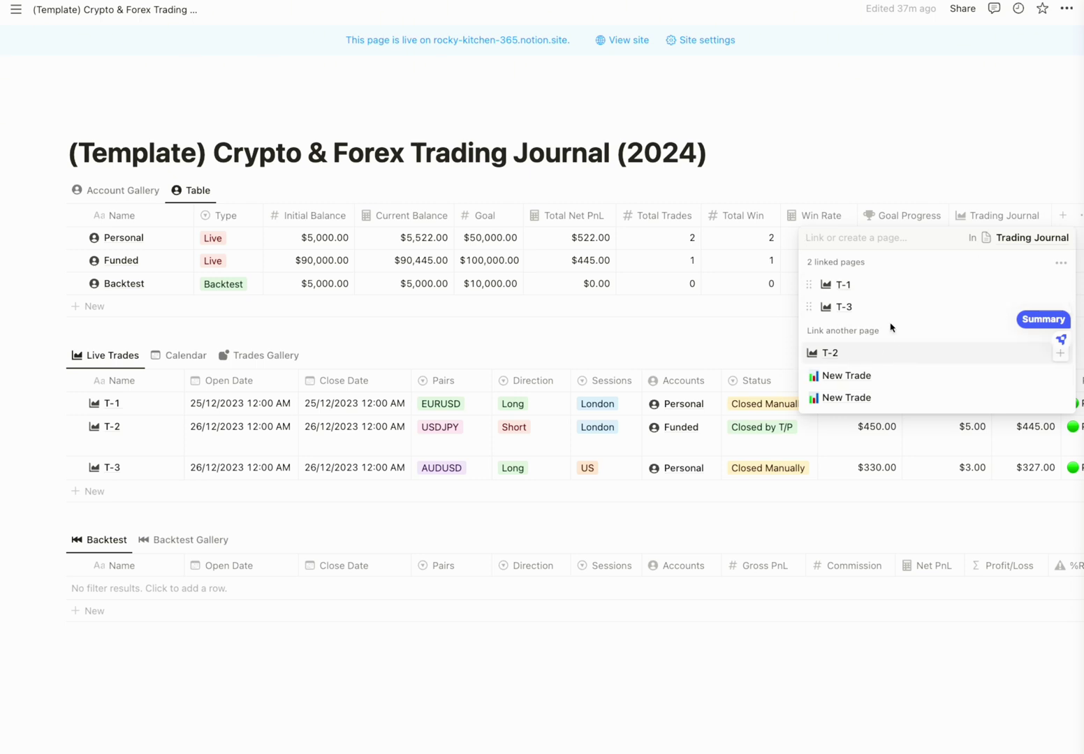
click(770, 341)
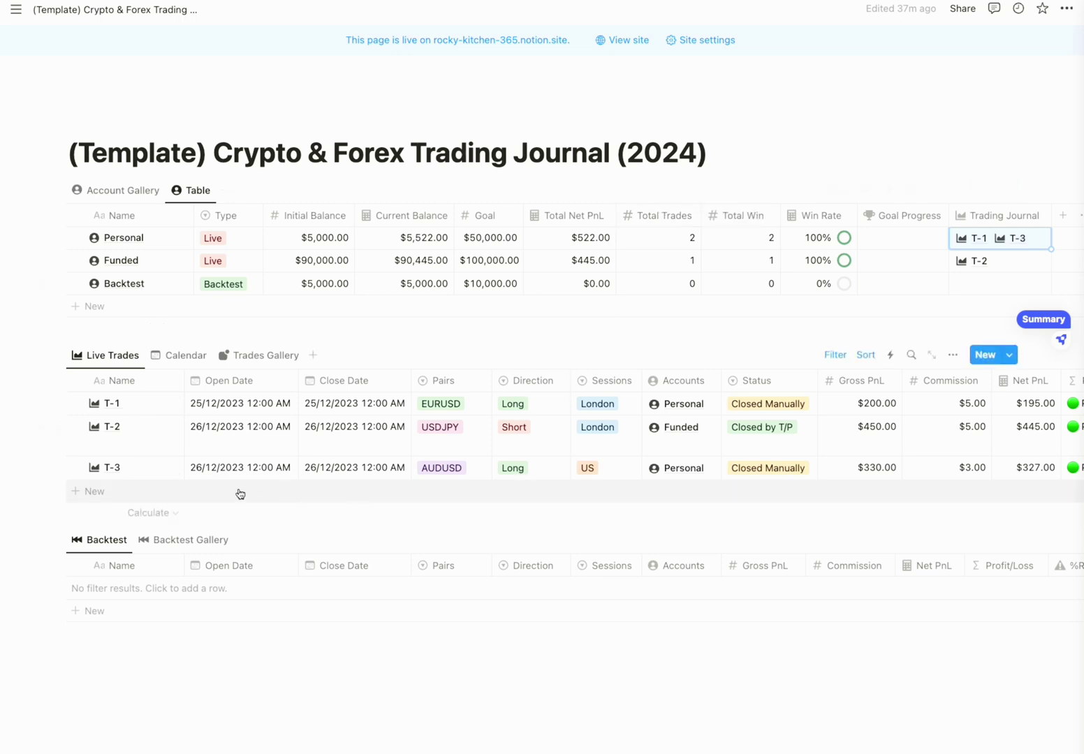
Examine the live trades in the gallery and the December 2023 calendar, and return to the Live Trades table
click(250, 358)
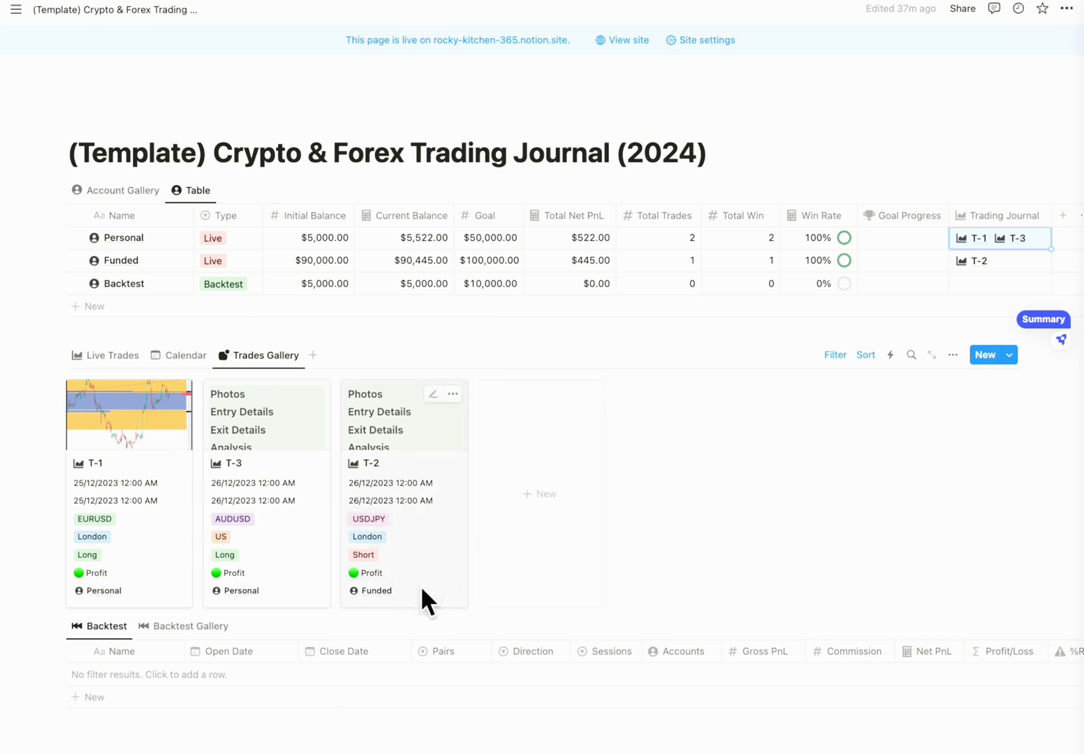
click(183, 355)
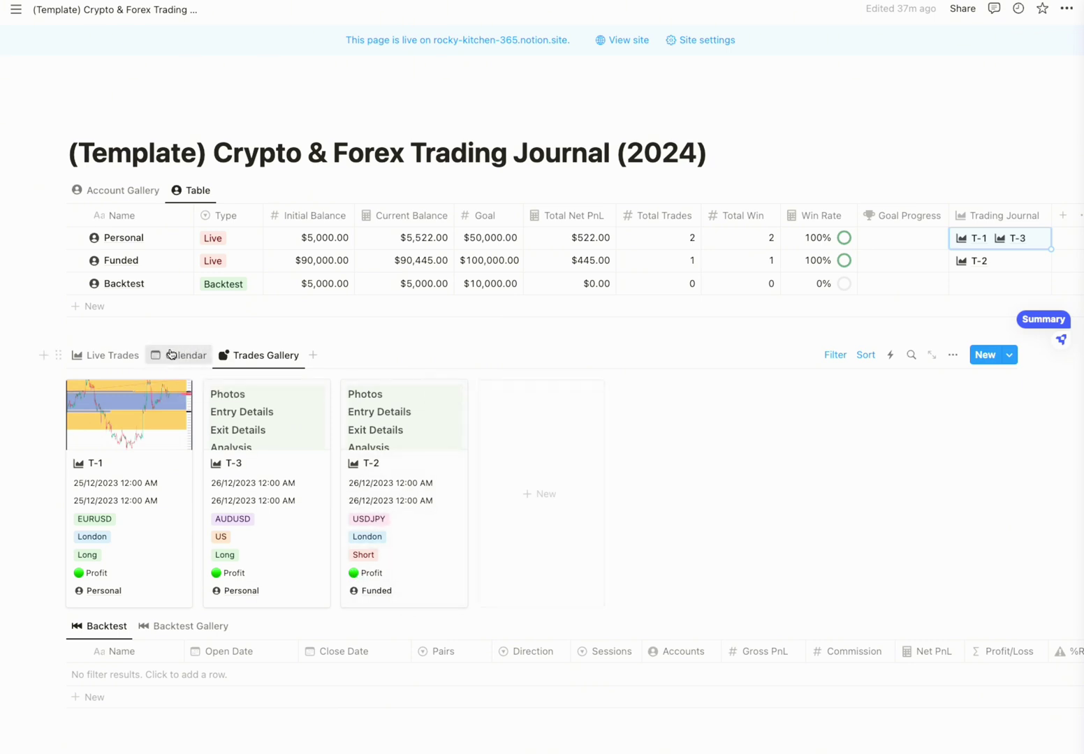
scroll(405, 599, down, 5)
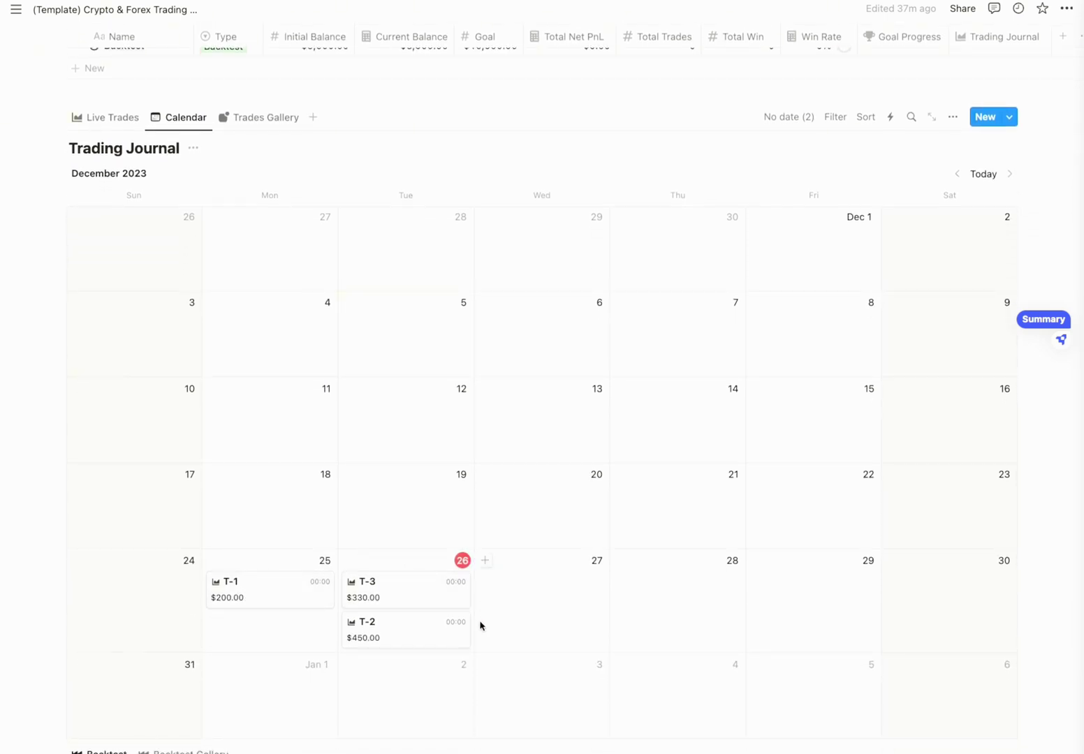
scroll(535, 396, down, 2)
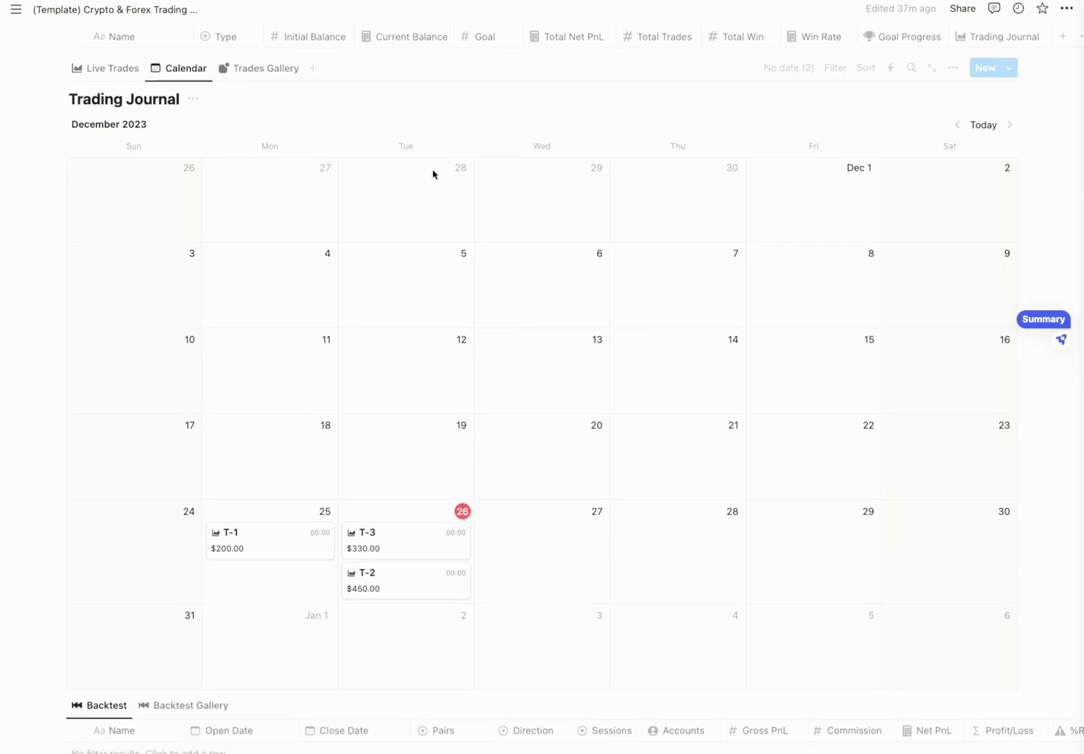
scroll(435, 275, up, 1)
scroll(435, 274, down, 1)
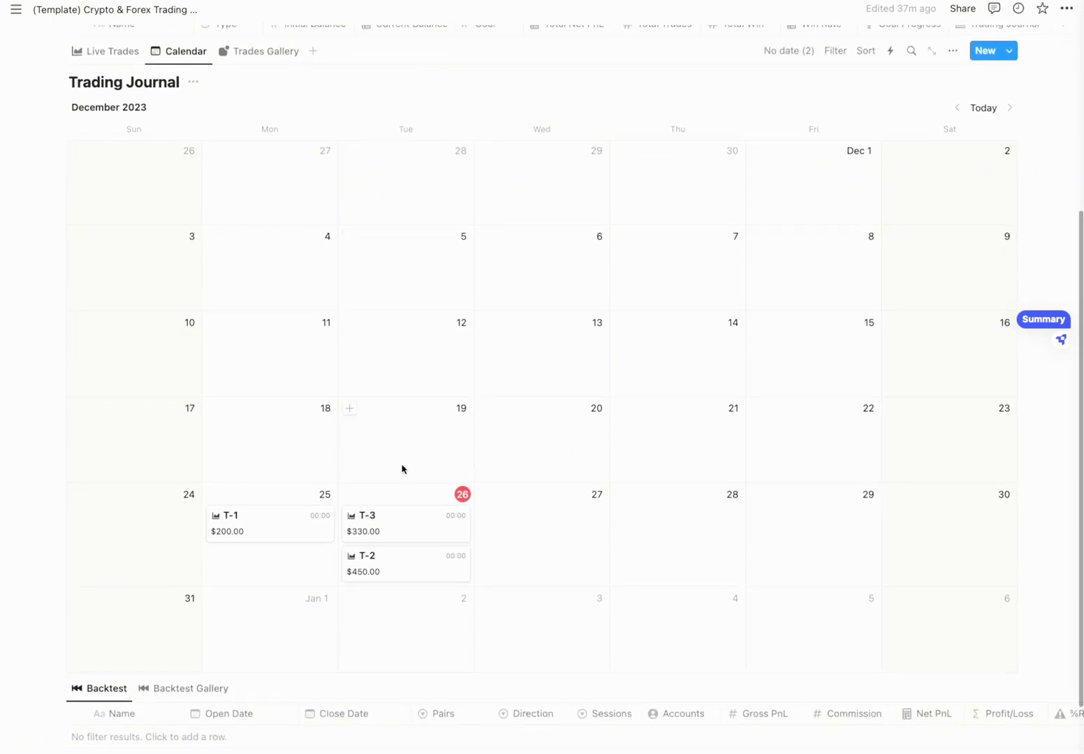
scroll(401, 470, up, 3)
click(112, 147)
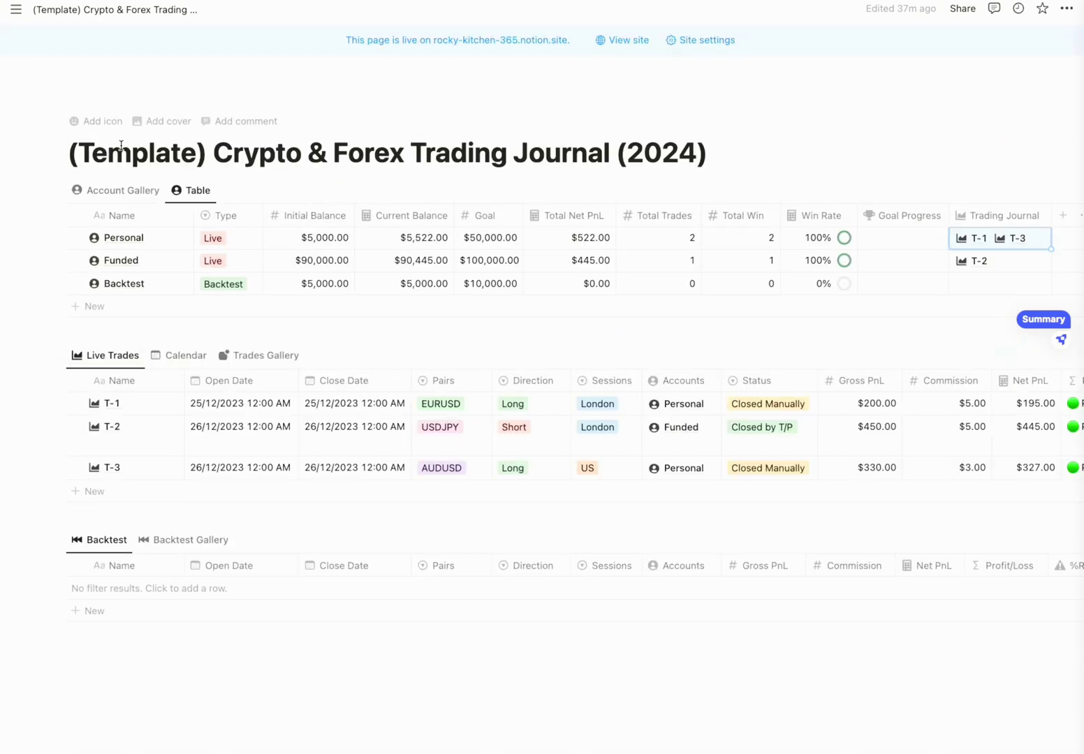
Review all Live Trades columns and compare the accounts in the table and Account Gallery views, ending on the gallery
scroll(625, 487, right, 4)
scroll(626, 487, right, 8)
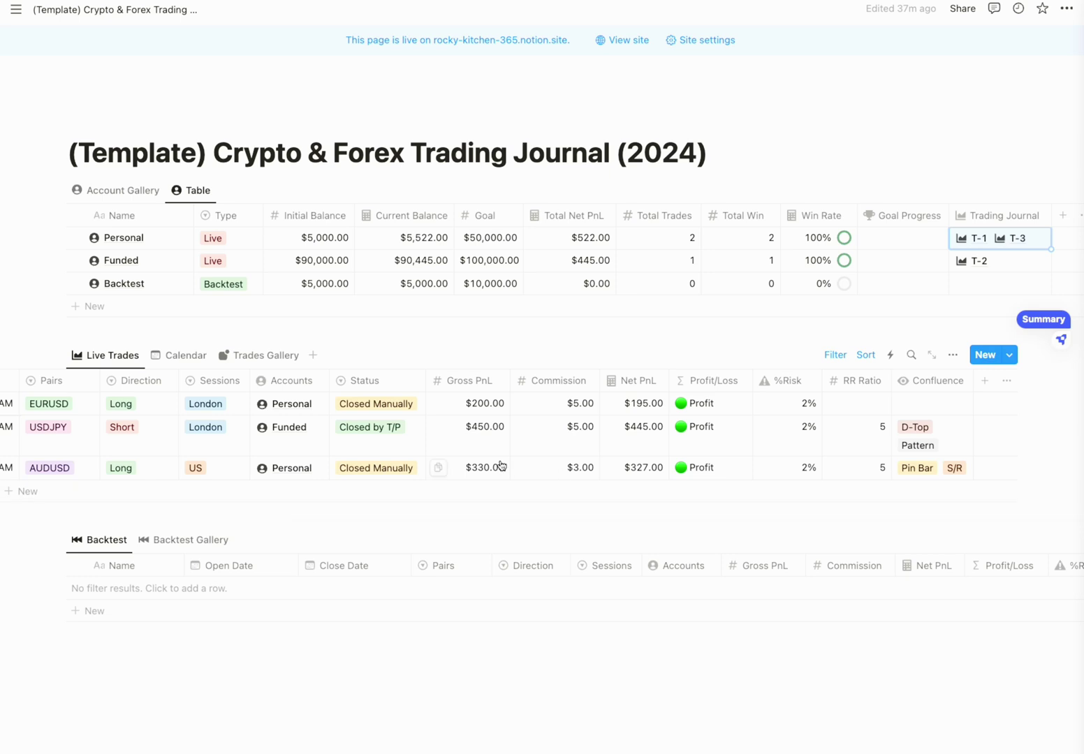
scroll(501, 466, left, 4)
scroll(500, 466, left, 6)
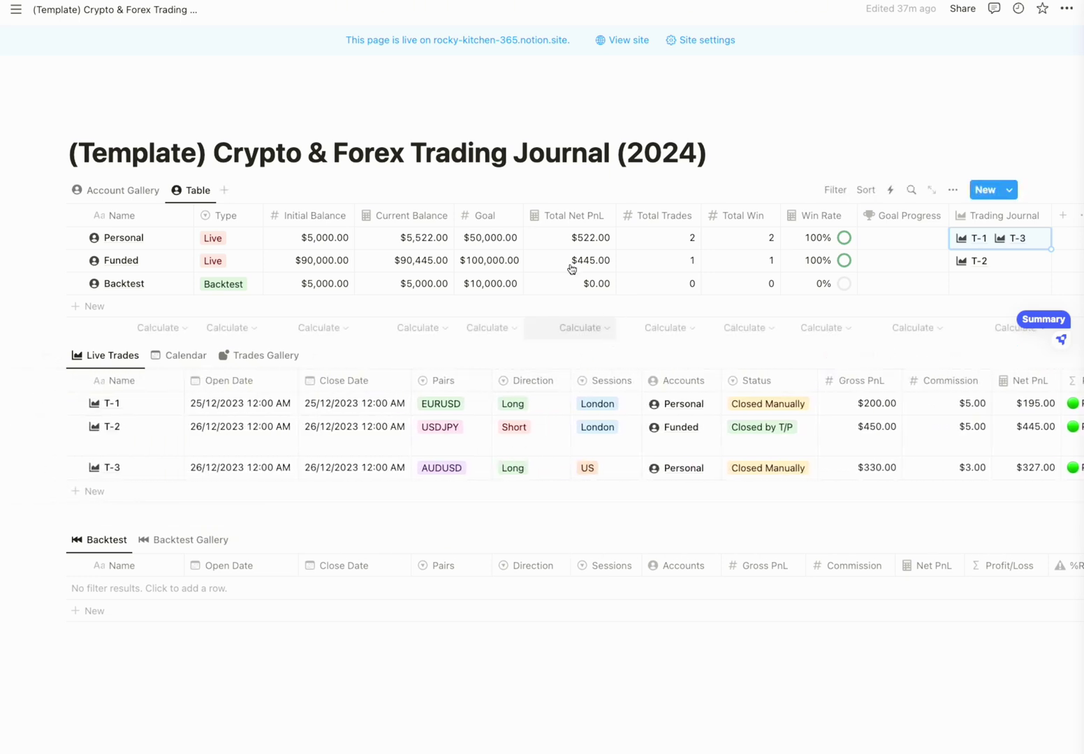
click(104, 192)
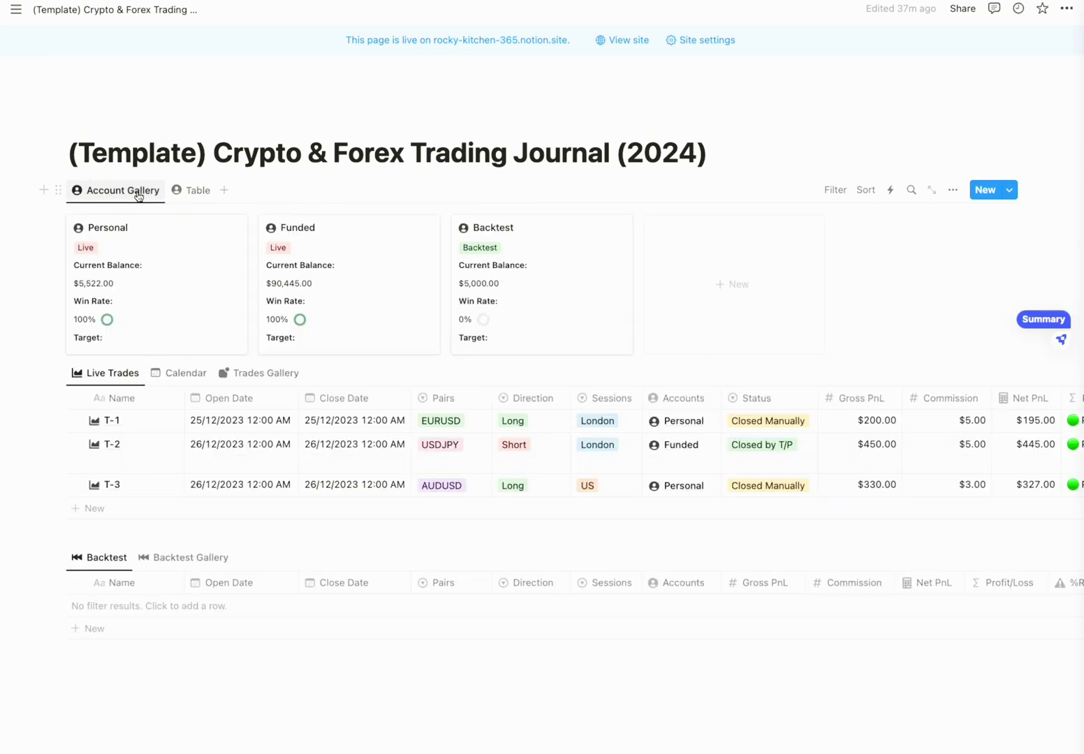
click(196, 195)
click(133, 192)
click(190, 196)
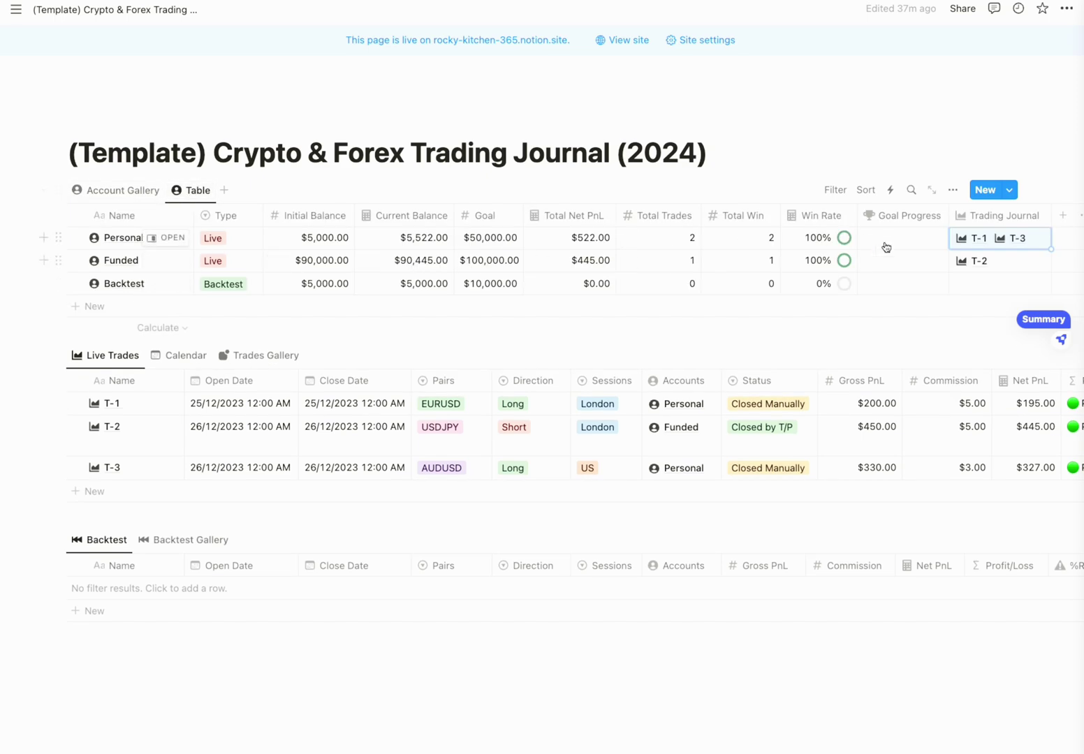
click(99, 190)
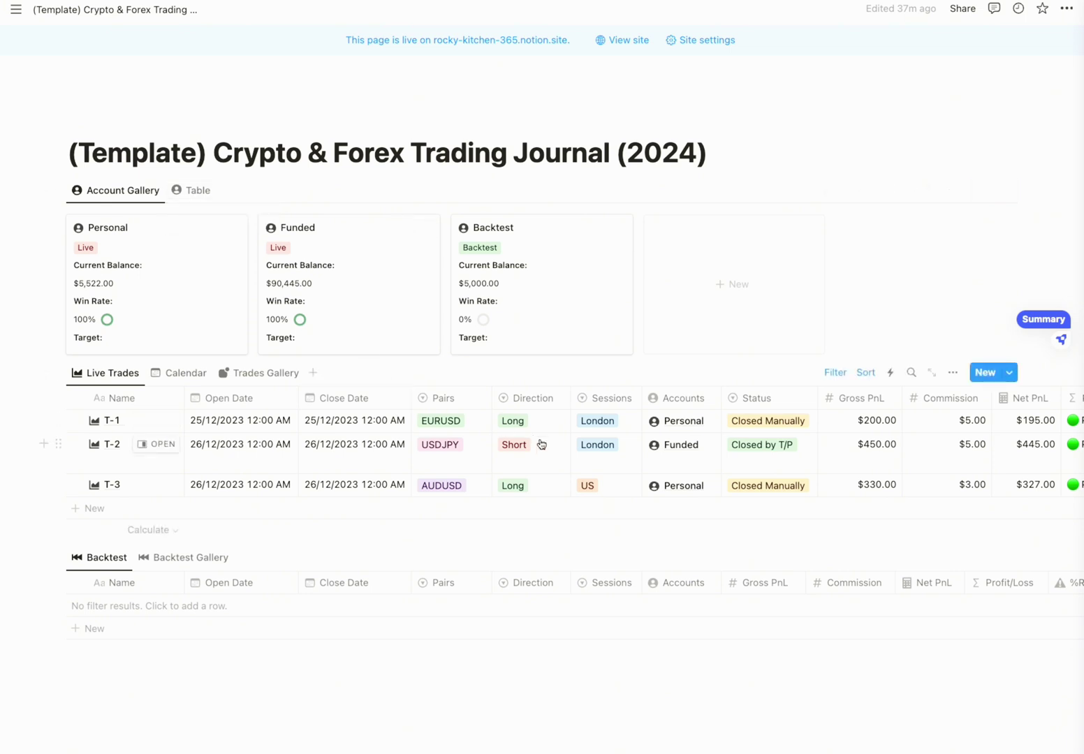
Add a property named Open Price to the Live Trades table and set its type to Number
scroll(542, 444, right, 6)
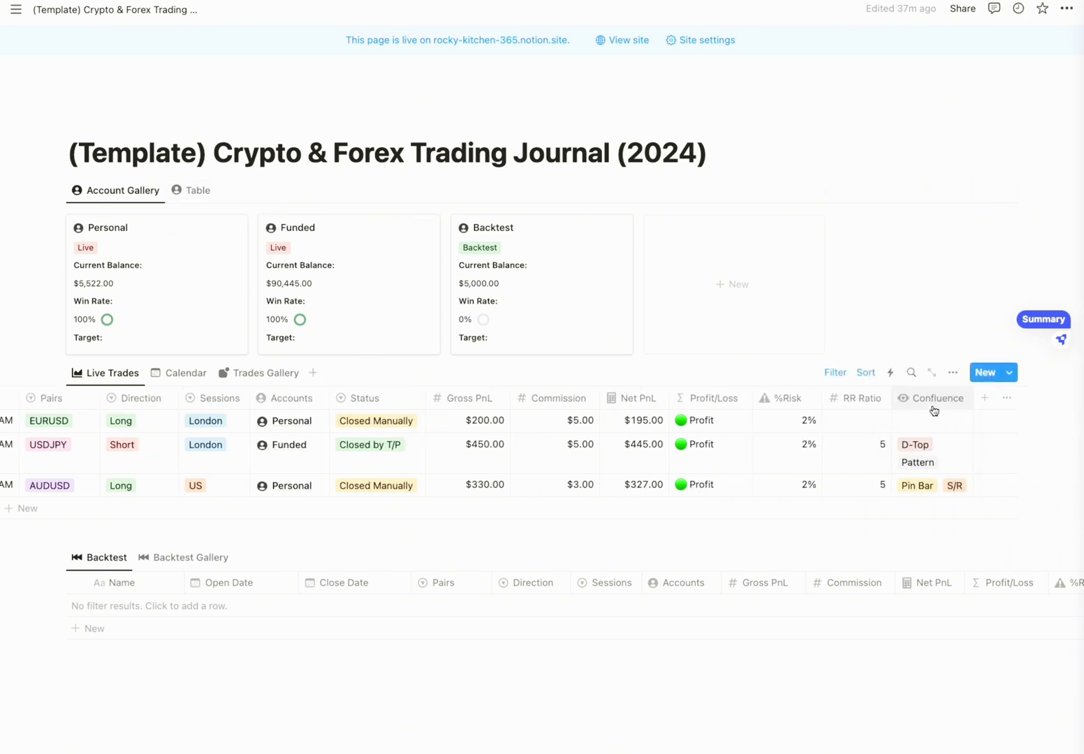
click(984, 402)
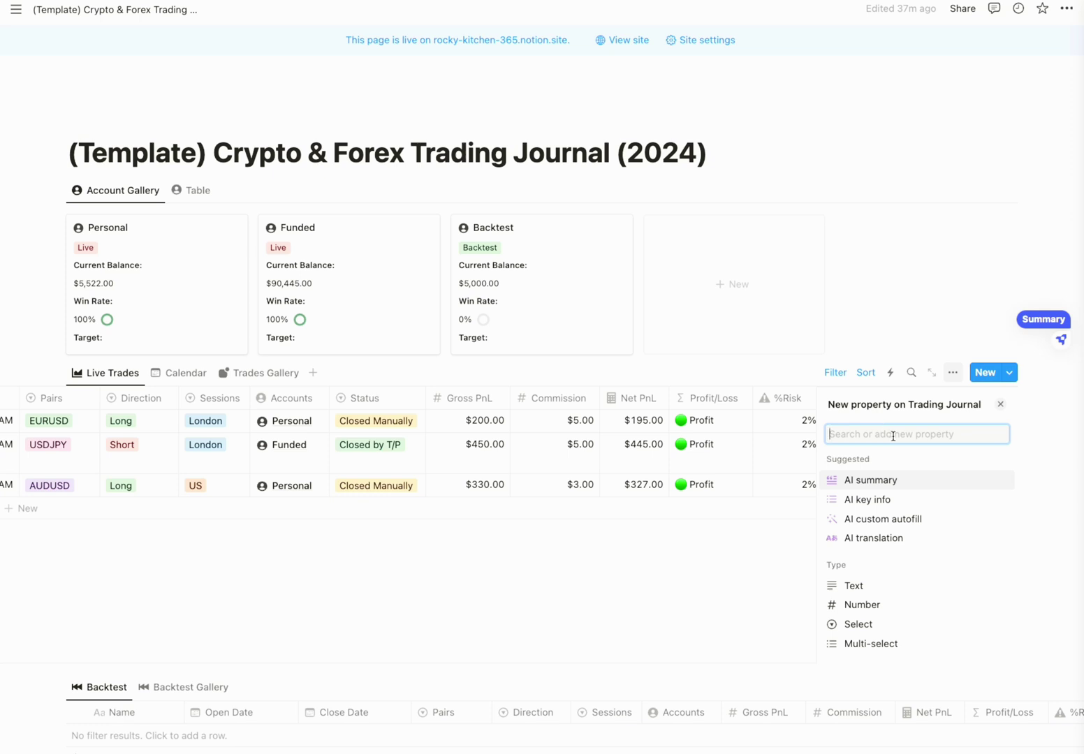
click(1000, 404)
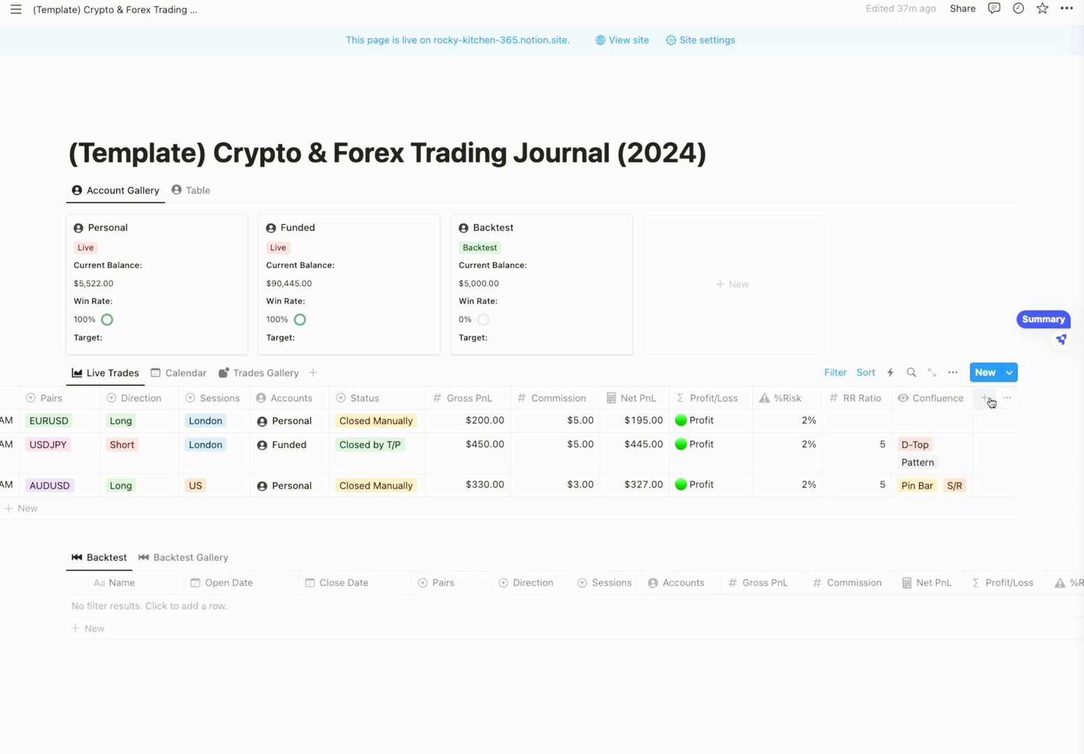
click(986, 399)
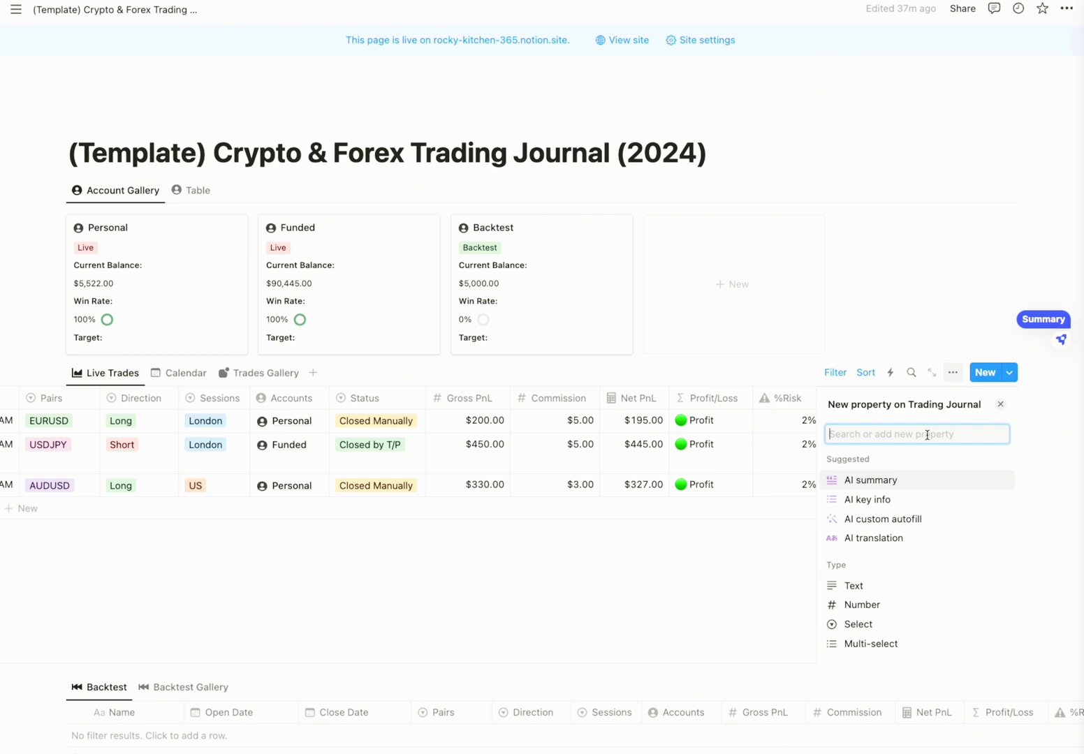
text(Open)
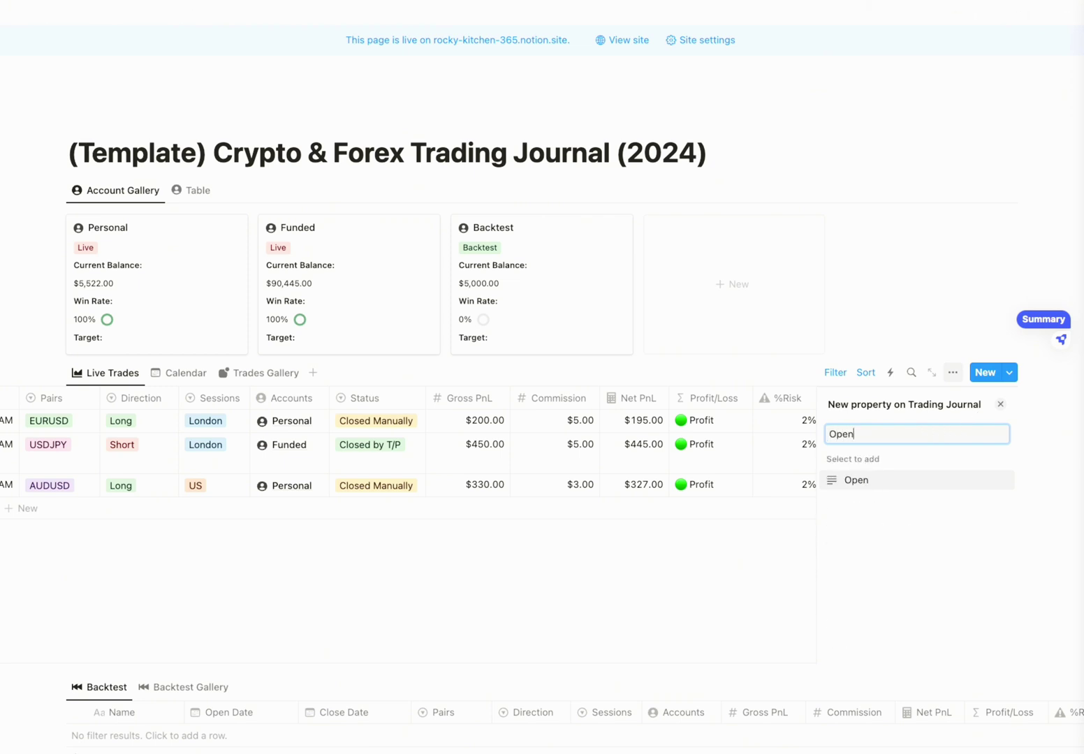
text( Price)
click(909, 482)
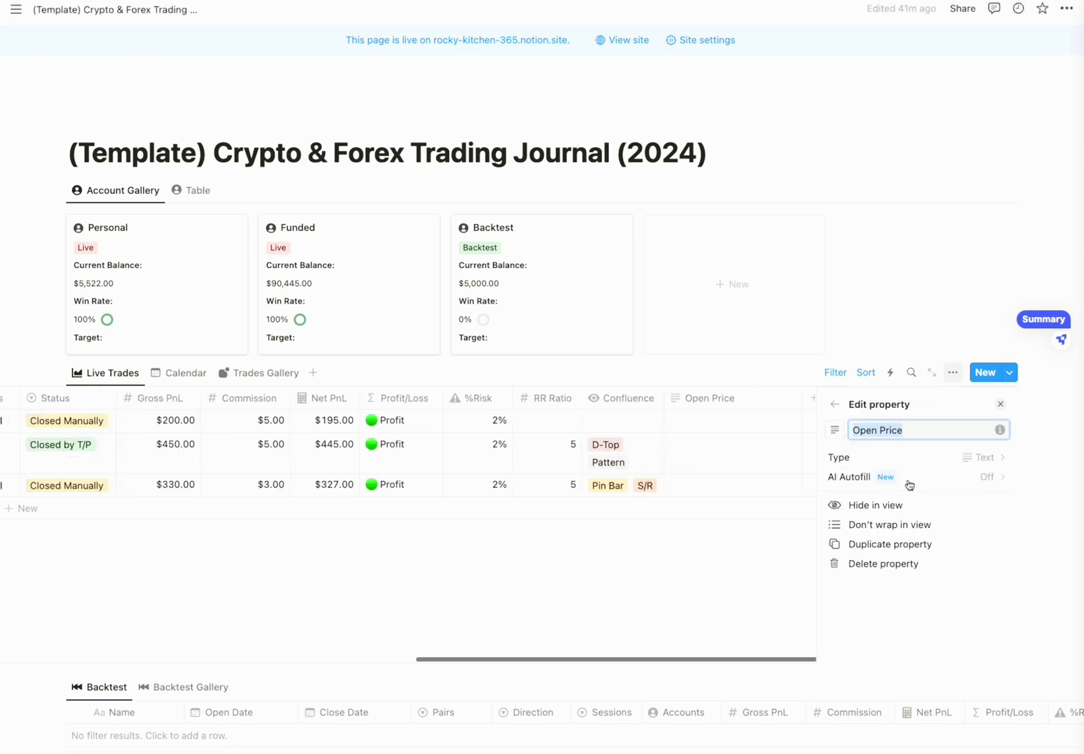
click(987, 463)
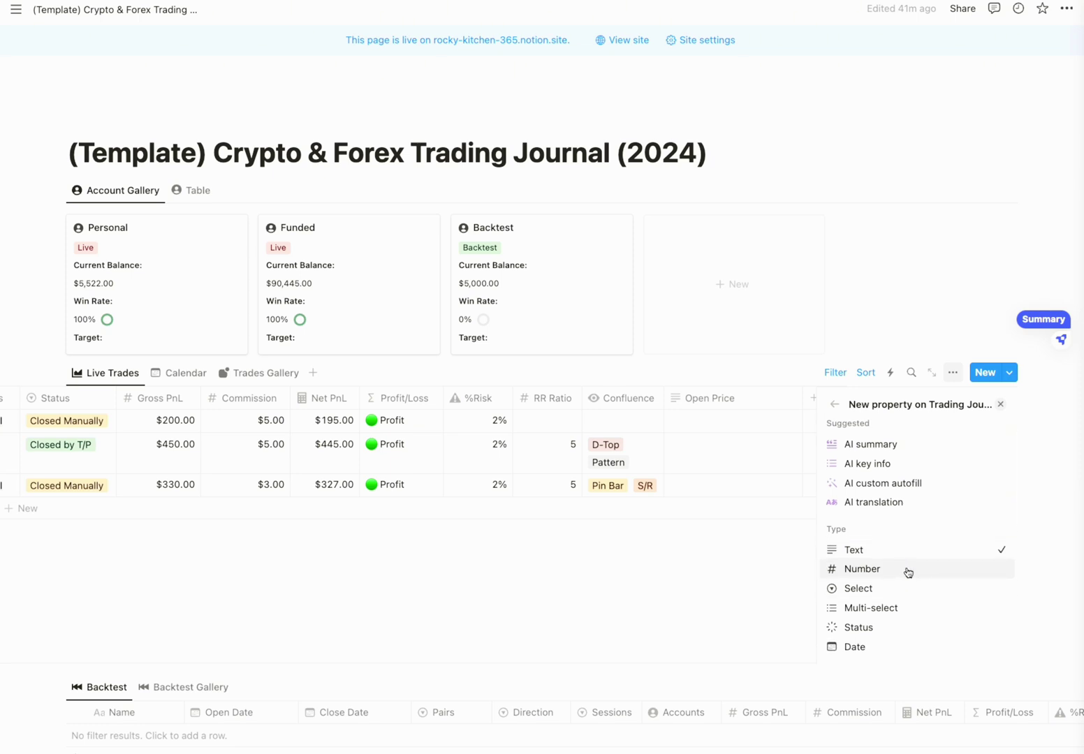
click(908, 572)
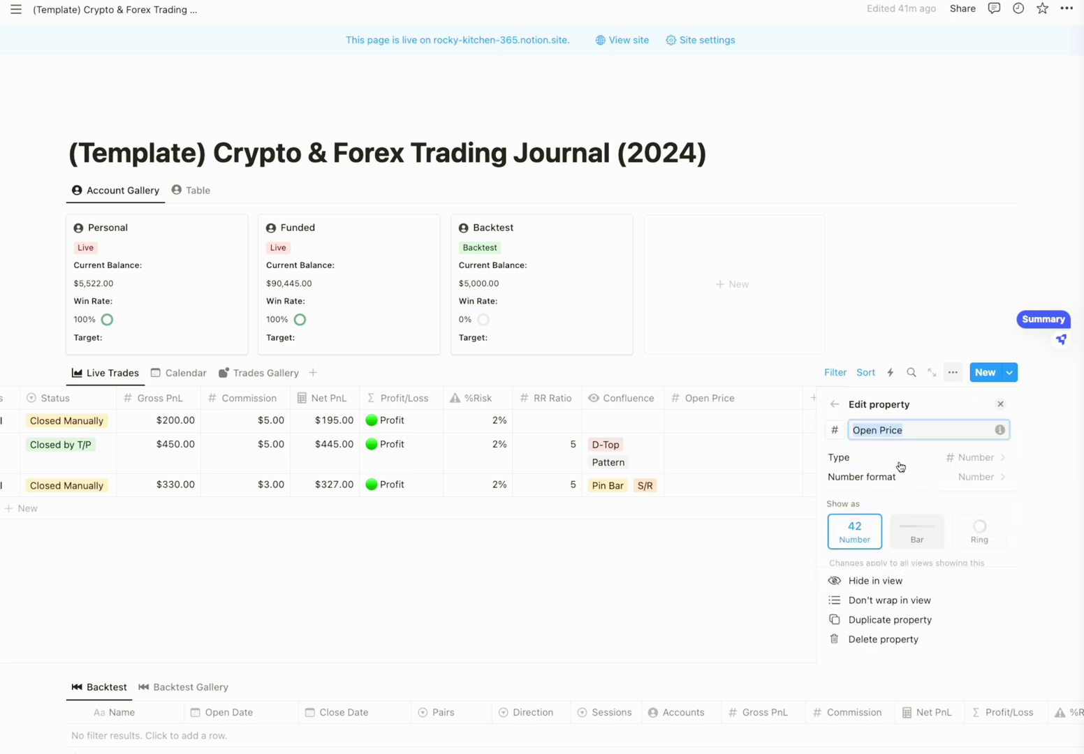
Filter the icons for "gra", give the Open Price property the rising line-graph icon, and finish editing the property
click(836, 432)
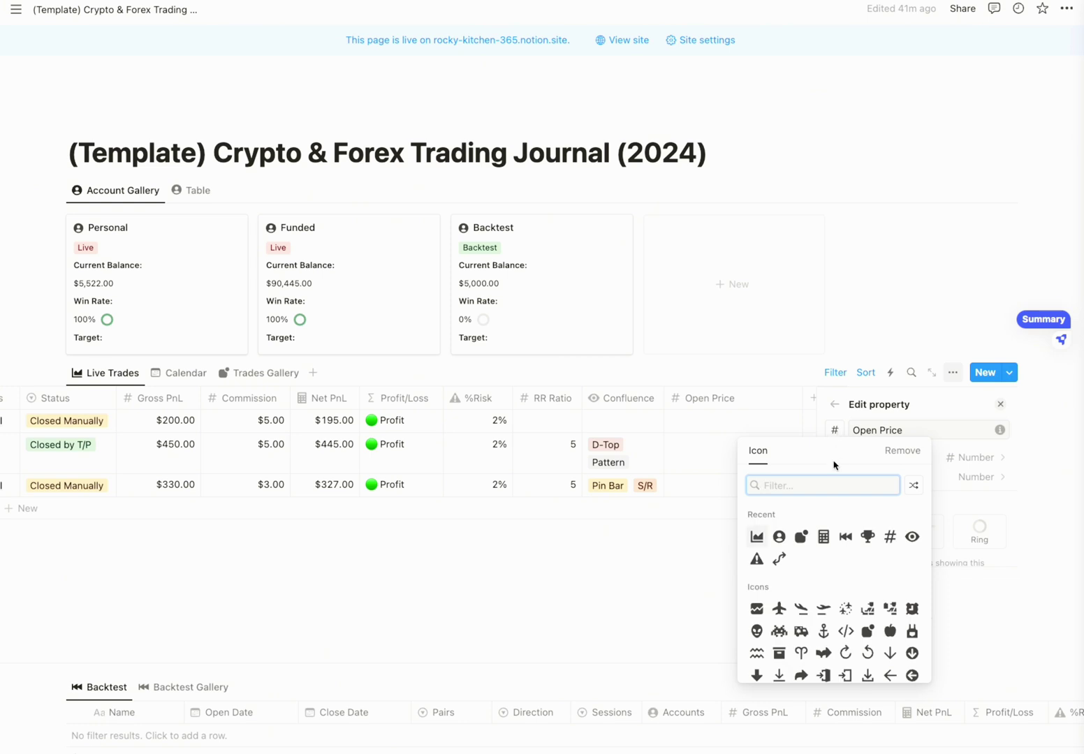
text(pri)
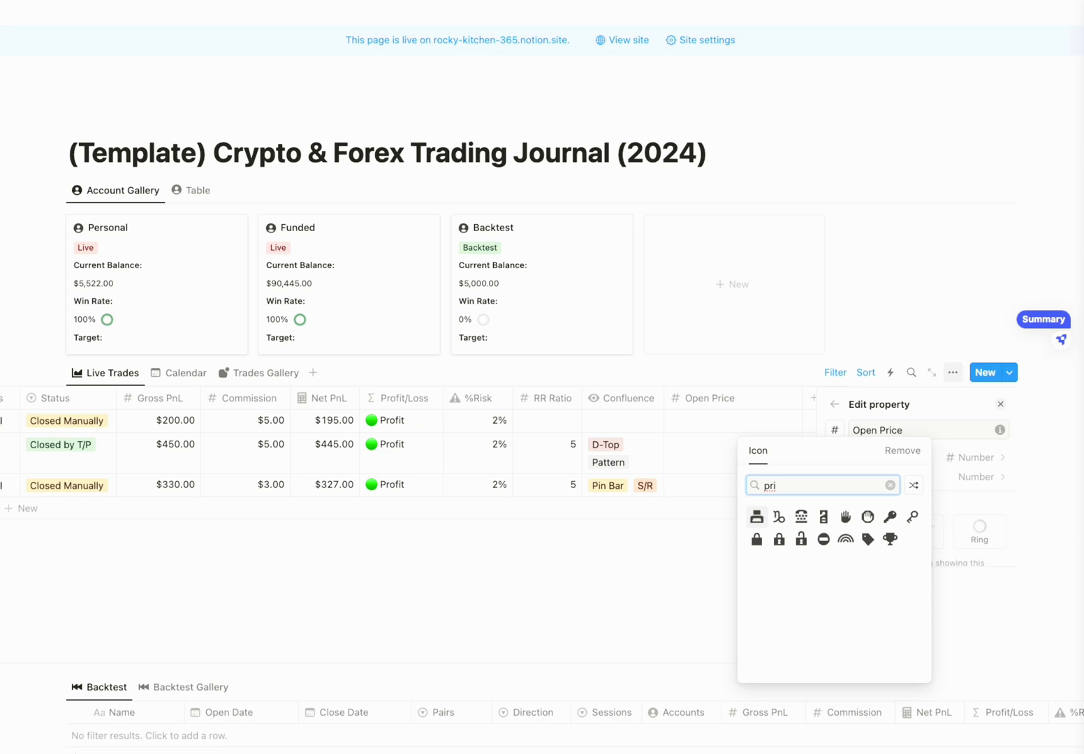
key(BackSpace)
key(BackSpace)
key(BackSpace)
text(trade)
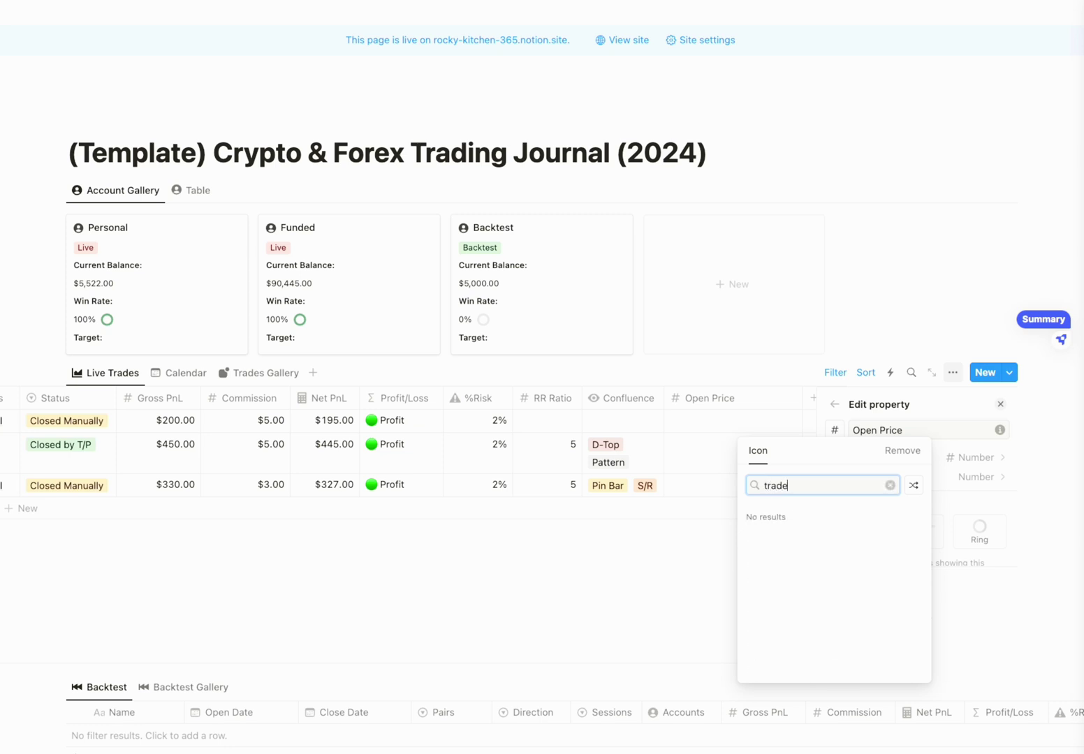
key(BackSpace)
key(BackSpace)
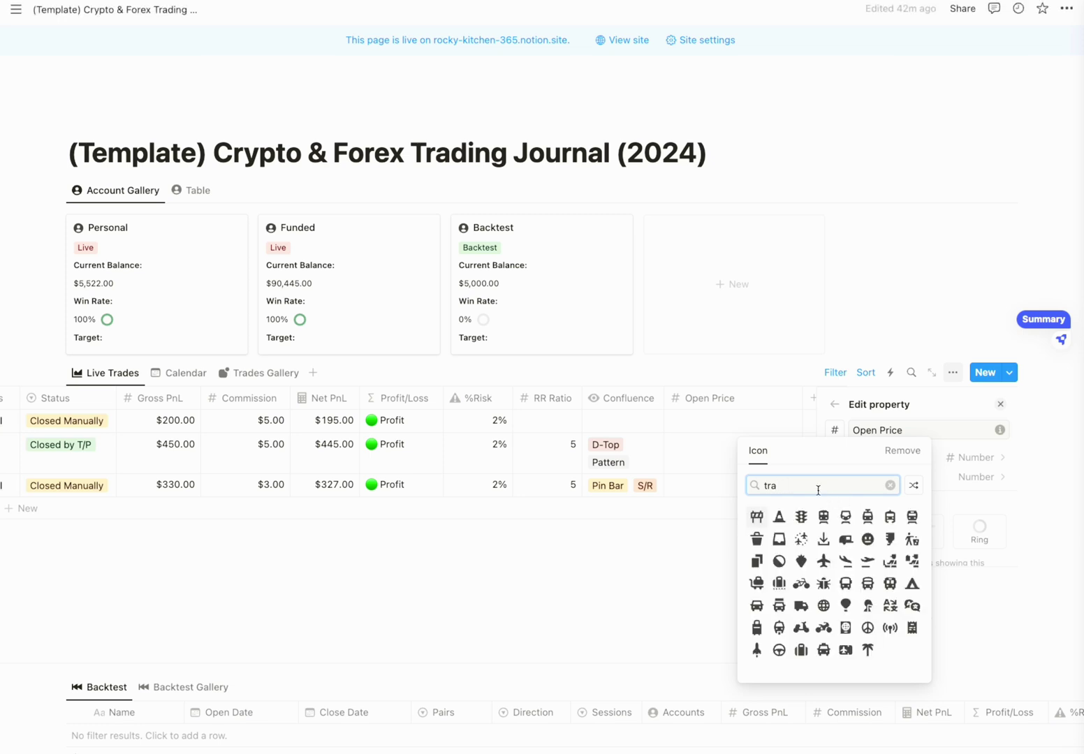
key(BackSpace)
key(BackSpace)
key(BackSpace)
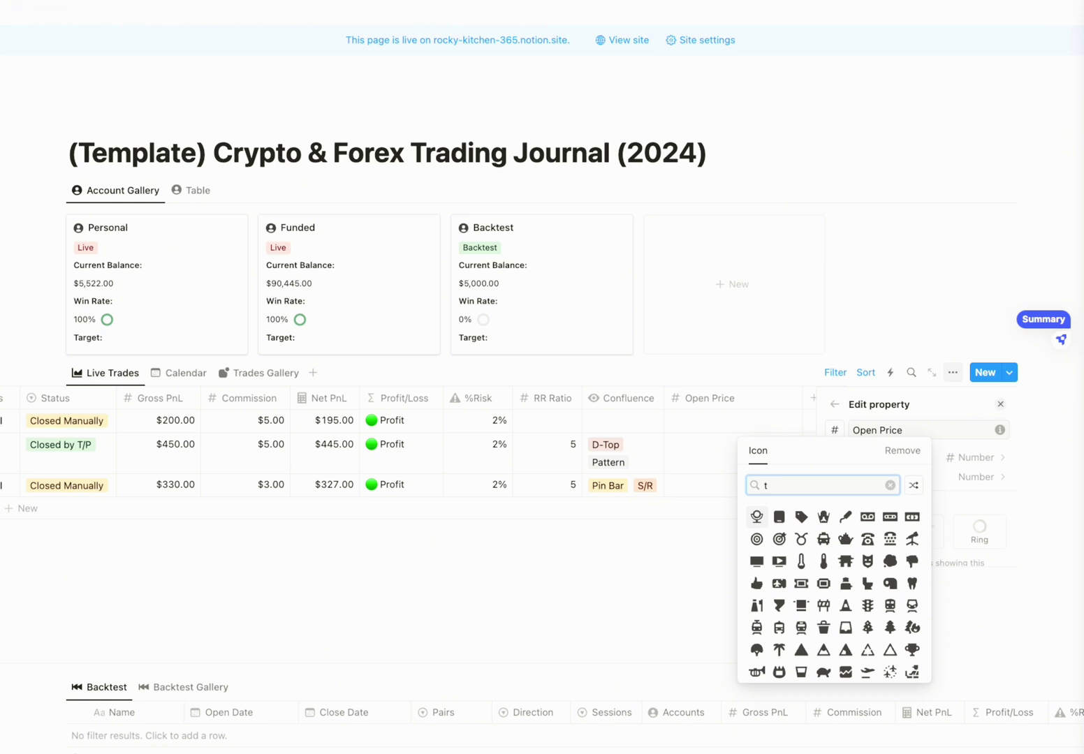
text(gra)
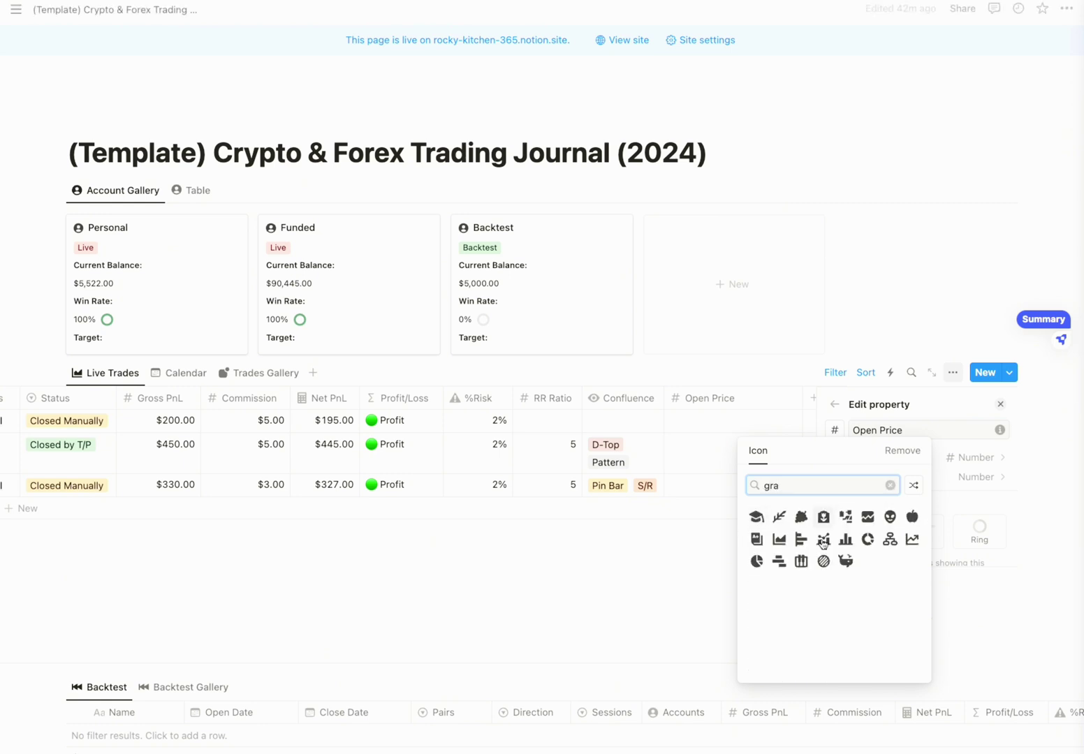
click(912, 539)
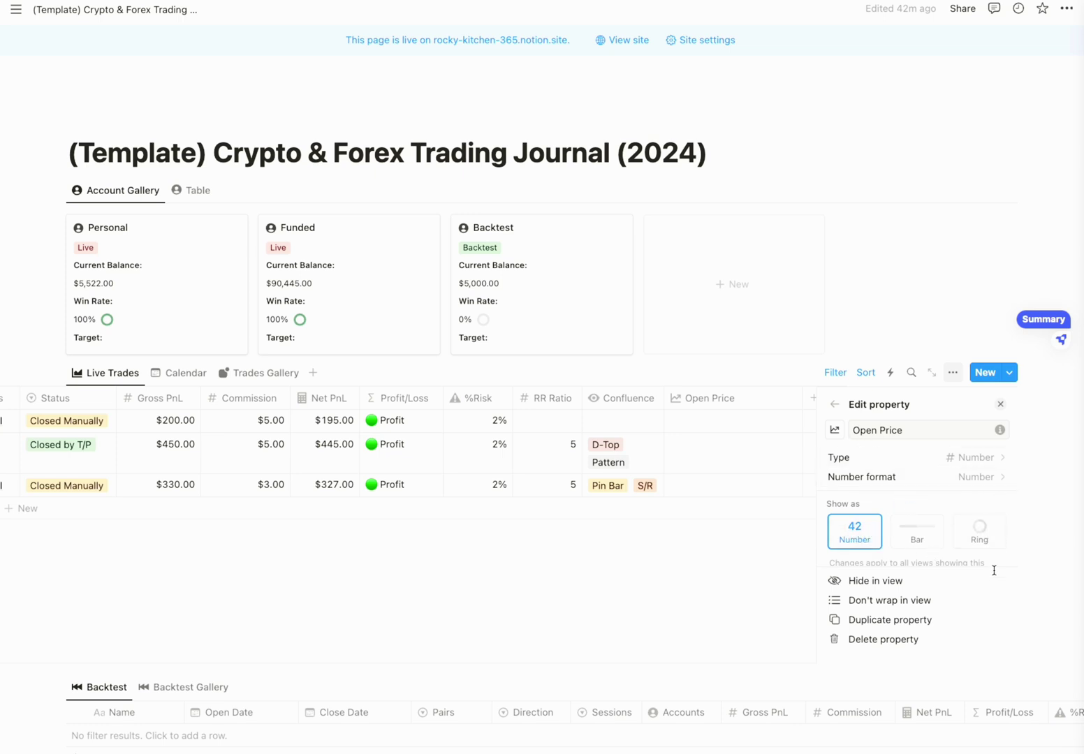
click(1000, 404)
Move the Open Price column between Close Date and Pairs, and delete the property from the Trading Journal
drag(880, 399, 452, 402)
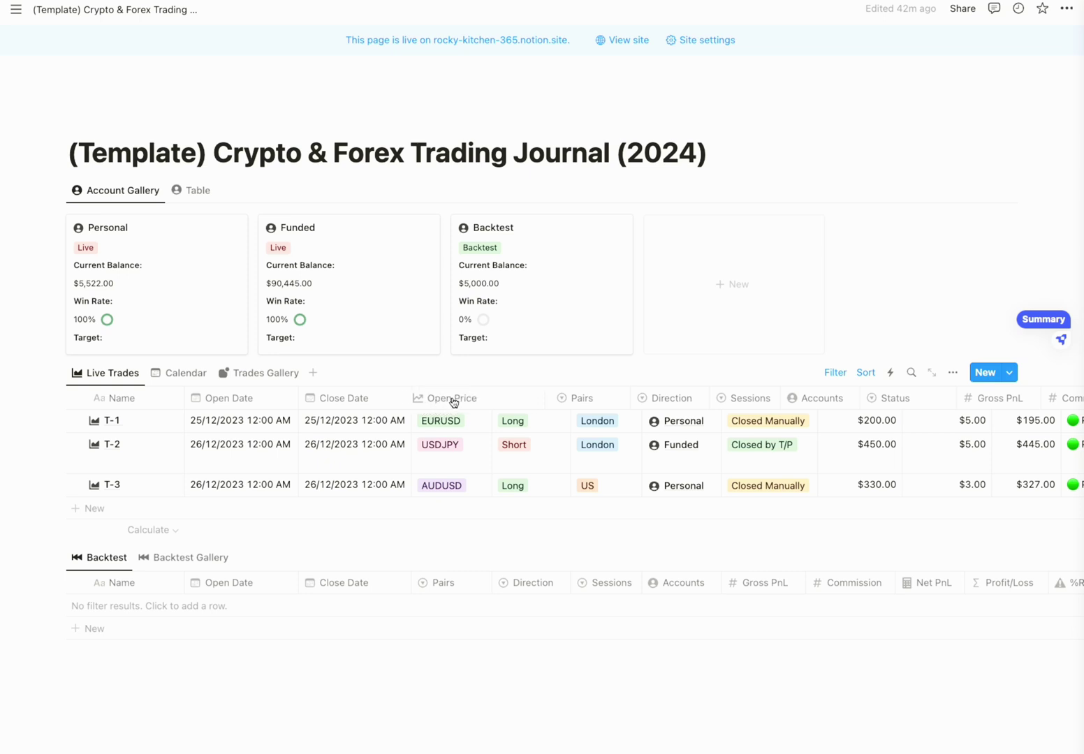
click(501, 402)
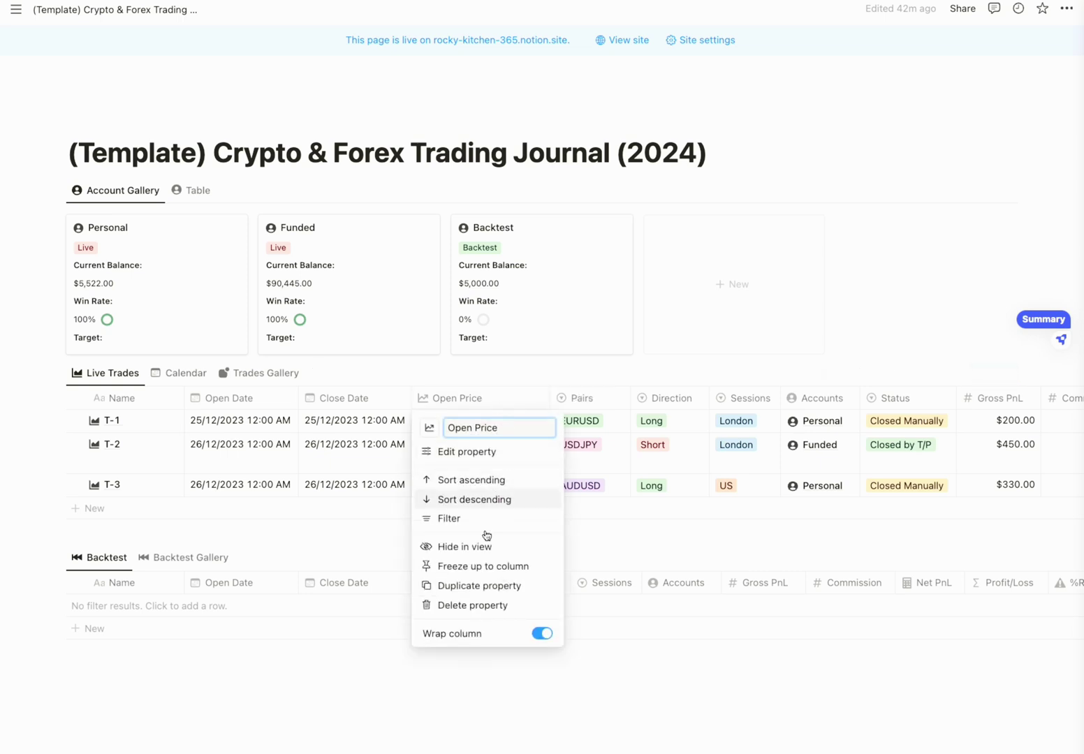
click(469, 606)
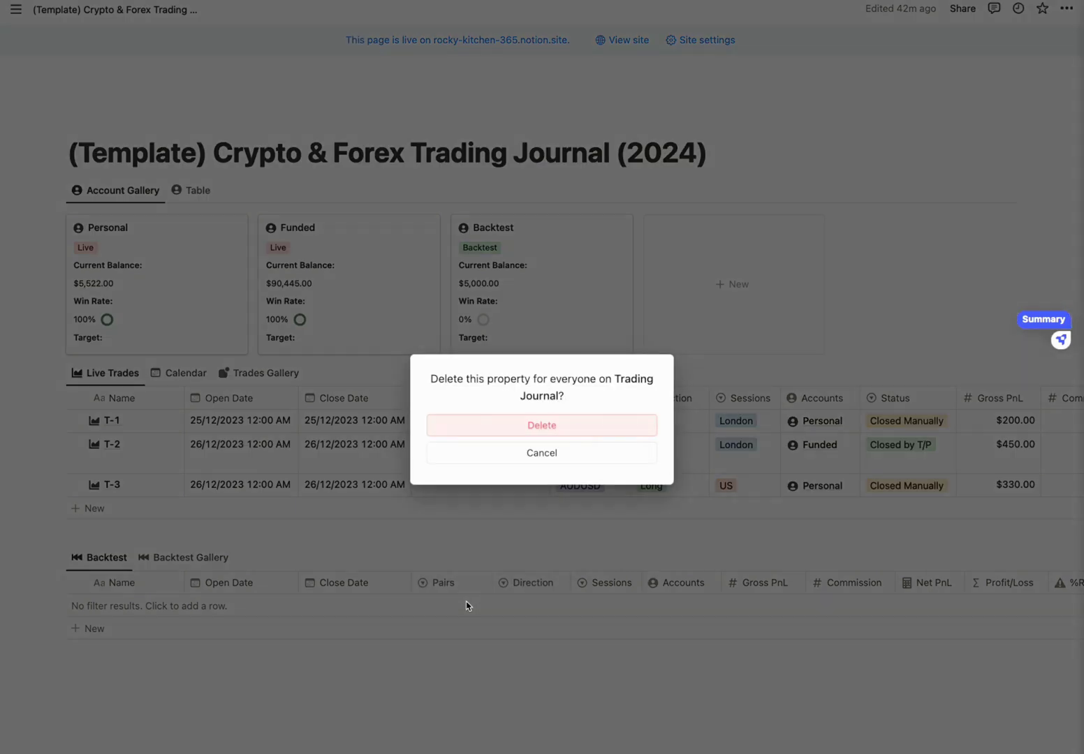
click(553, 423)
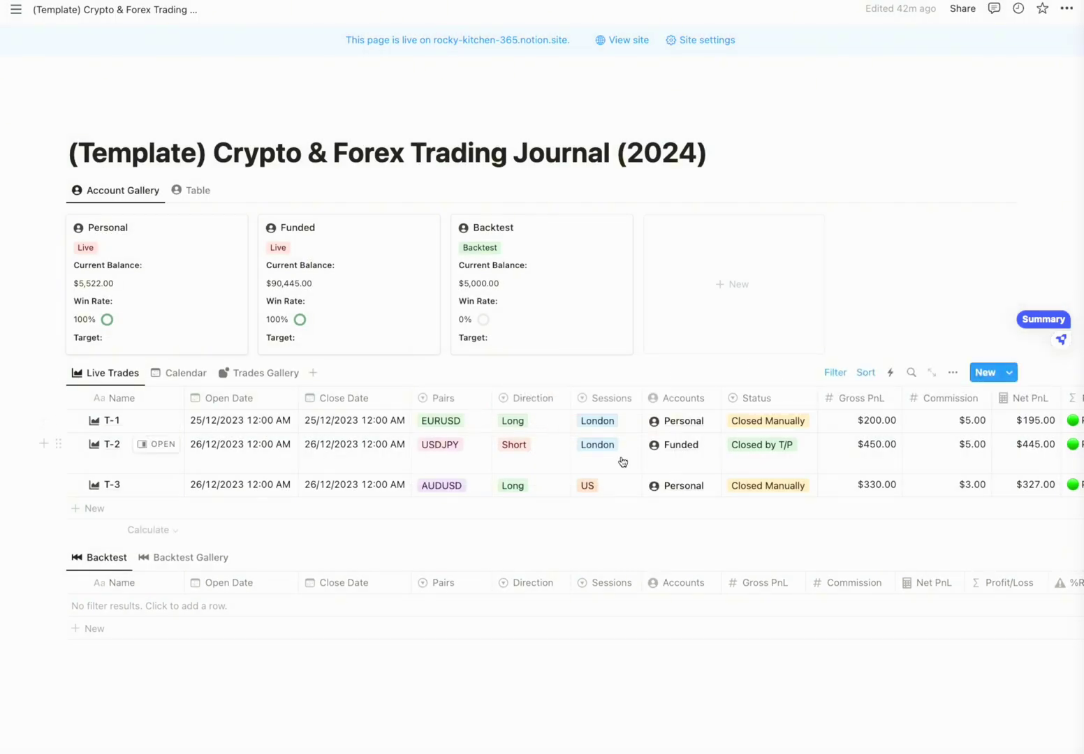